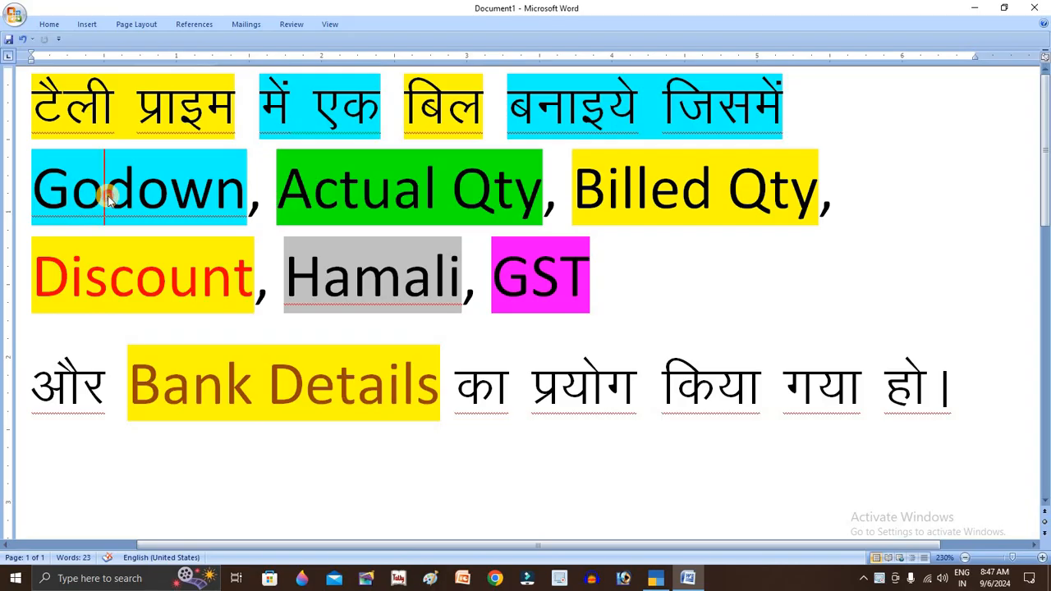
# - Highlight Godown, Actual Qty and Billed Qty in the Word task note
pyautogui.doubleClick(109, 192)
pyautogui.moveTo(281, 184); pyautogui.dragTo(814, 173)
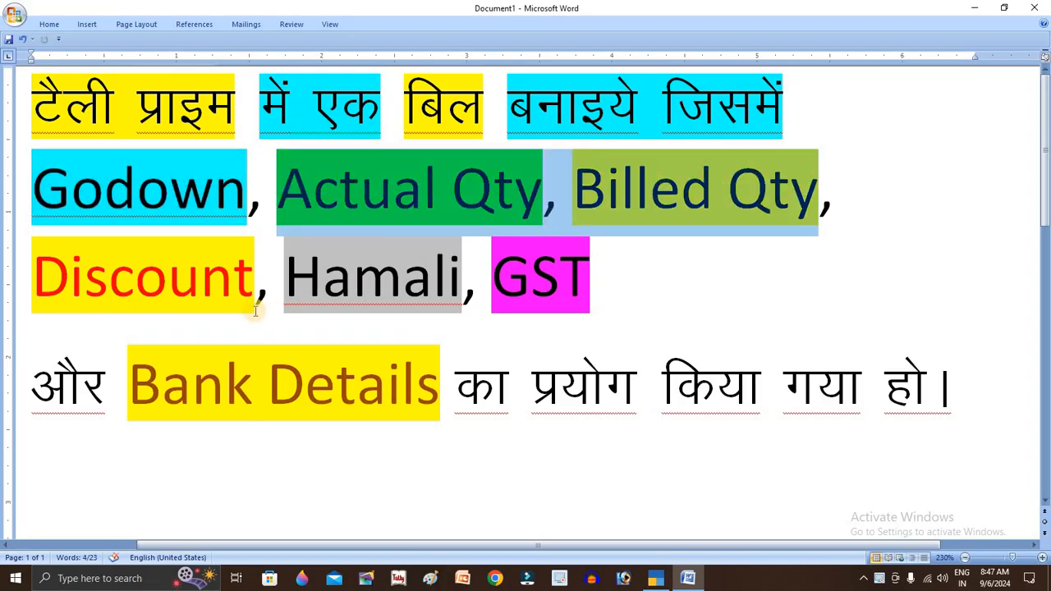
pyautogui.click(164, 276)
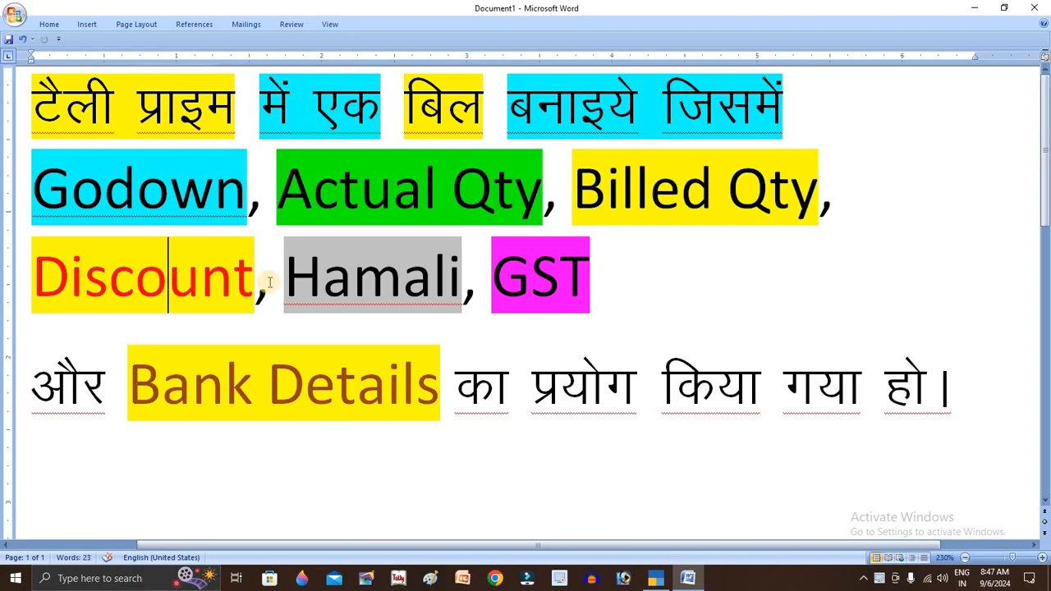
# - Highlight Hamali, GST and Bank Details, then switch to TallyPrime's Gateway of Tally
pyautogui.doubleClick(358, 269)
pyautogui.doubleClick(549, 275)
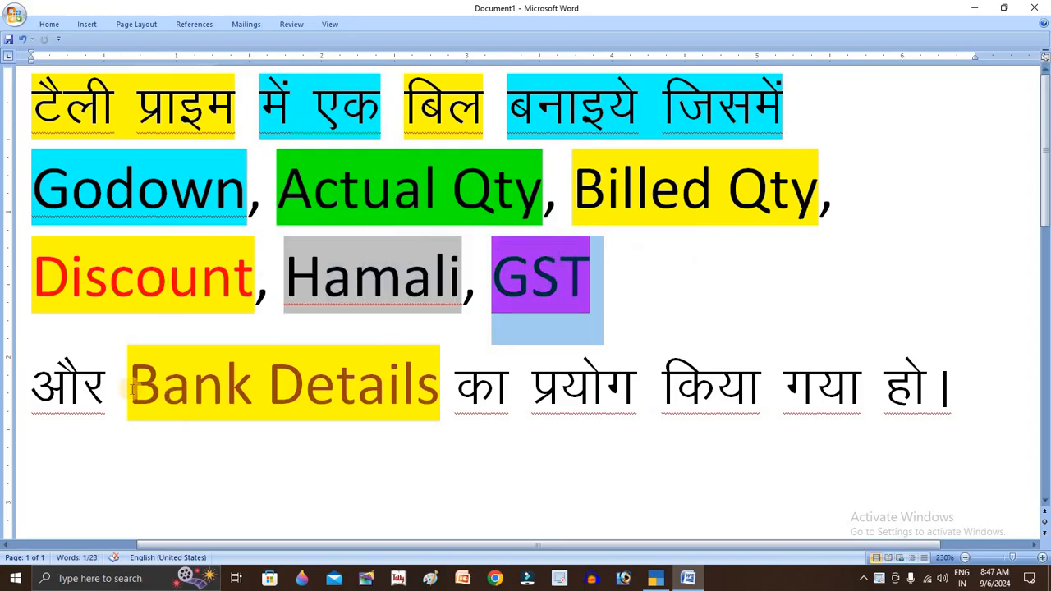
pyautogui.moveTo(128, 386); pyautogui.dragTo(446, 376)
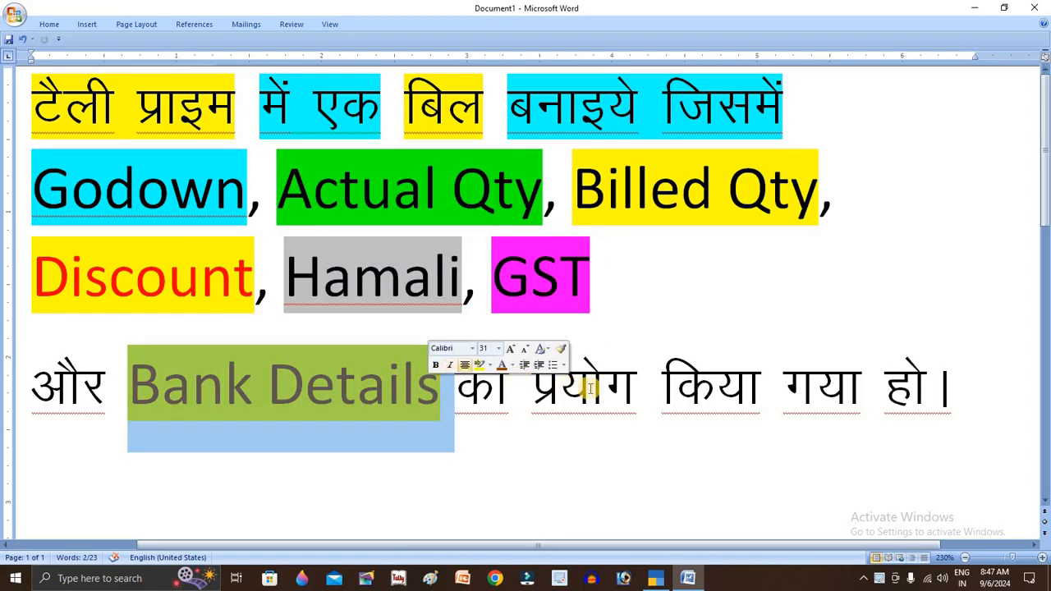
pyautogui.click(633, 399)
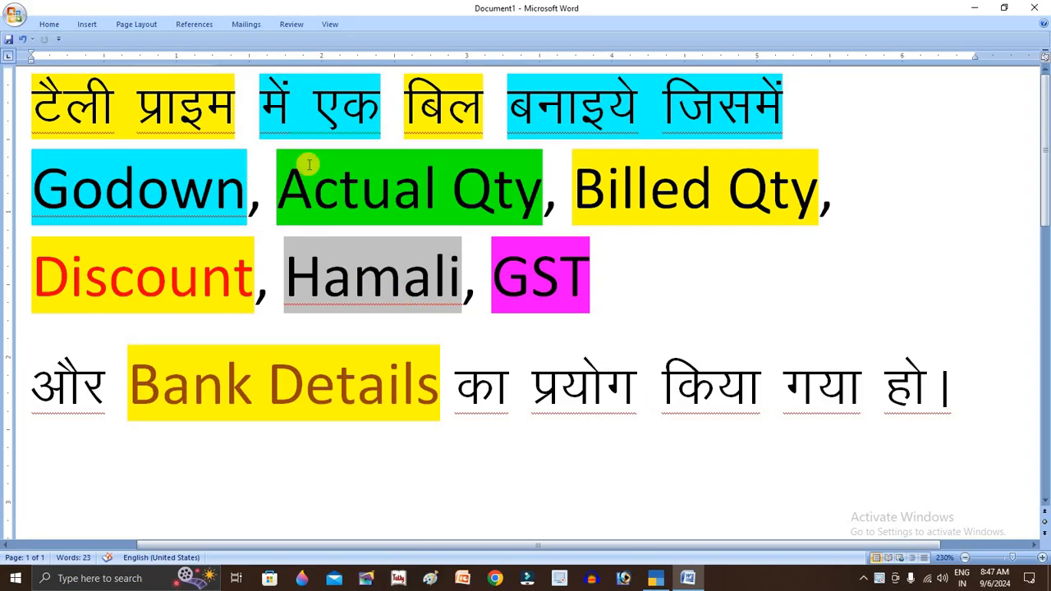
pyautogui.click(653, 580)
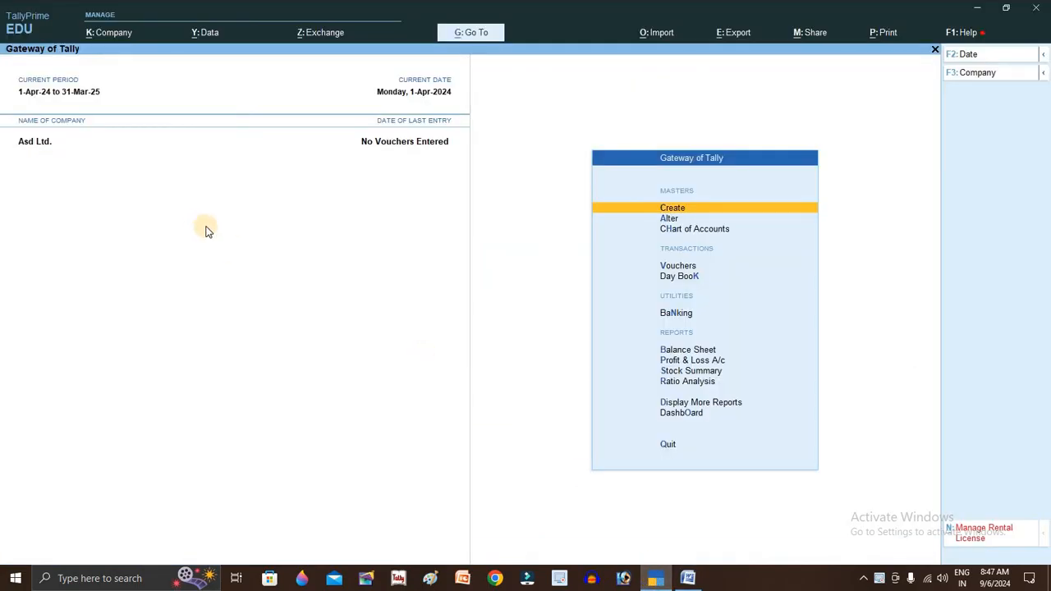
# - Shut the company Asd Ltd. and start a new company from Select Company
pyautogui.hotkey('alt', 'F3')
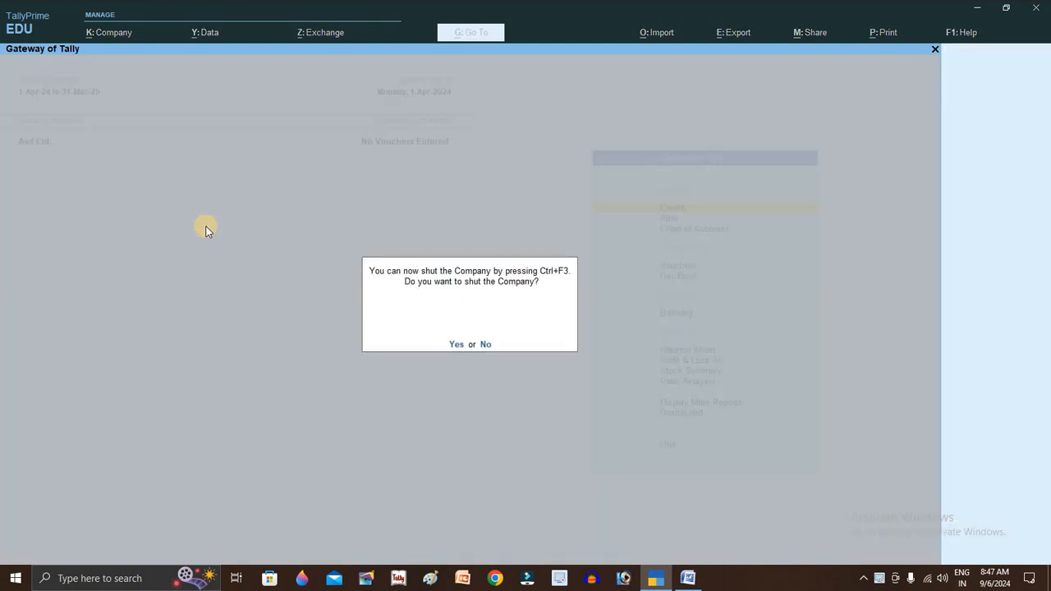
pyautogui.press('y')
pyautogui.press('Return')
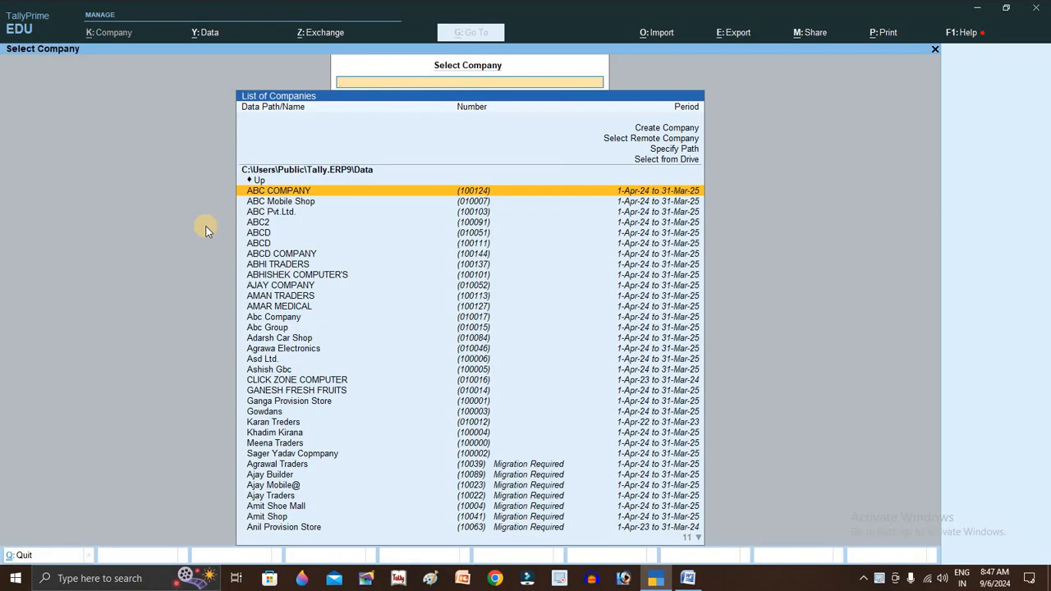
pyautogui.press('Up')
pyautogui.press('Up')
pyautogui.press('Up')
pyautogui.press('Up')
pyautogui.press('Up')
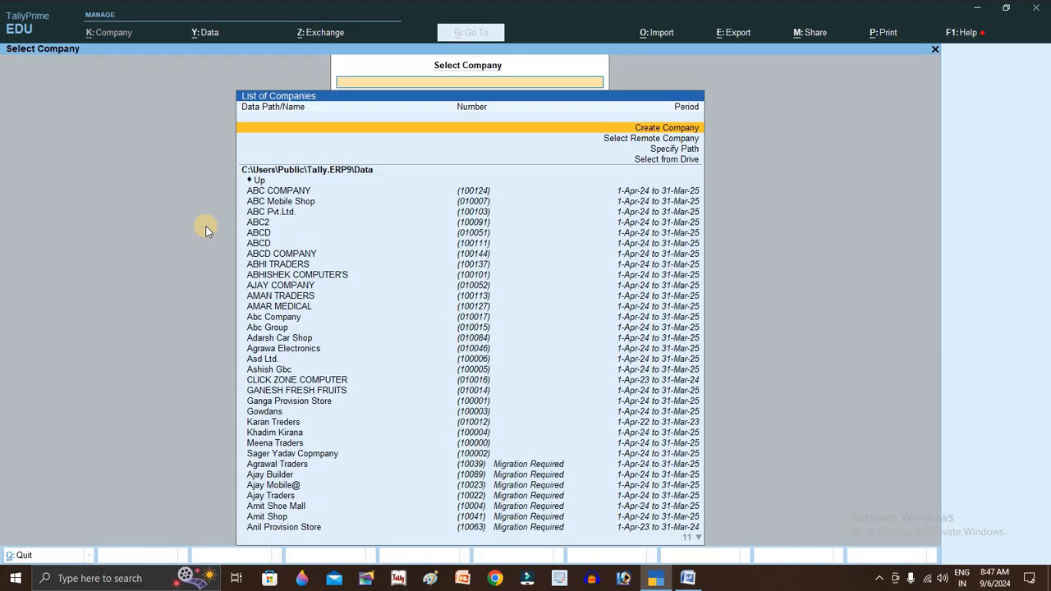
pyautogui.press('Return')
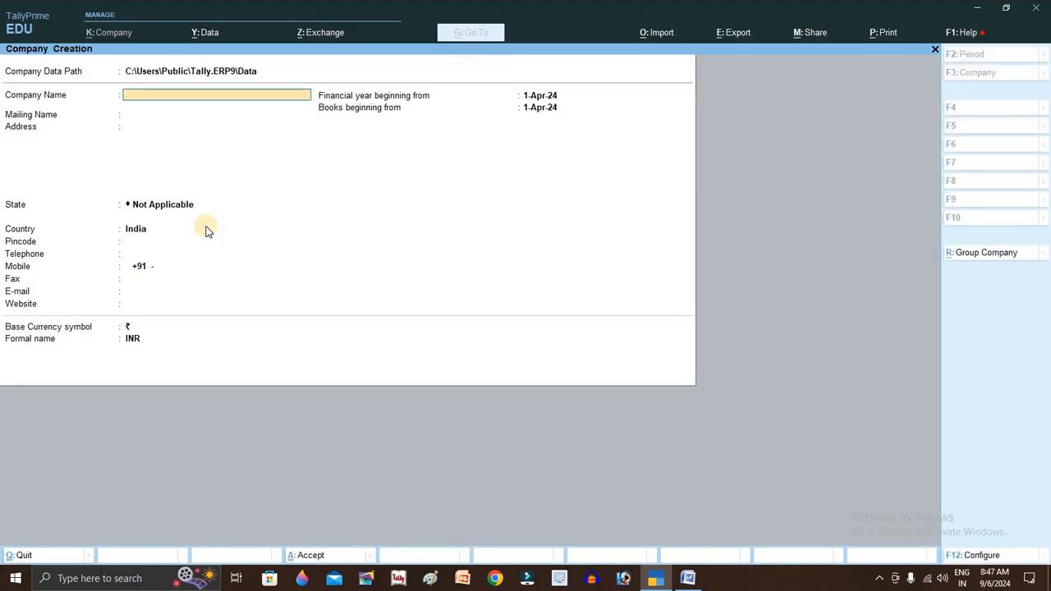
# - Enter the company name, address Bilaspur and state Chhattisgarh
pyautogui.write('Manoj Bhuvan')
pyautogui.press('Return')
pyautogui.press('Return')
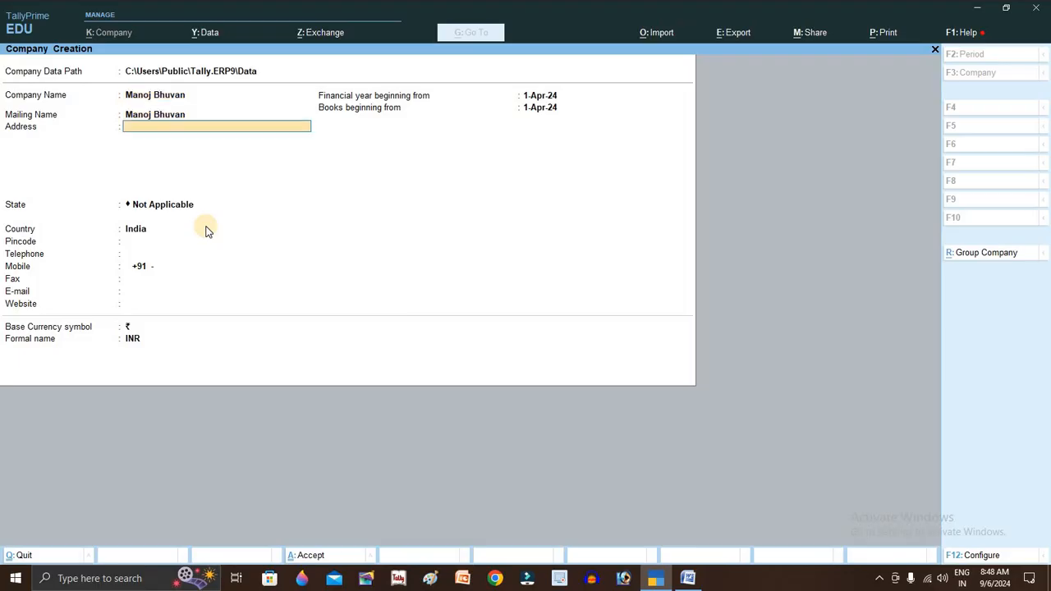
pyautogui.write('Bilaspur')
pyautogui.press('Return')
pyautogui.press('Return')
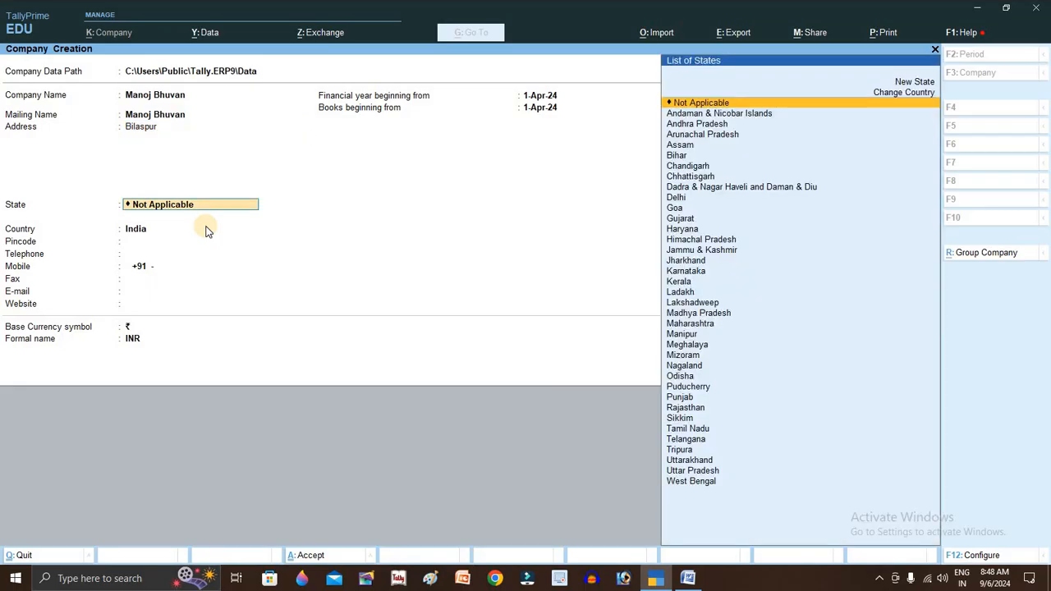
pyautogui.press('Down')
pyautogui.press('Down')
pyautogui.press('Down')
pyautogui.press('Down')
pyautogui.press('Down')
pyautogui.press('Down')
pyautogui.press('Down')
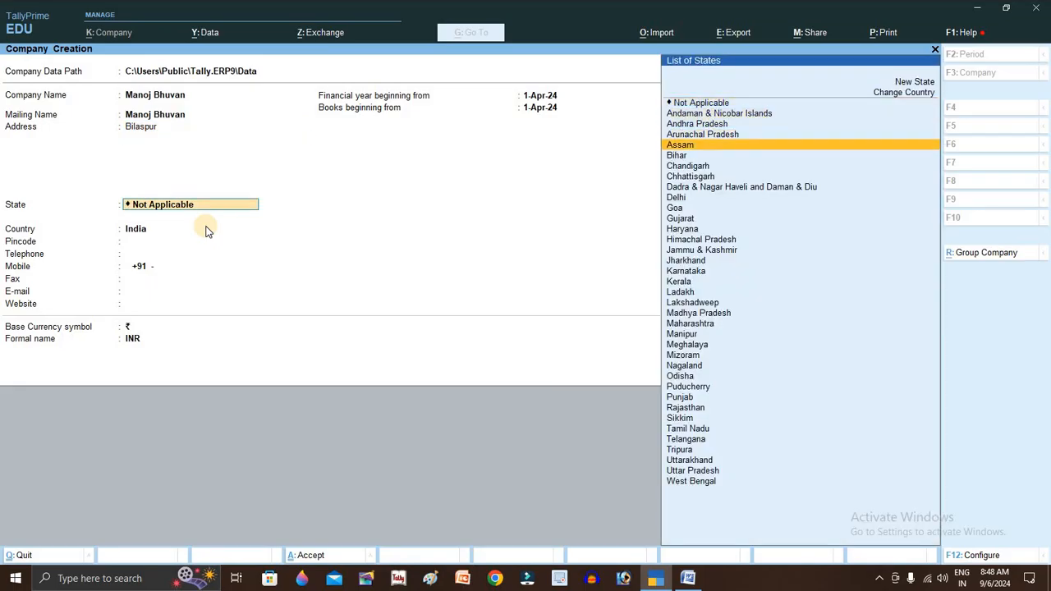
pyautogui.press('Up')
pyautogui.press('Up')
pyautogui.press('Down')
pyautogui.press('Down')
pyautogui.press('Down')
pyautogui.press('Up')
pyautogui.press('Up')
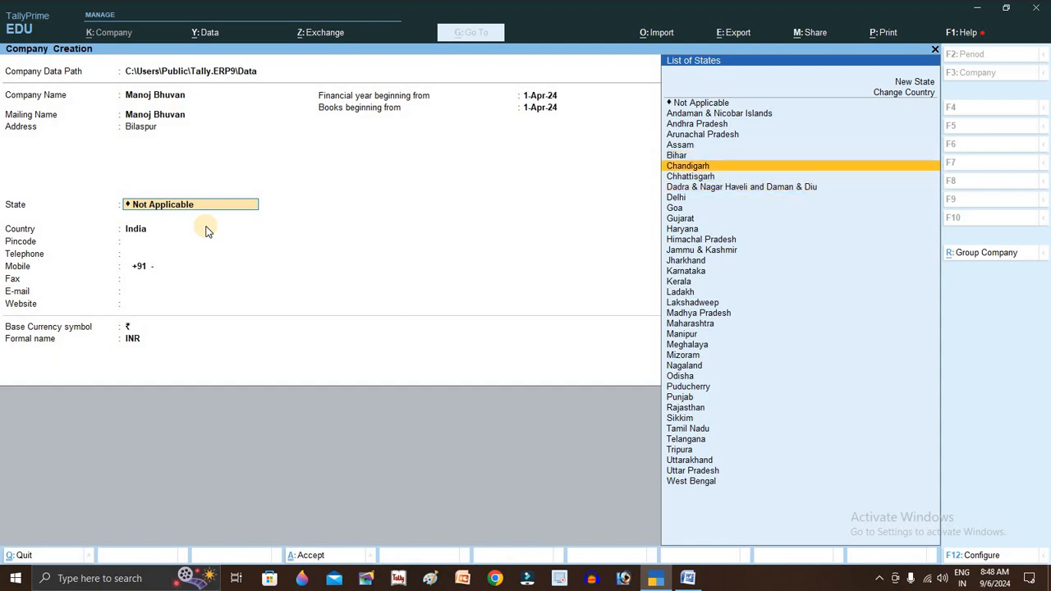
pyautogui.press('Down')
pyautogui.press('Return')
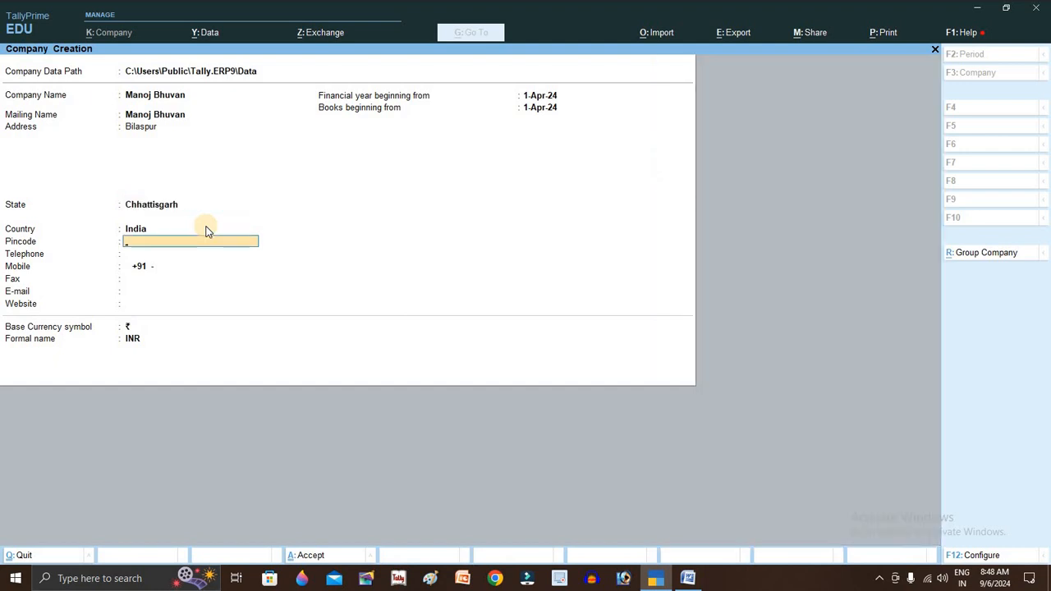
# - Enter pincode 495001 plus the telephone and mobile numbers, reaching the Accept prompt
pyautogui.write('495001')
pyautogui.press('Return')
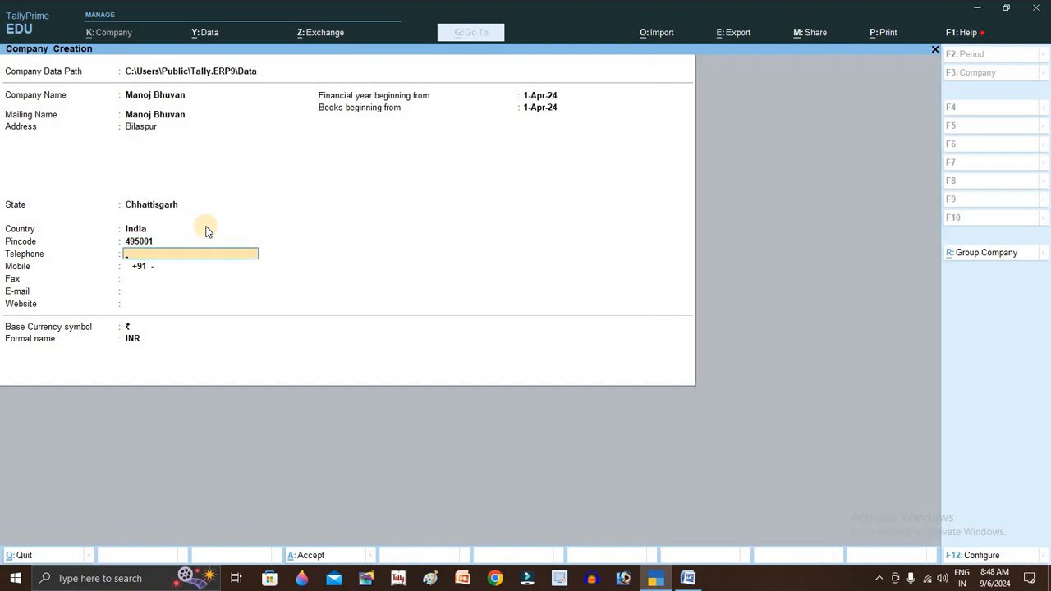
pyautogui.write('Xxx4646465')
pyautogui.press('Return')
pyautogui.write('Xxx65464646')
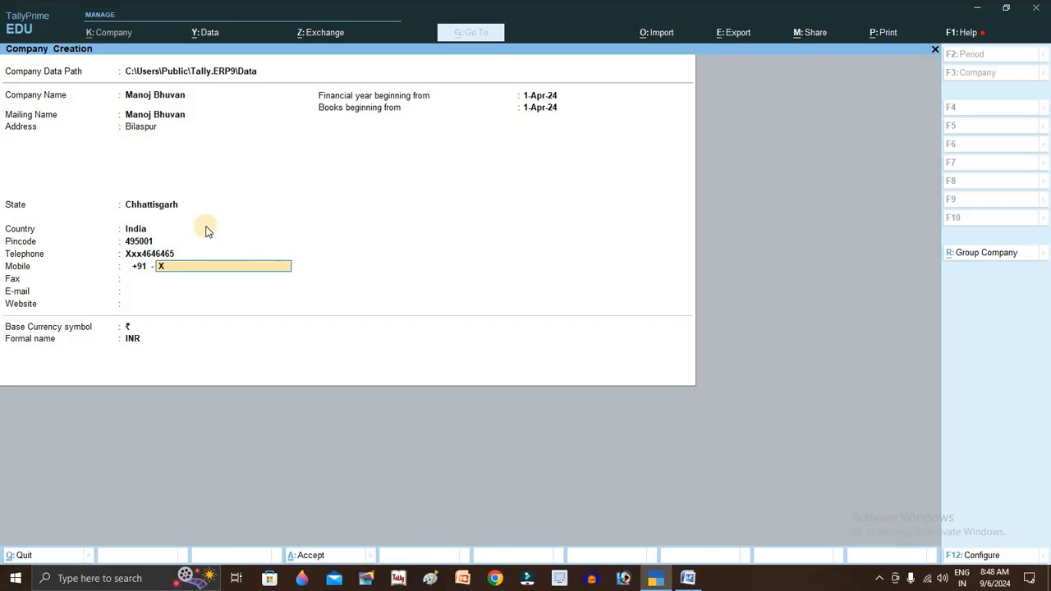
pyautogui.press('Return')
pyautogui.press('Return')
pyautogui.press('Return')
pyautogui.press('Return')
pyautogui.press('Return')
pyautogui.press('Return')
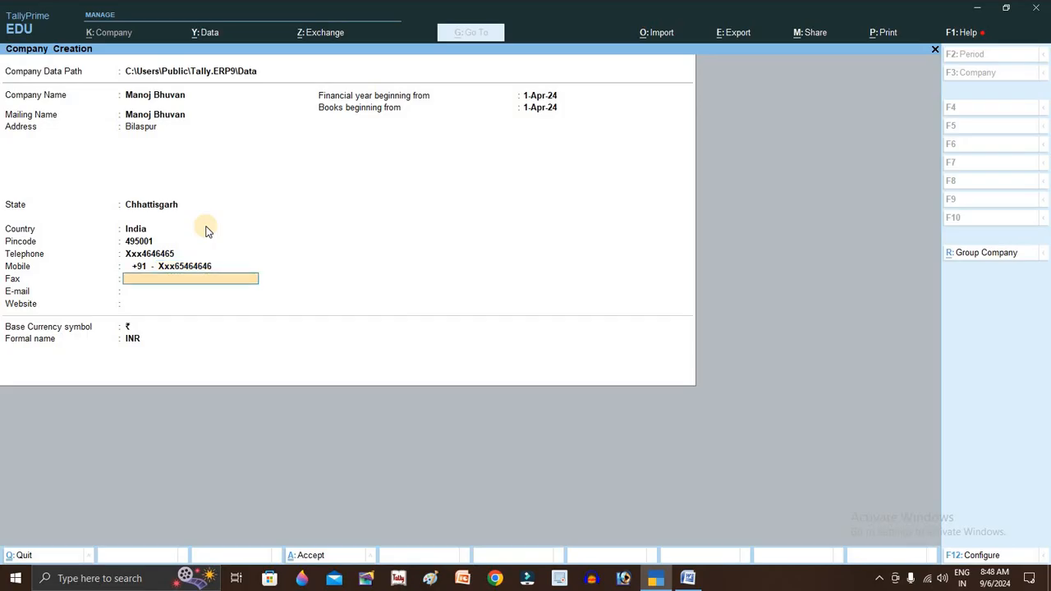
pyautogui.press('Return')
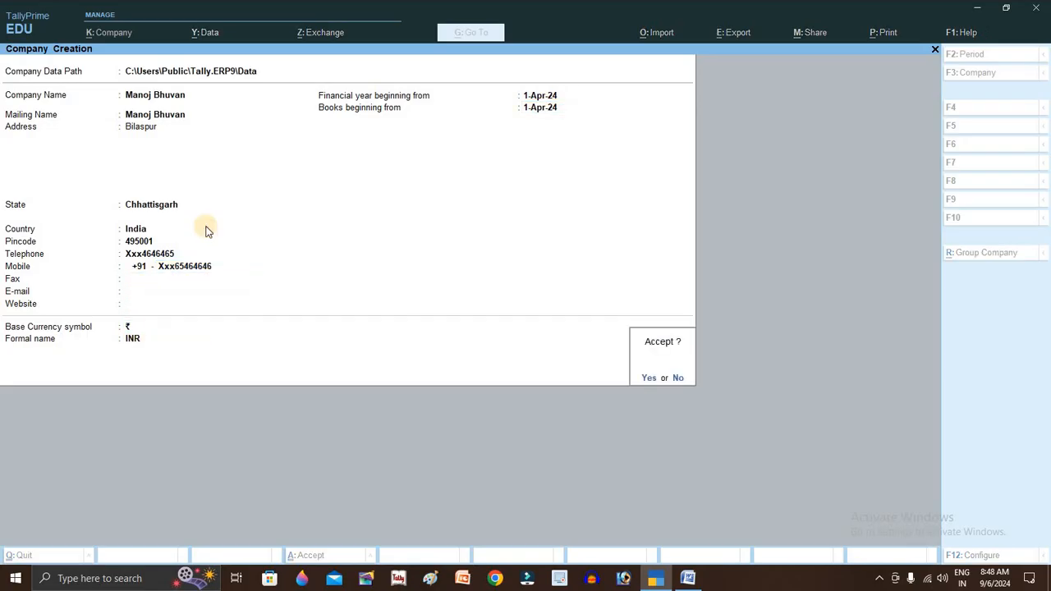
pyautogui.press('Return')
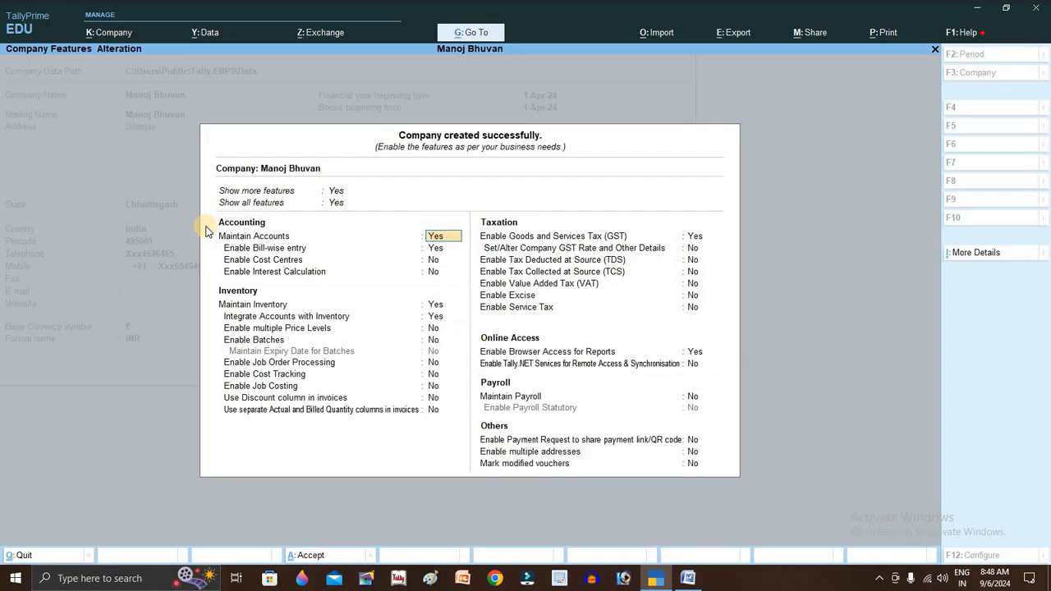
# - Accept the default company features and Regular GST details to finish the company
pyautogui.press('Return')
pyautogui.press('Return')
pyautogui.press('Return')
pyautogui.press('Return')
pyautogui.press('Return')
pyautogui.press('Return')
pyautogui.press('Return')
pyautogui.press('Return')
pyautogui.press('Return')
pyautogui.press('Return')
pyautogui.press('Return')
pyautogui.press('Return')
pyautogui.press('Return')
pyautogui.press('Return')
pyautogui.press('Return')
pyautogui.press('Return')
pyautogui.press('Return')
pyautogui.press('Return')
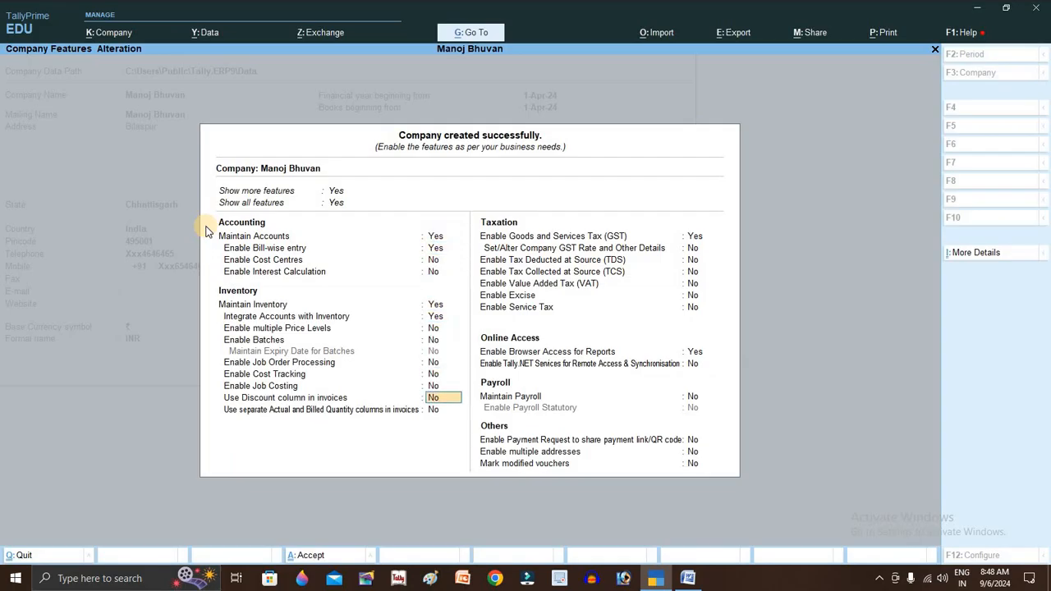
pyautogui.press('Return')
pyautogui.press('Return')
pyautogui.press('Return')
pyautogui.press('Return')
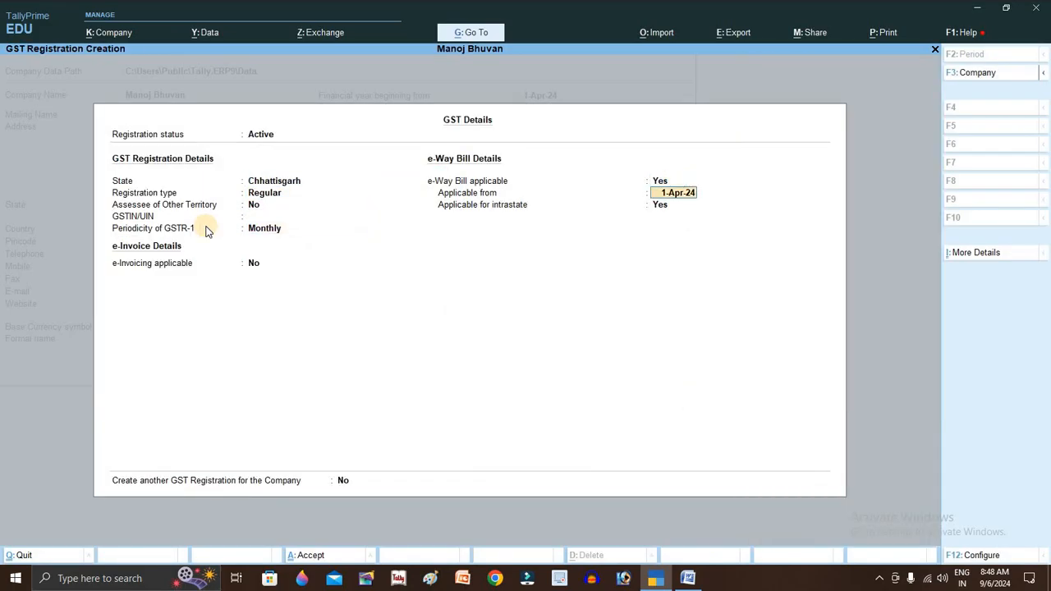
pyautogui.press('Return')
pyautogui.press('Return')
pyautogui.press('Return')
pyautogui.press('Return')
pyautogui.press('Return')
pyautogui.press('Return')
pyautogui.press('Return')
pyautogui.press('Return')
pyautogui.press('Return')
pyautogui.press('Return')
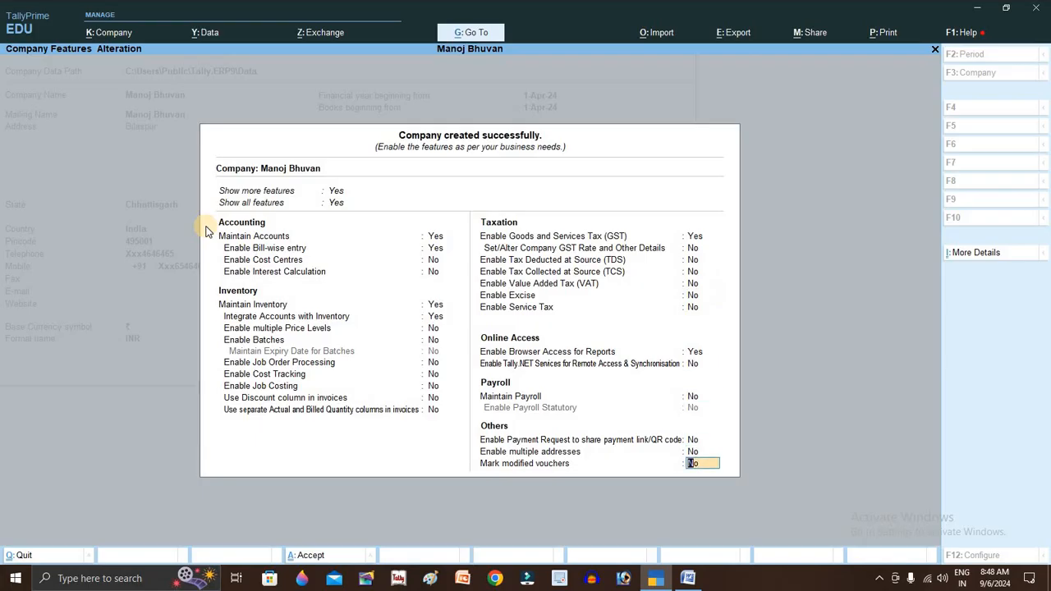
pyautogui.press('Return')
pyautogui.press('Return')
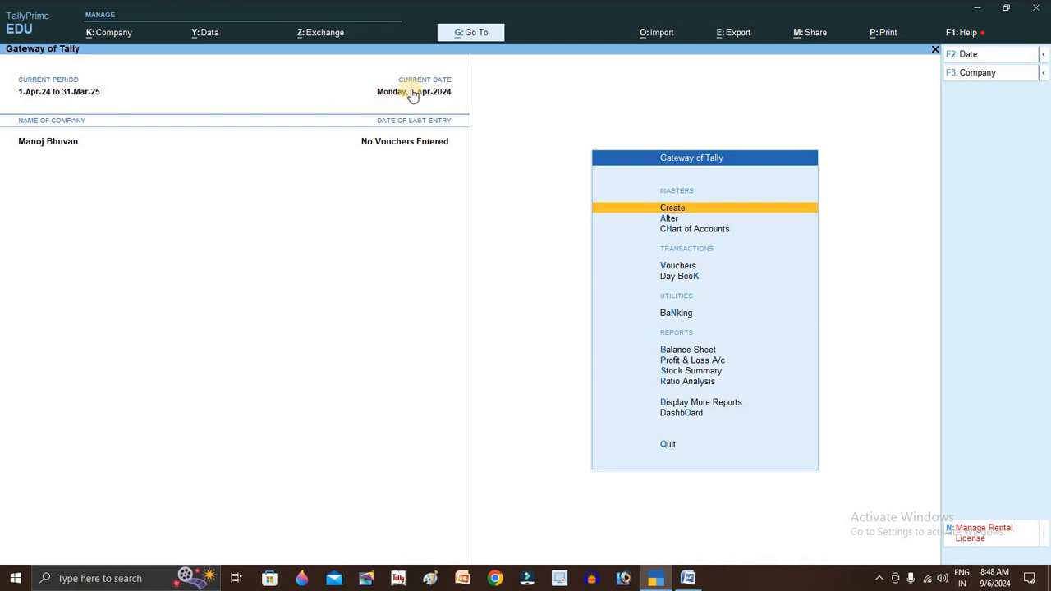
# - Open the Ledger Creation form from the Gateway's Create masters list
pyautogui.press('Return')
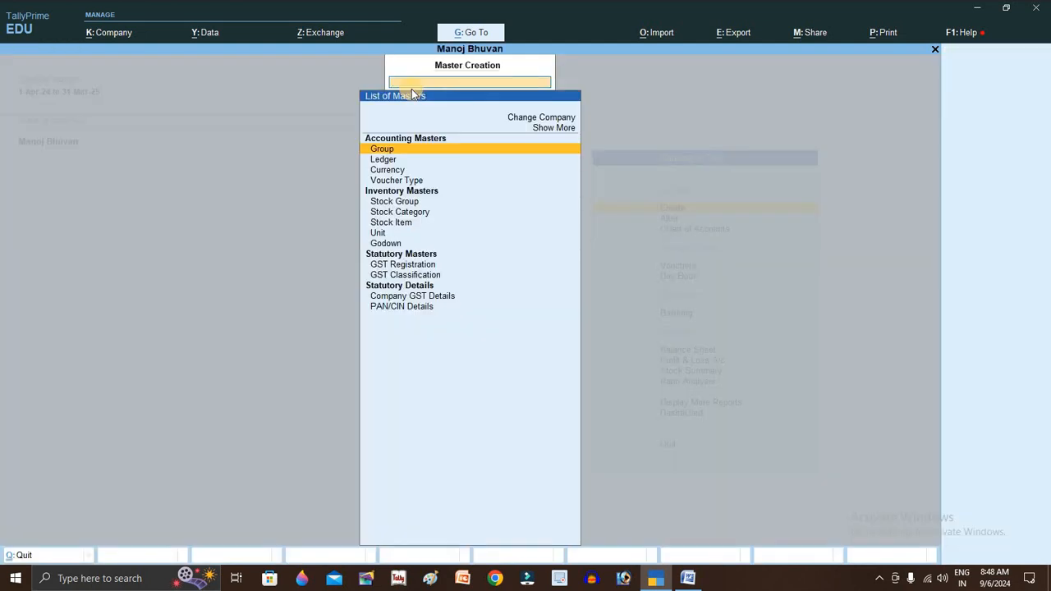
pyautogui.press('Down')
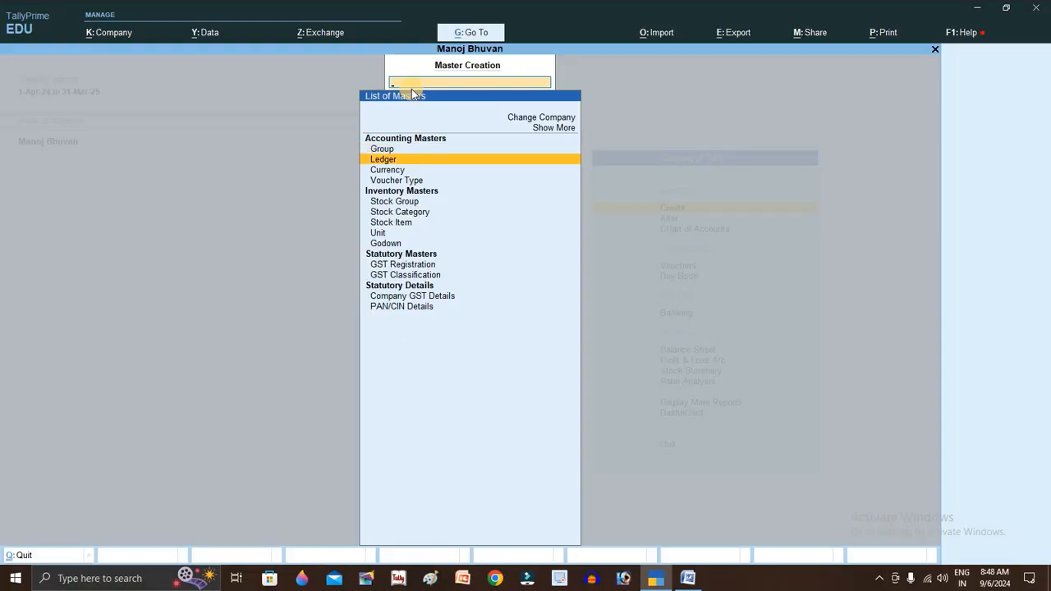
pyautogui.press('Escape')
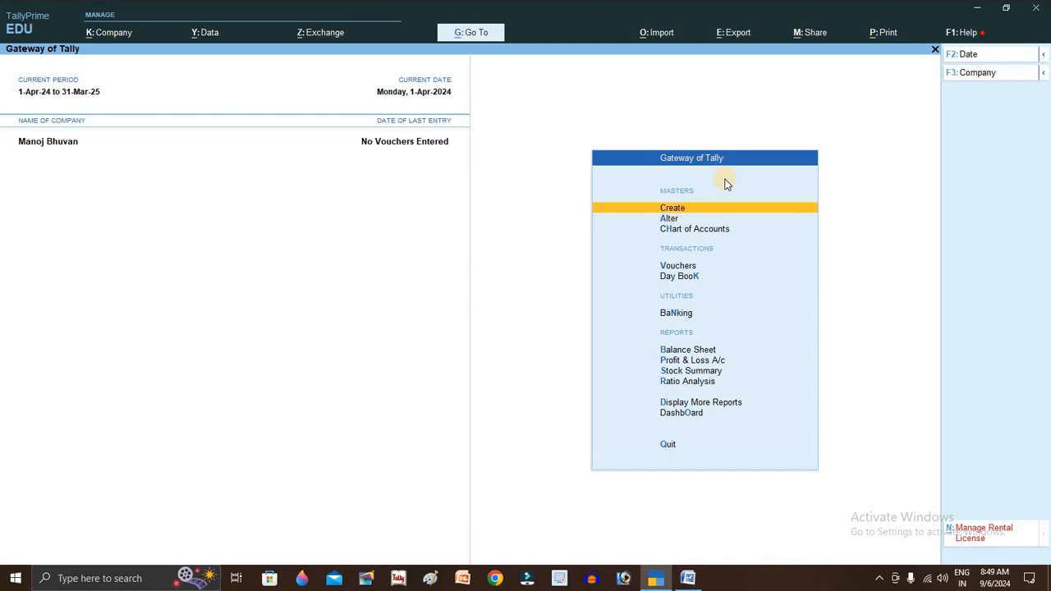
pyautogui.press('Return')
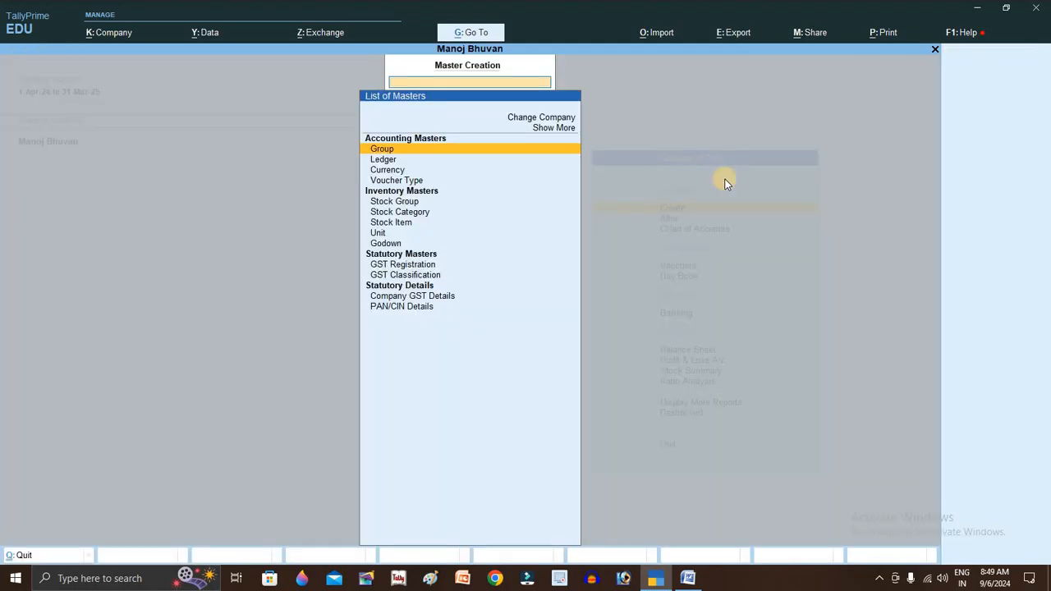
pyautogui.press('Down')
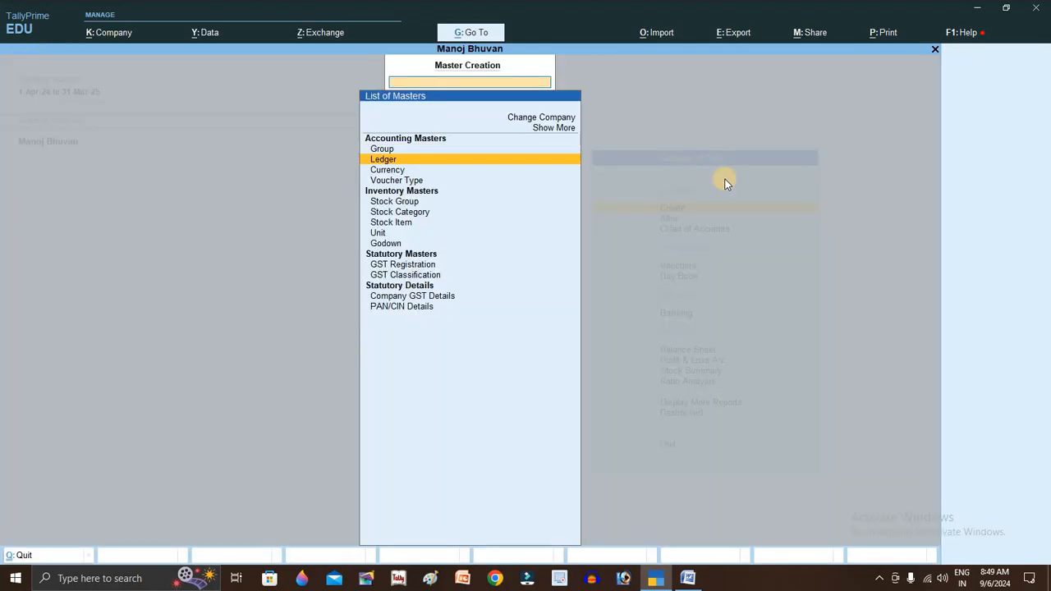
pyautogui.press('Return')
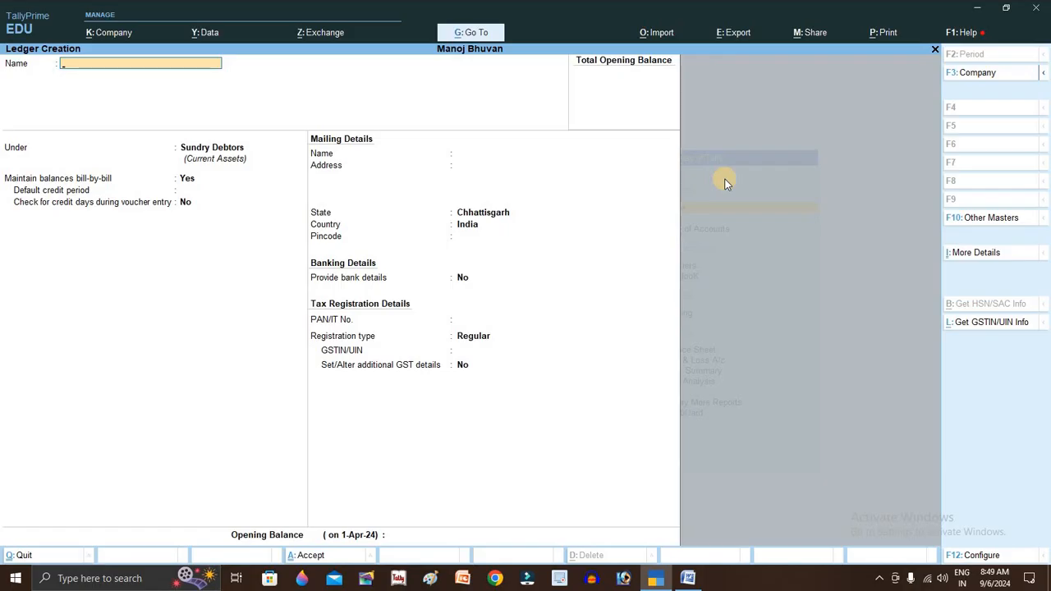
# - Save a Sales A/c ledger under the Sales Accounts group
pyautogui.write('Sales a/c')
pyautogui.press('Return')
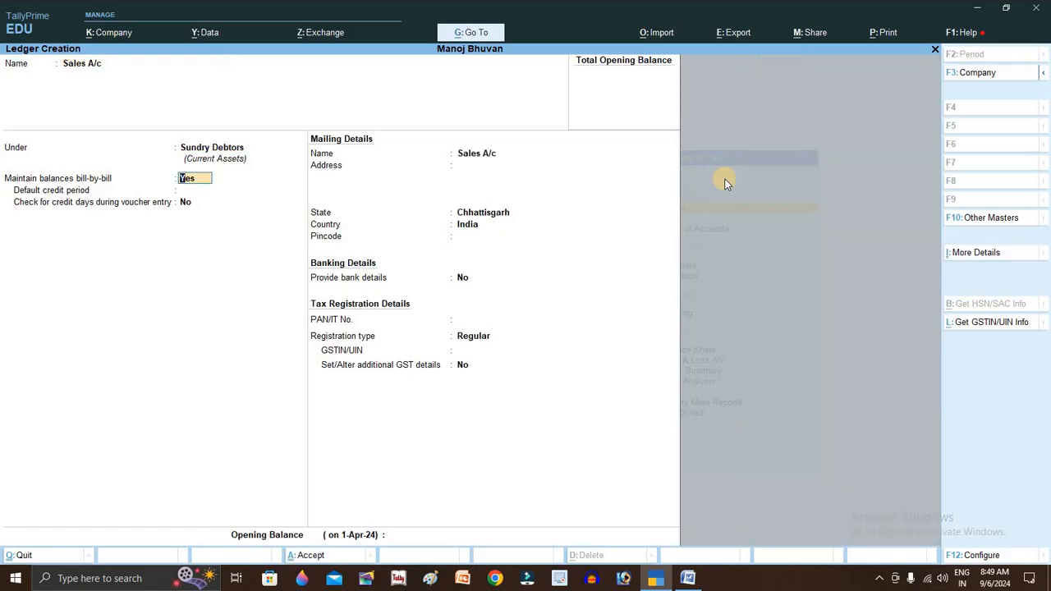
pyautogui.press('BackSpace')
pyautogui.write('sal')
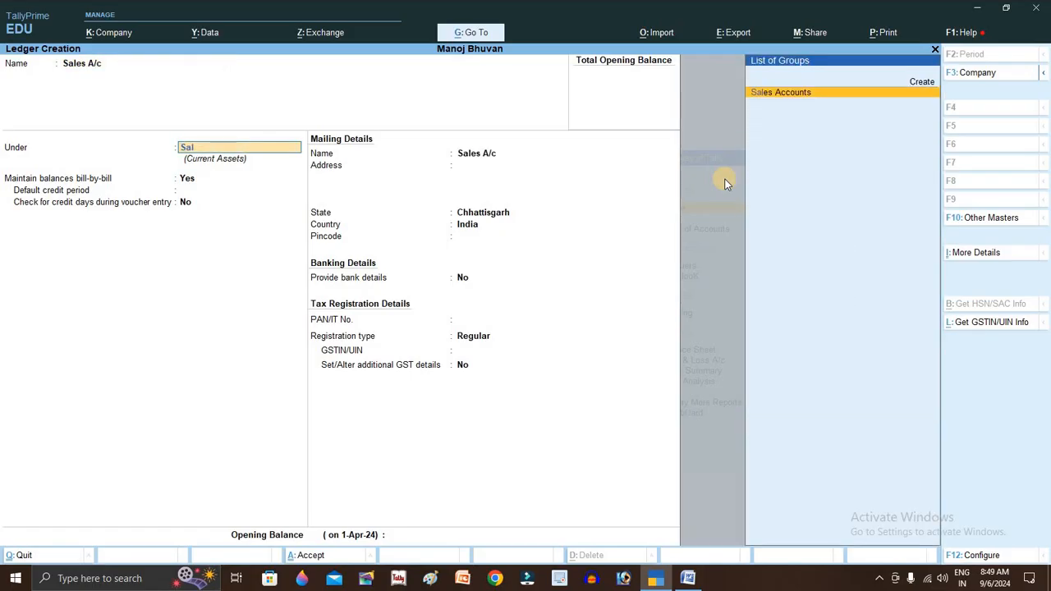
pyautogui.press('Return')
pyautogui.press('Return')
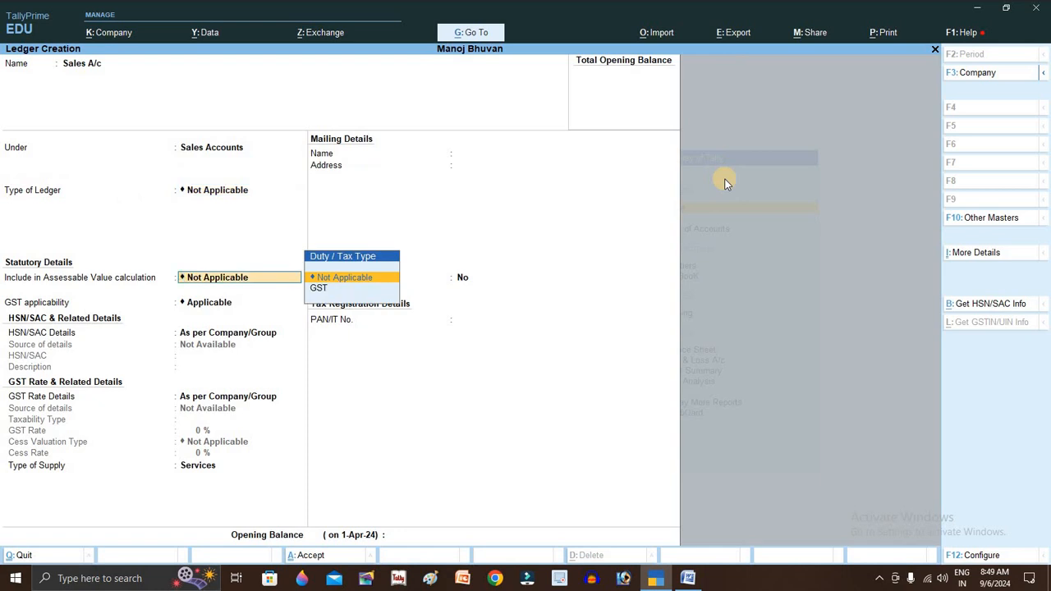
pyautogui.hotkey('ctrl', 'a')
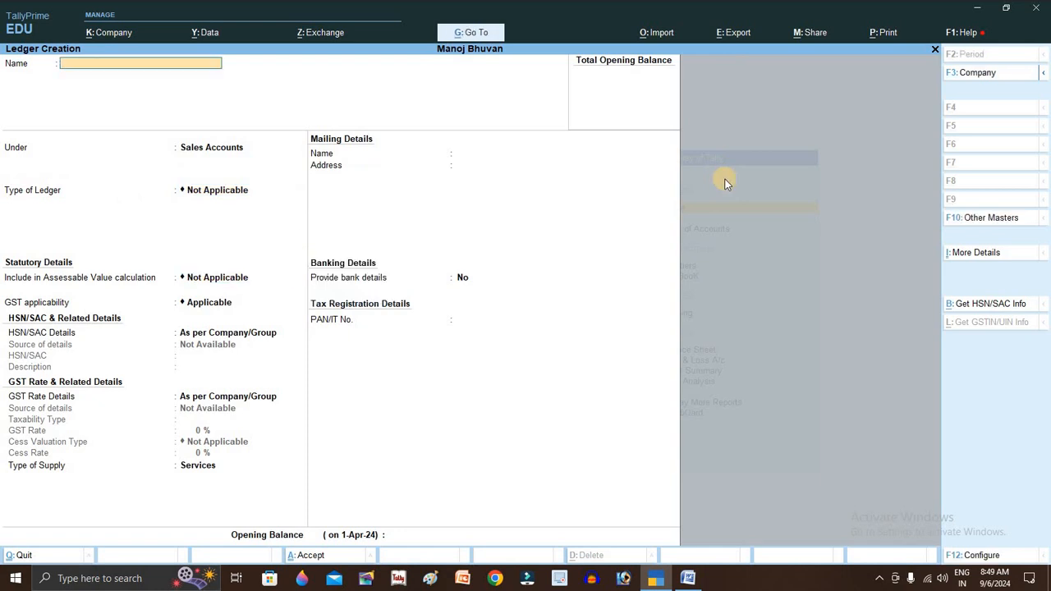
pyautogui.hotkey('alt', 'Tab')
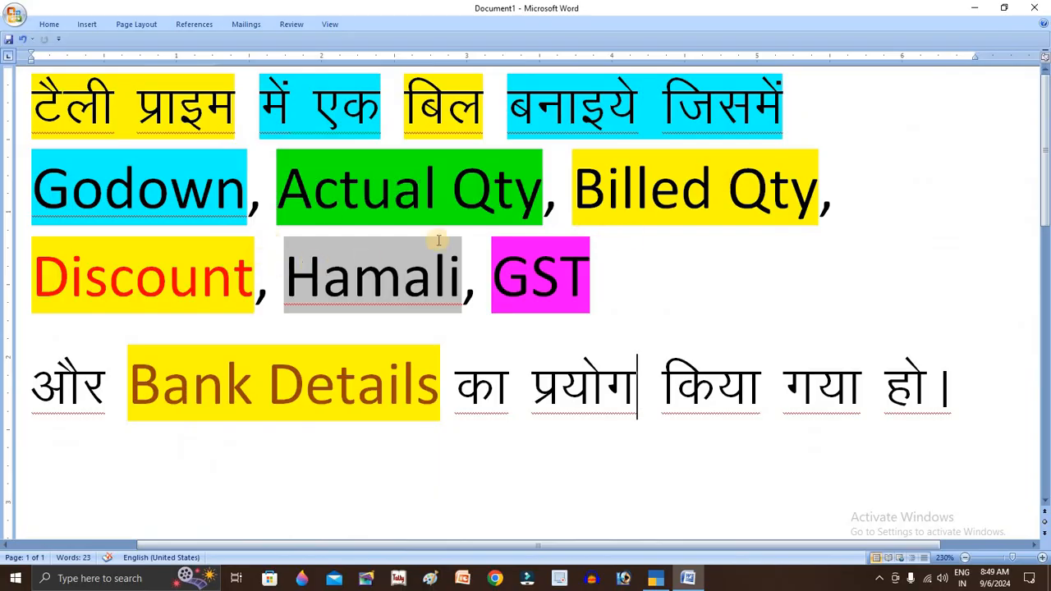
pyautogui.hotkey('alt', 'Tab')
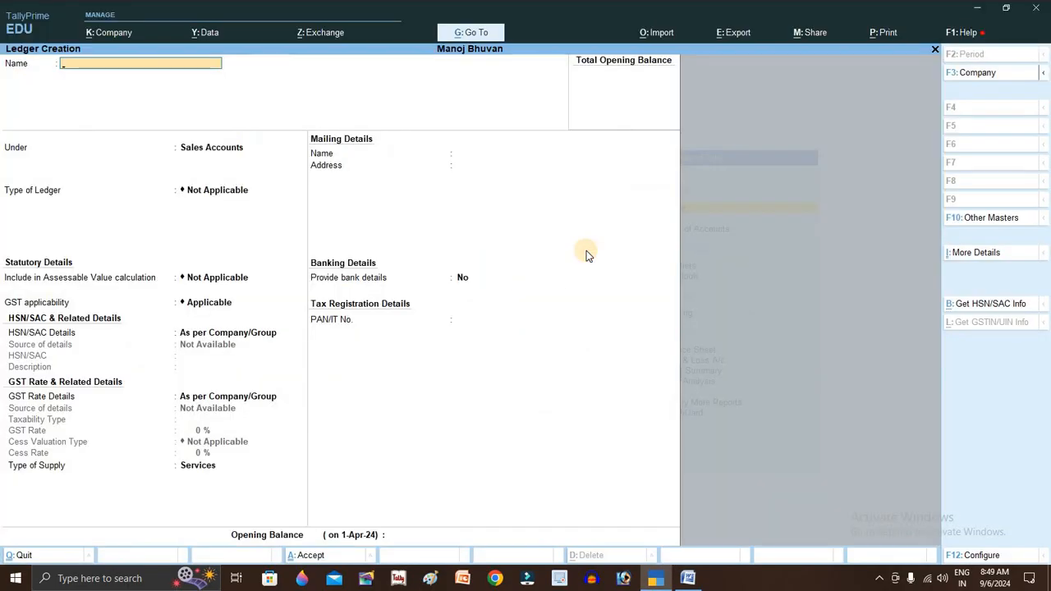
# - Name the ledger Bank A/c and place it under Bank Accounts
pyautogui.write('Bank A/c')
pyautogui.press('Return')
pyautogui.press('Return')
pyautogui.press('BackSpace')
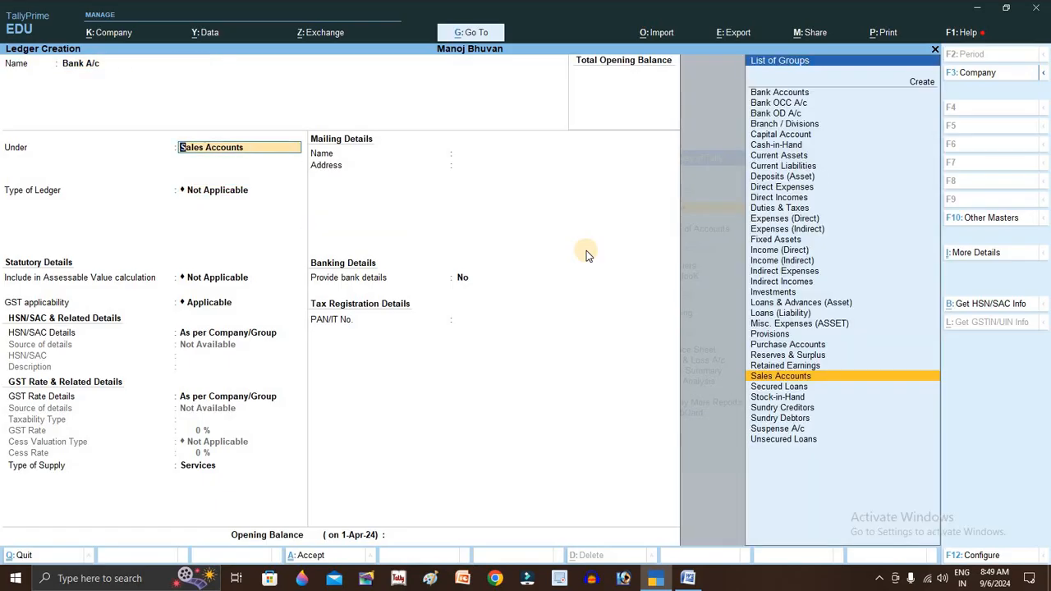
pyautogui.press('a')
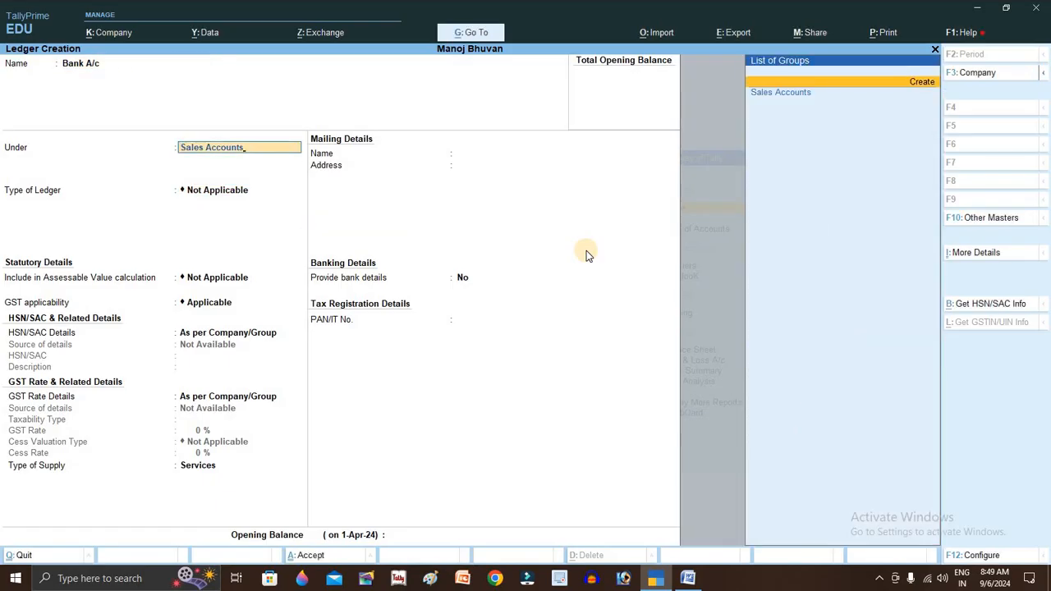
pyautogui.press('BackSpace')
pyautogui.press('BackSpace')
pyautogui.press('BackSpace')
pyautogui.press('BackSpace')
pyautogui.press('BackSpace')
pyautogui.press('BackSpace')
pyautogui.press('BackSpace')
pyautogui.press('BackSpace')
pyautogui.press('BackSpace')
pyautogui.press('BackSpace')
pyautogui.press('BackSpace')
pyautogui.press('BackSpace')
pyautogui.press('BackSpace')
pyautogui.press('BackSpace')
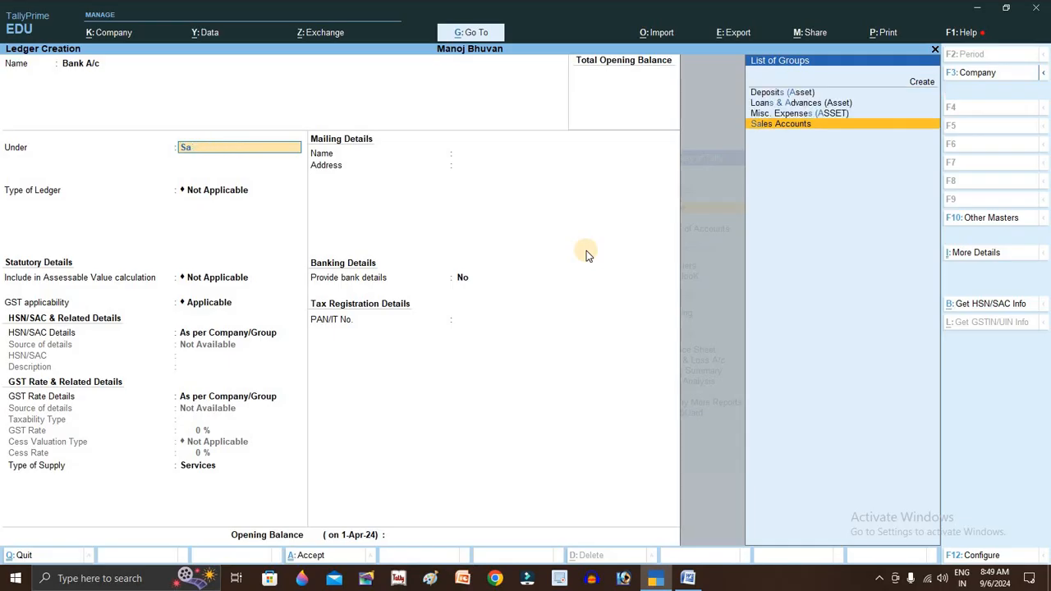
pyautogui.write('B')
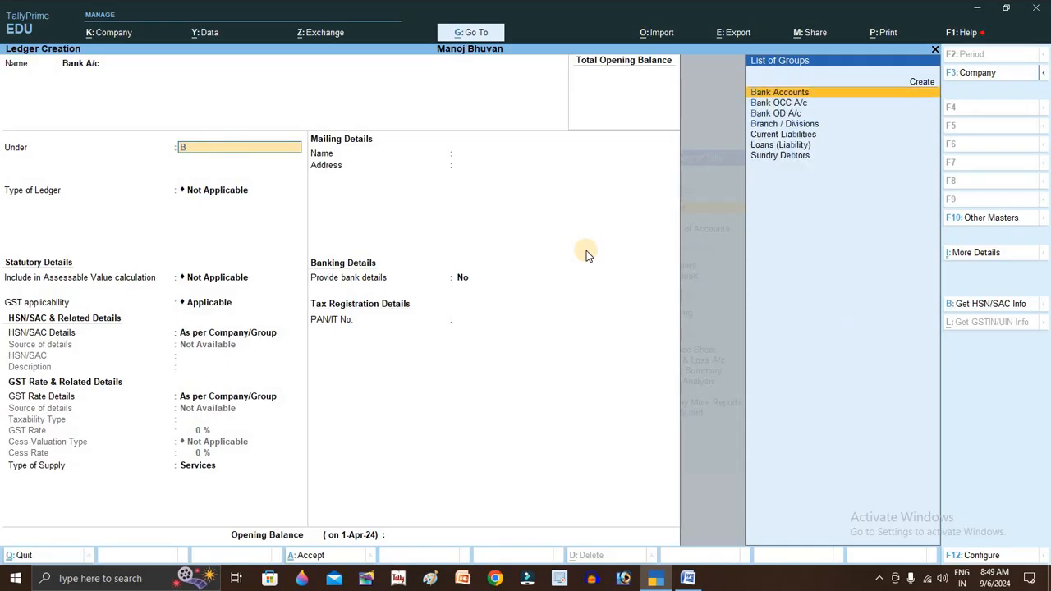
pyautogui.press('Return')
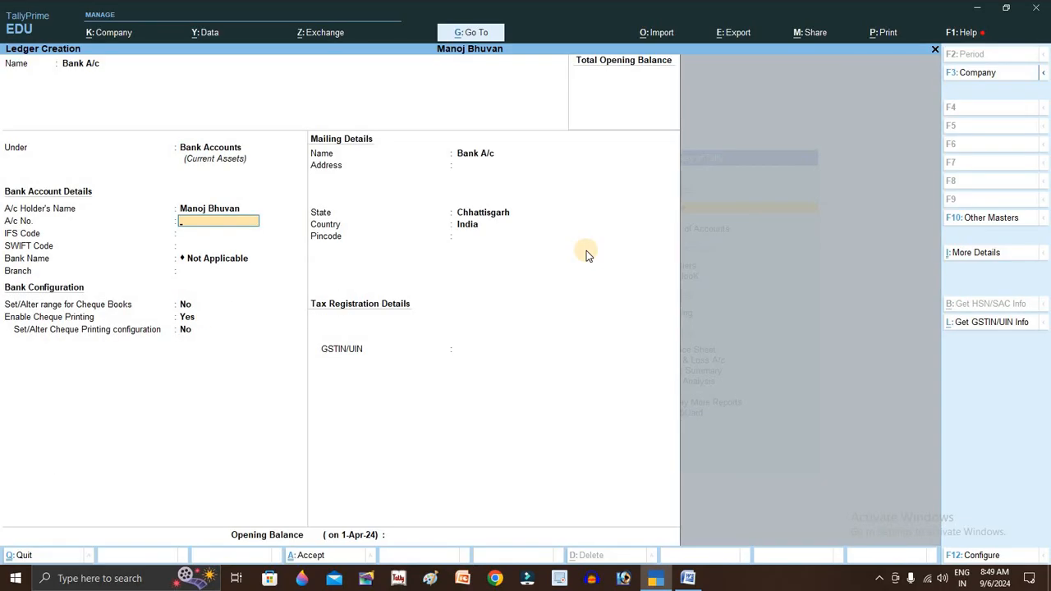
# - Enter the bank account number and IFS code SSD0013131, then save the ledger
pyautogui.press('Return')
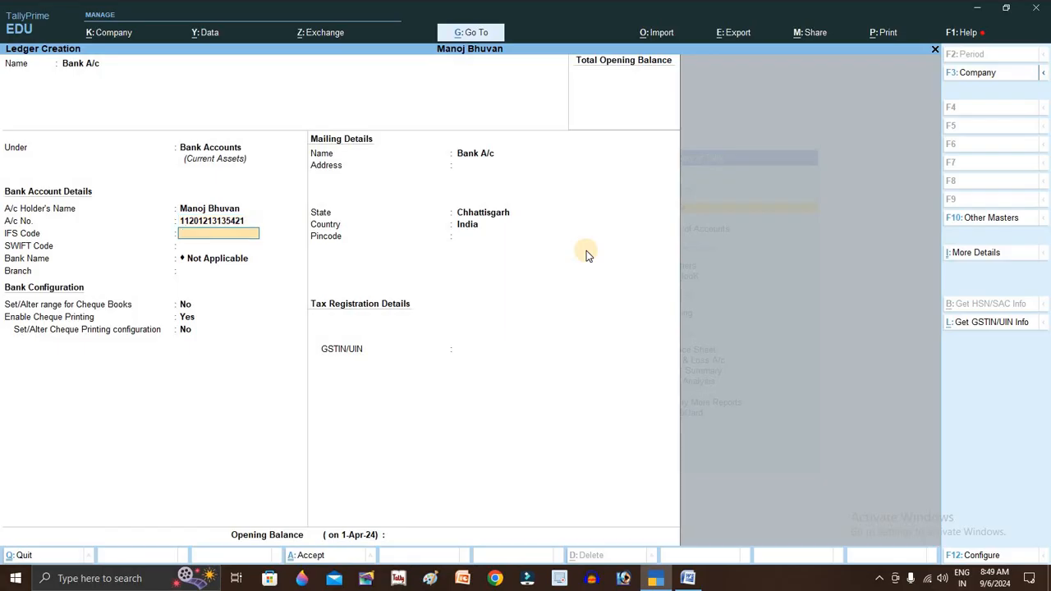
pyautogui.write('SSD0013131')
pyautogui.press('Return')
pyautogui.press('Return')
pyautogui.press('Return')
pyautogui.press('Return')
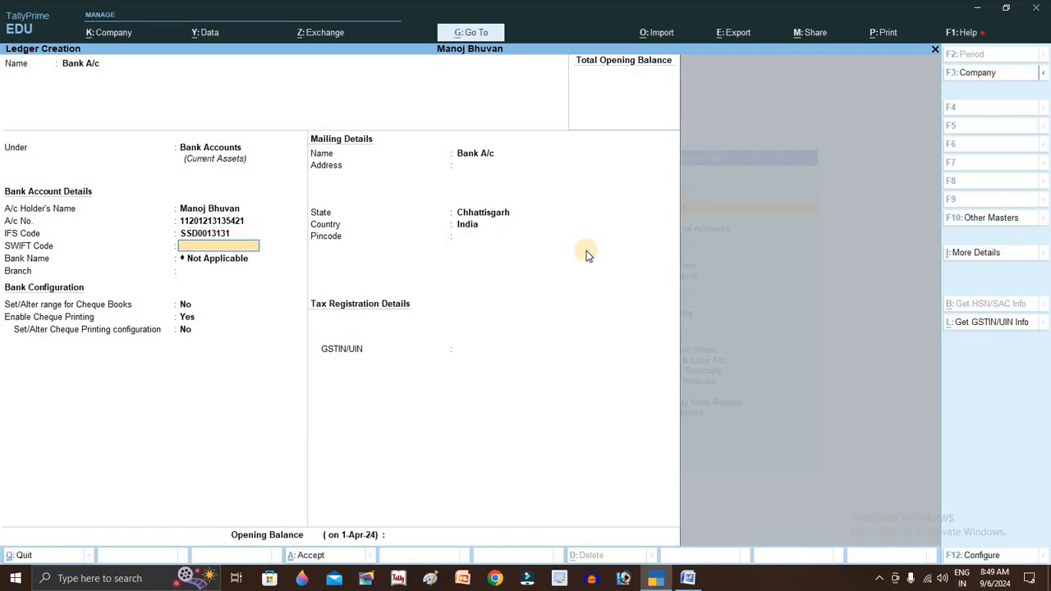
pyautogui.press('Return')
pyautogui.press('Return')
pyautogui.press('Return')
pyautogui.press('Return')
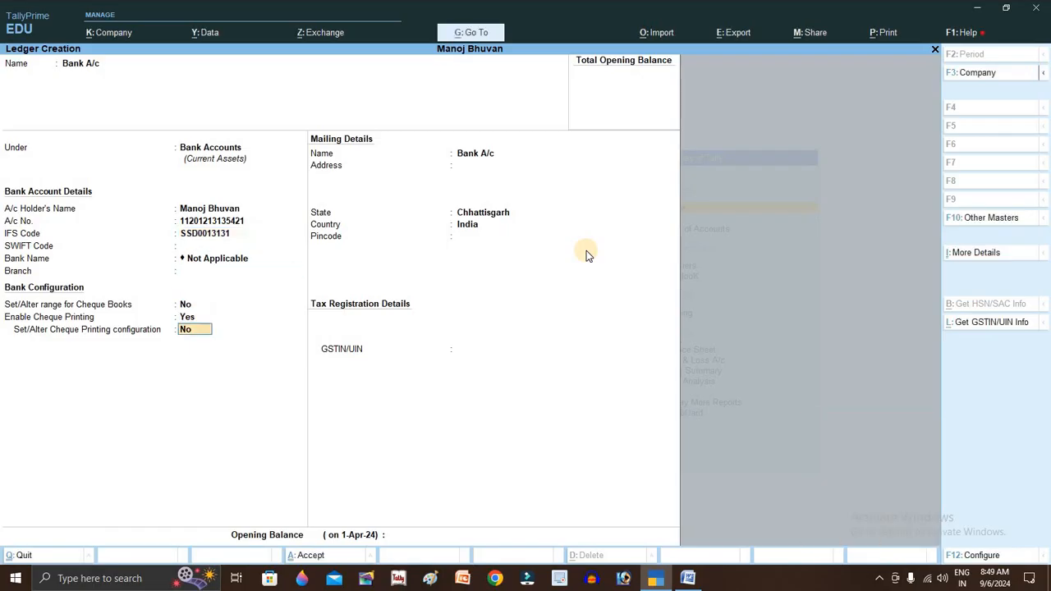
pyautogui.press('Return')
pyautogui.press('Return')
pyautogui.press('Return')
pyautogui.press('Return')
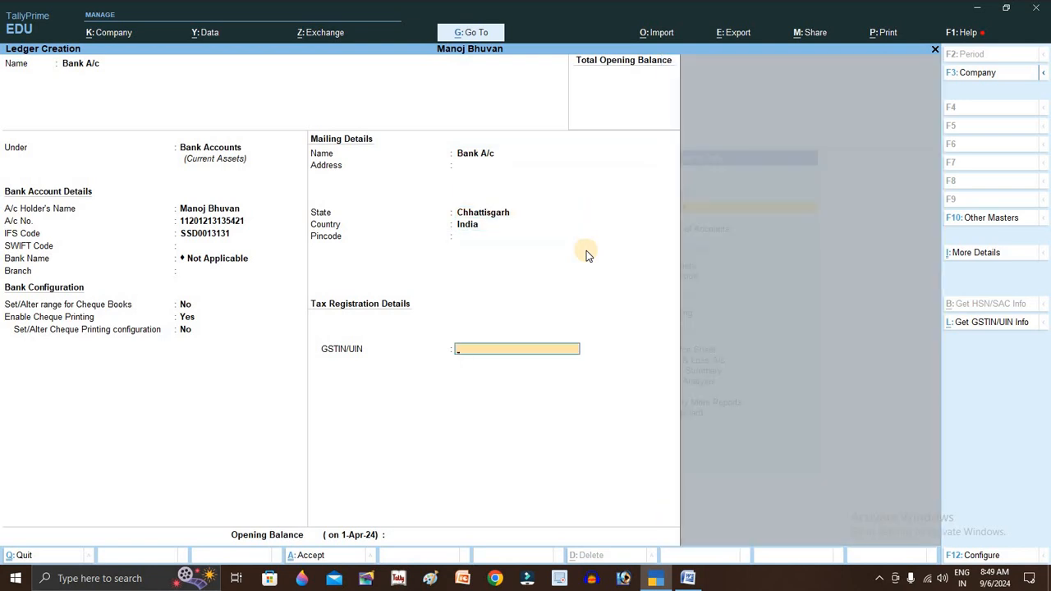
pyautogui.press('Return')
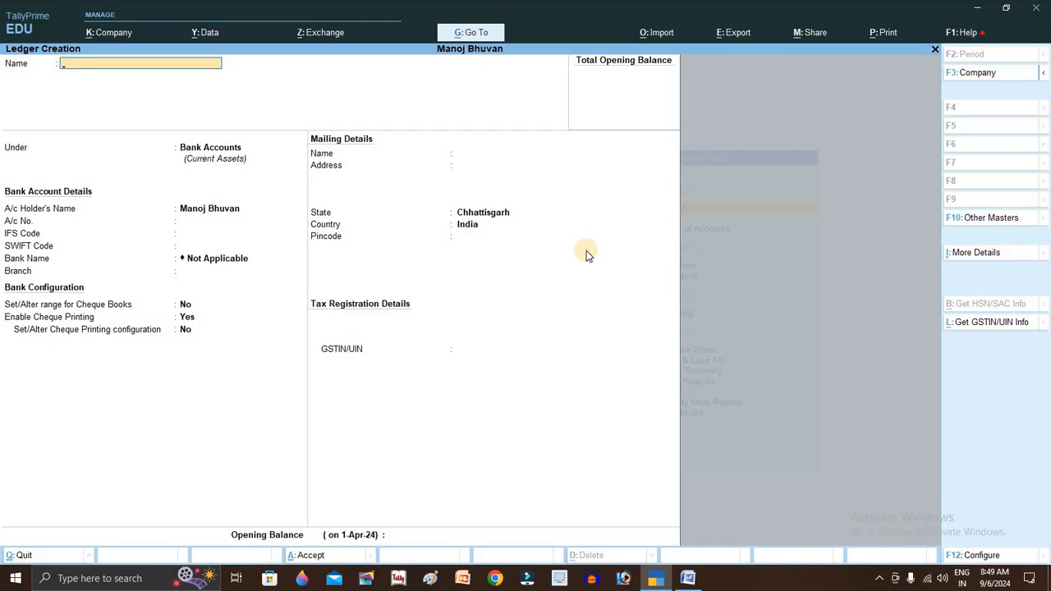
# - Enter the customer's name as the new ledger's name
pyautogui.press('Return')
pyautogui.press('BackSpace')
pyautogui.write('S')
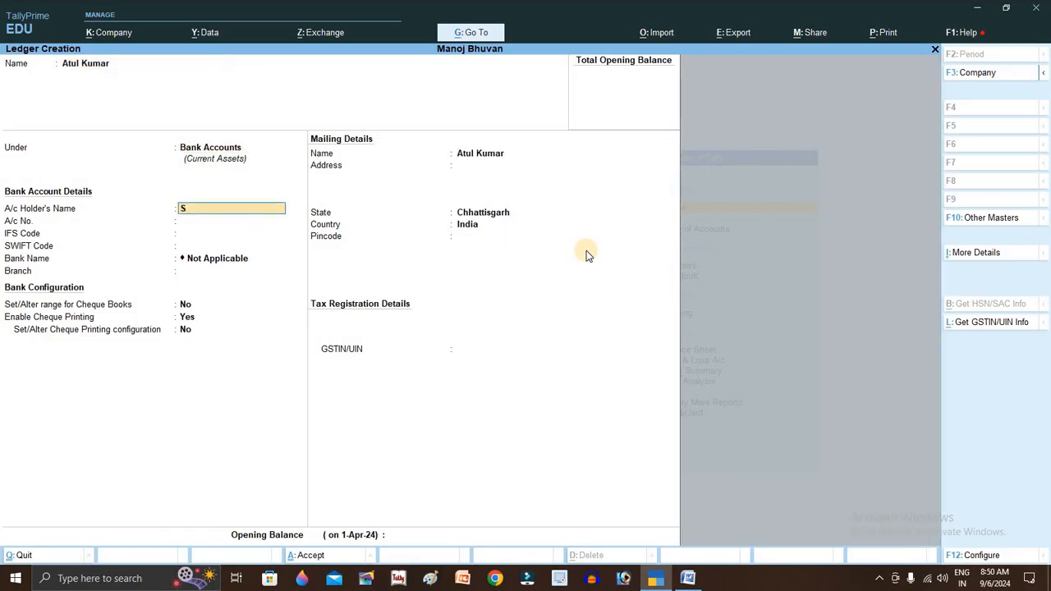
pyautogui.press('BackSpace')
pyautogui.press('BackSpace')
pyautogui.press('BackSpace')
pyautogui.press('Return')
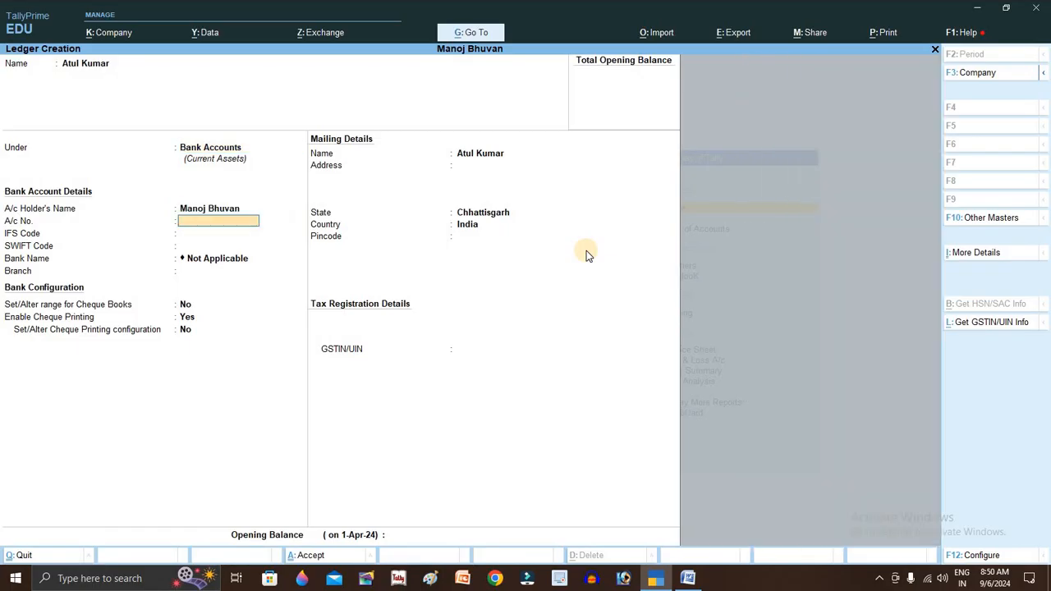
# - Place the customer ledger under Sundry Debtors and bring up its save confirmation
pyautogui.press('BackSpace')
pyautogui.press('BackSpace')
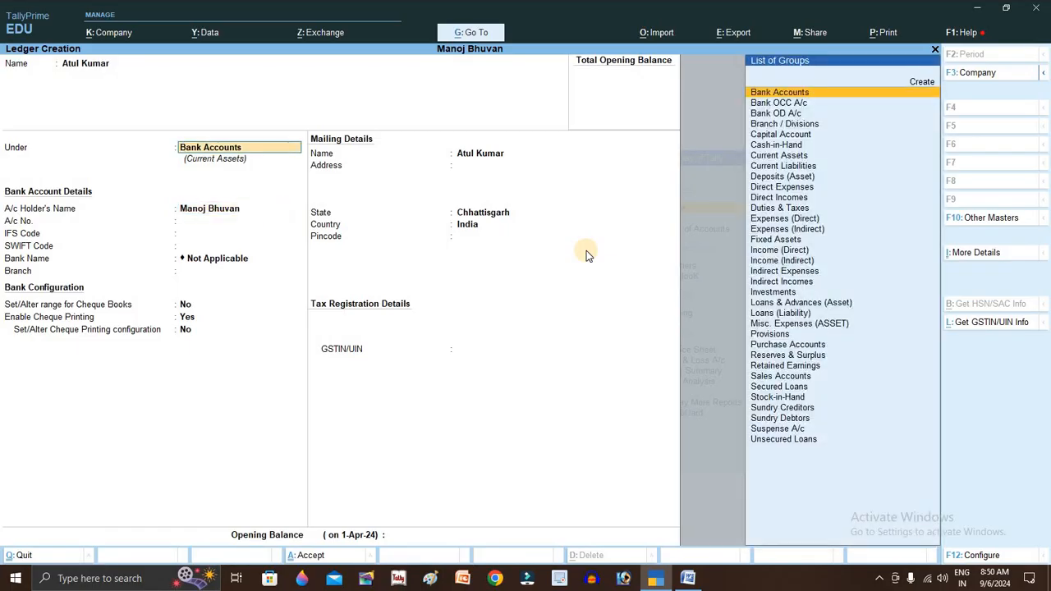
pyautogui.write('Su')
pyautogui.press('Down')
pyautogui.press('Down')
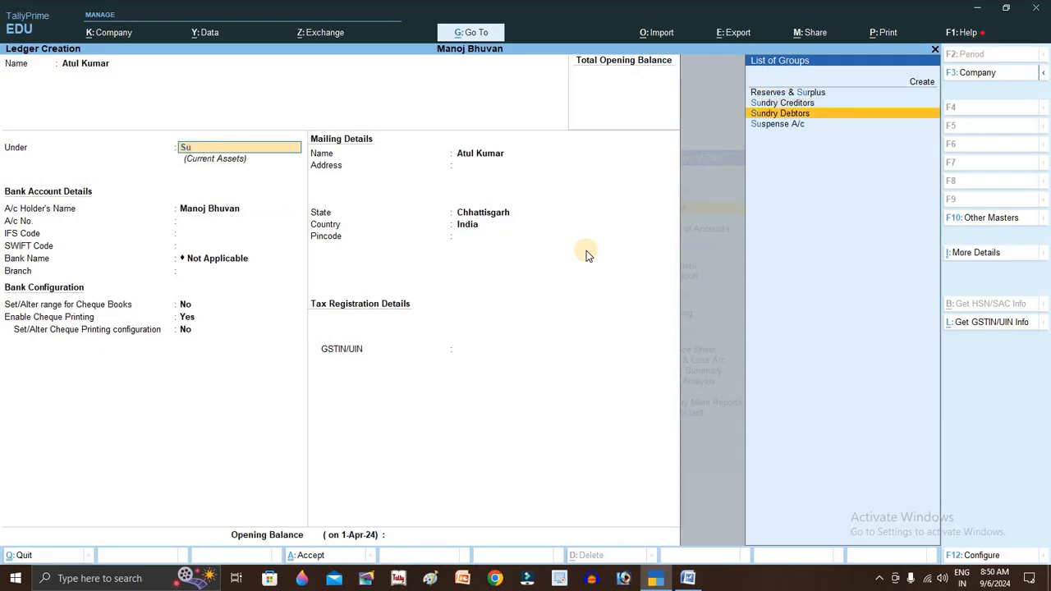
pyautogui.press('Return')
pyautogui.press('Return')
pyautogui.press('Return')
pyautogui.press('Return')
pyautogui.press('Return')
pyautogui.press('Return')
pyautogui.press('Return')
pyautogui.press('Return')
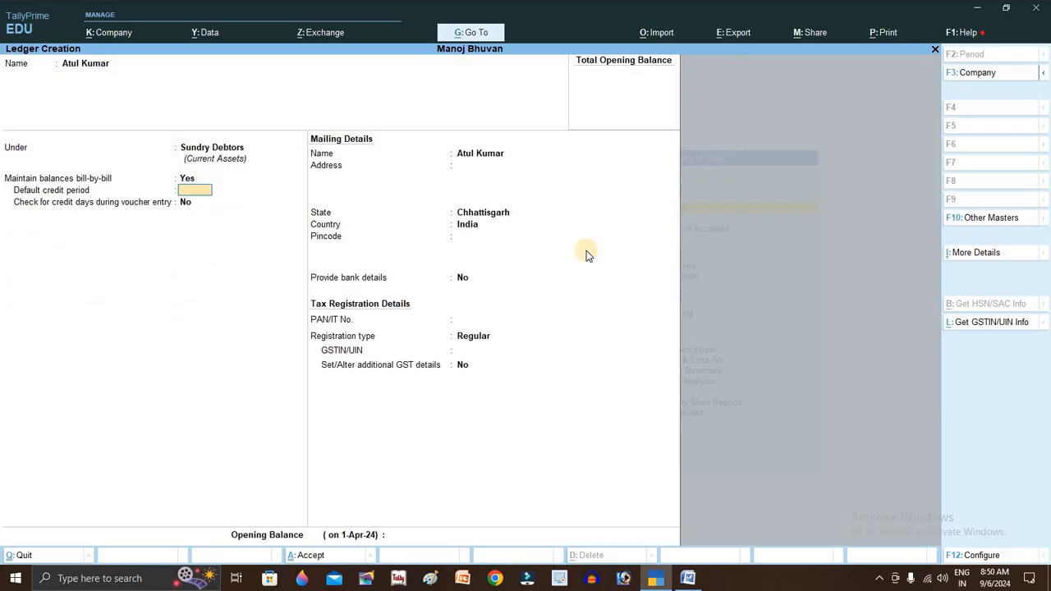
pyautogui.press('Return')
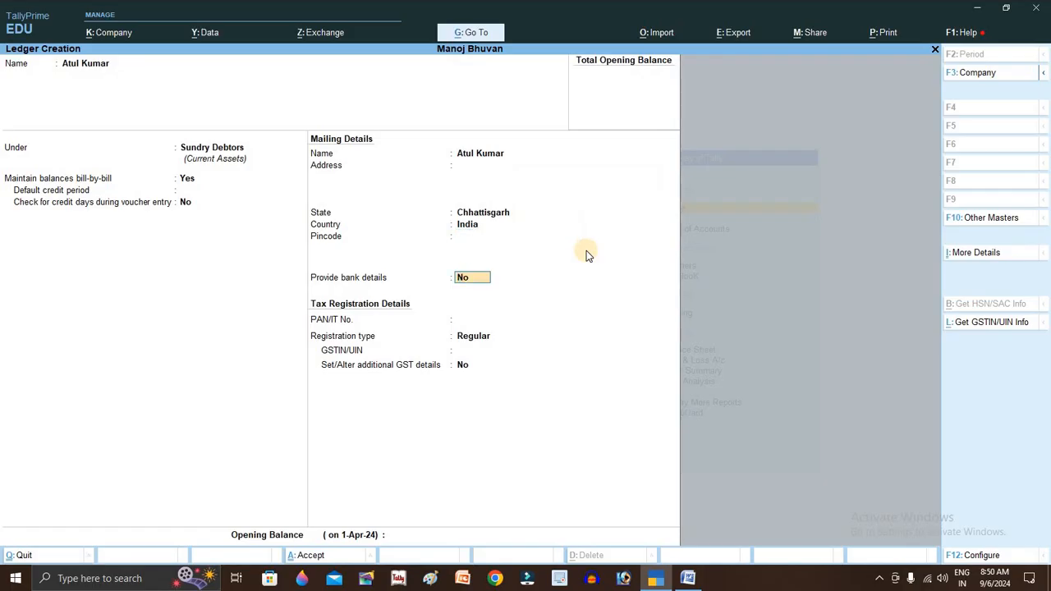
pyautogui.press('Return')
pyautogui.press('Return')
pyautogui.press('Return')
pyautogui.press('Return')
pyautogui.press('Return')
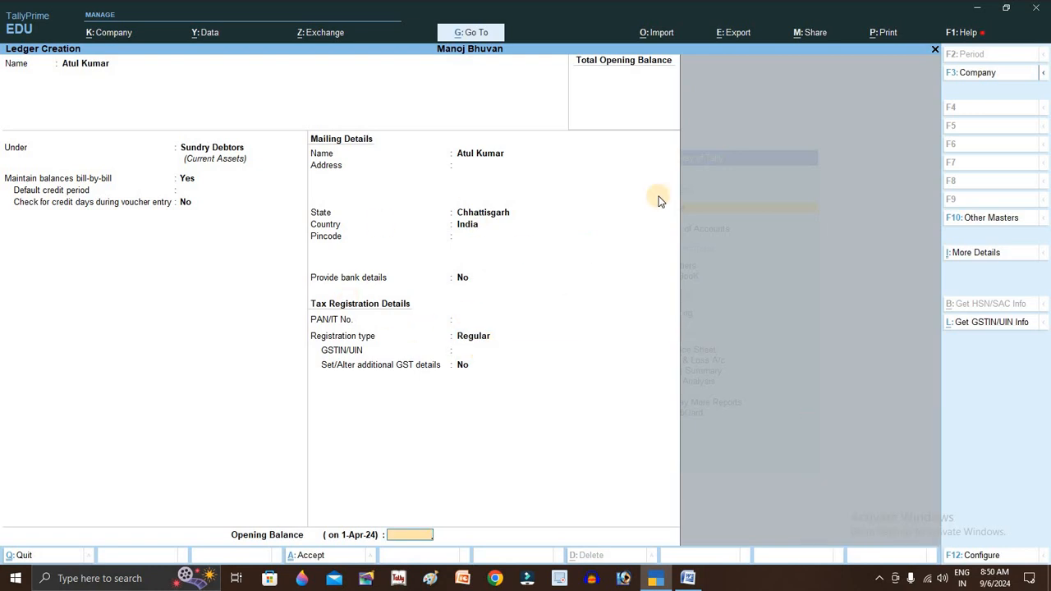
pyautogui.press('Return')
pyautogui.press('Return')
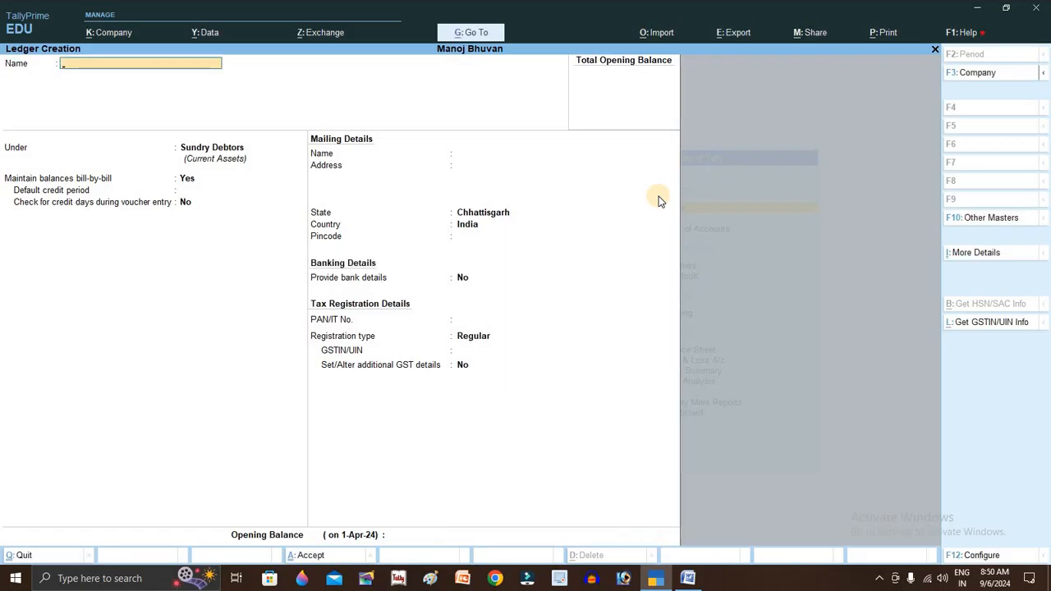
# - View all ledgers as one flat list in the Chart of Accounts
pyautogui.press('Escape')
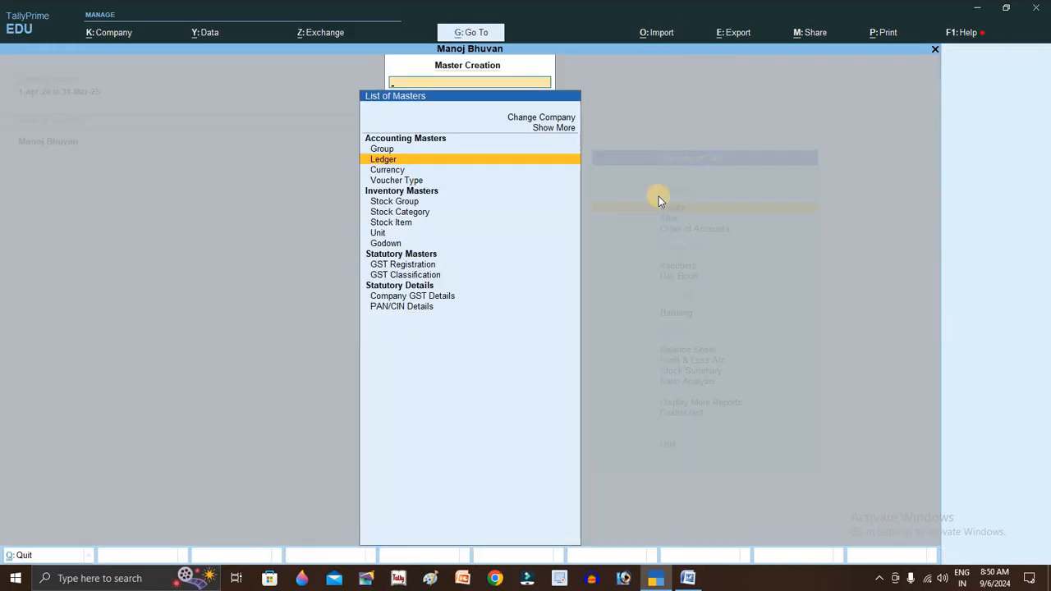
pyautogui.press('Escape')
pyautogui.press('Down')
pyautogui.press('Down')
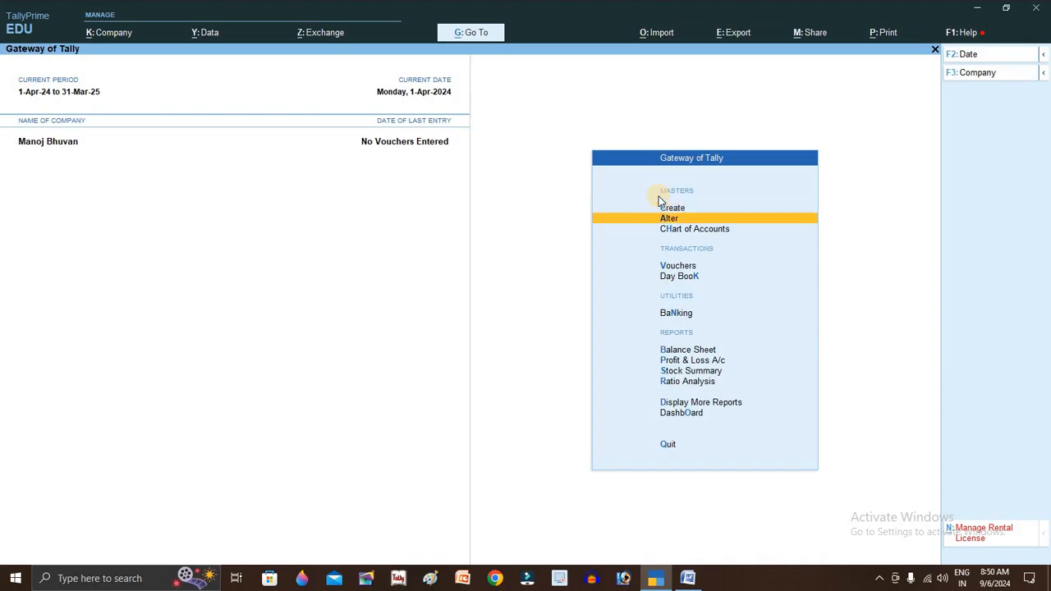
pyautogui.press('Return')
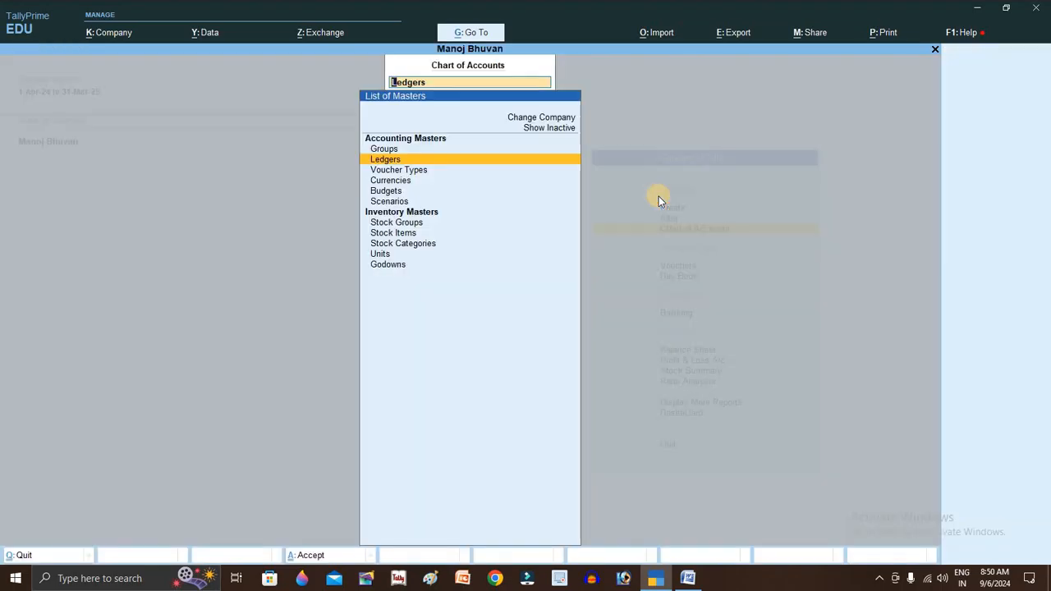
pyautogui.press('Return')
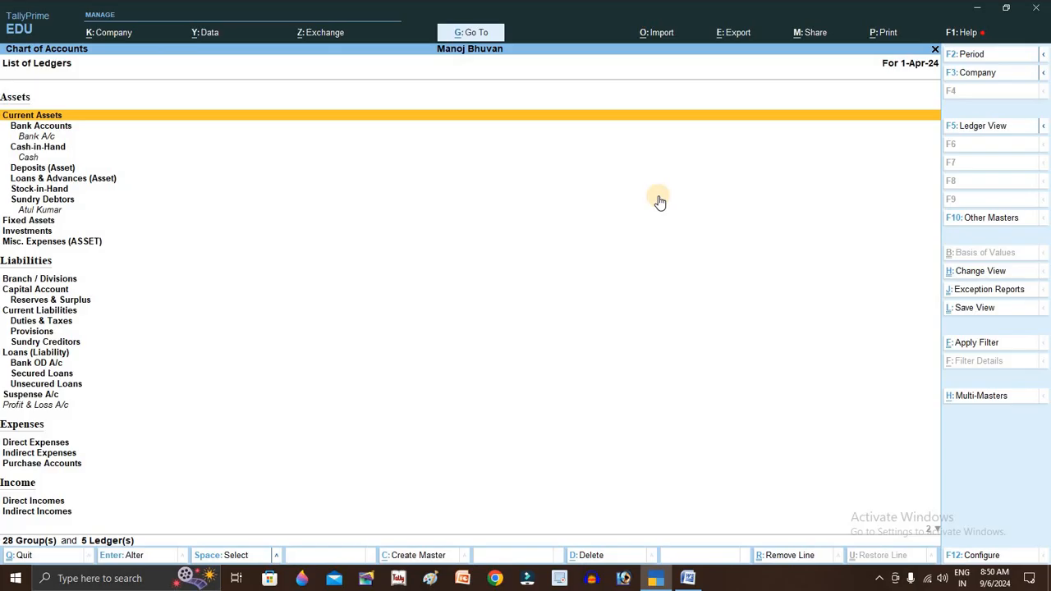
pyautogui.press('F5')
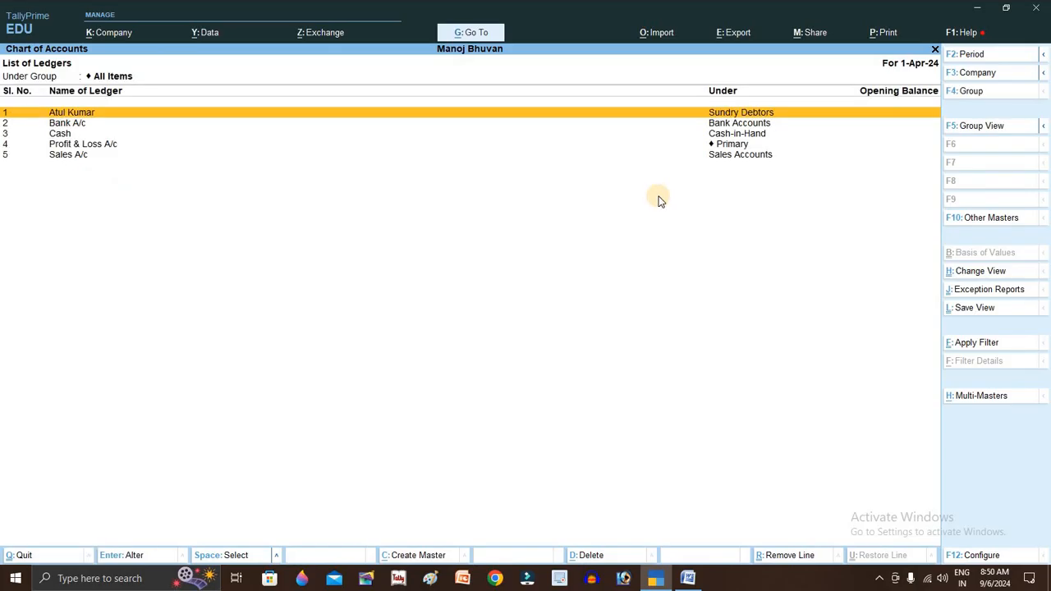
# - Open a blank Stock Group Creation form from the Create masters list
pyautogui.press('Escape')
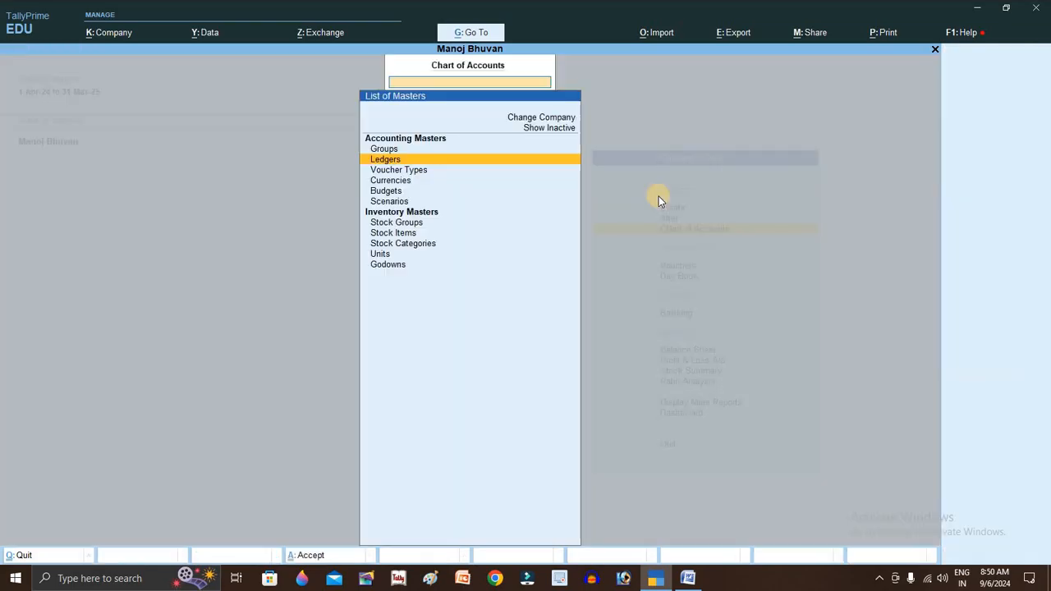
pyautogui.press('Escape')
pyautogui.press('Up')
pyautogui.press('Up')
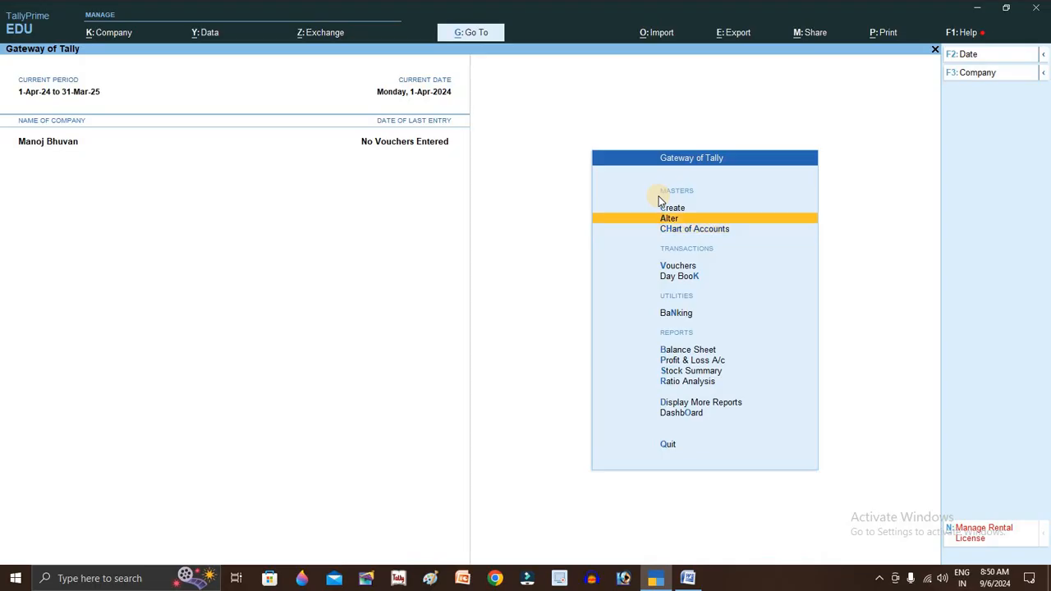
pyautogui.press('Return')
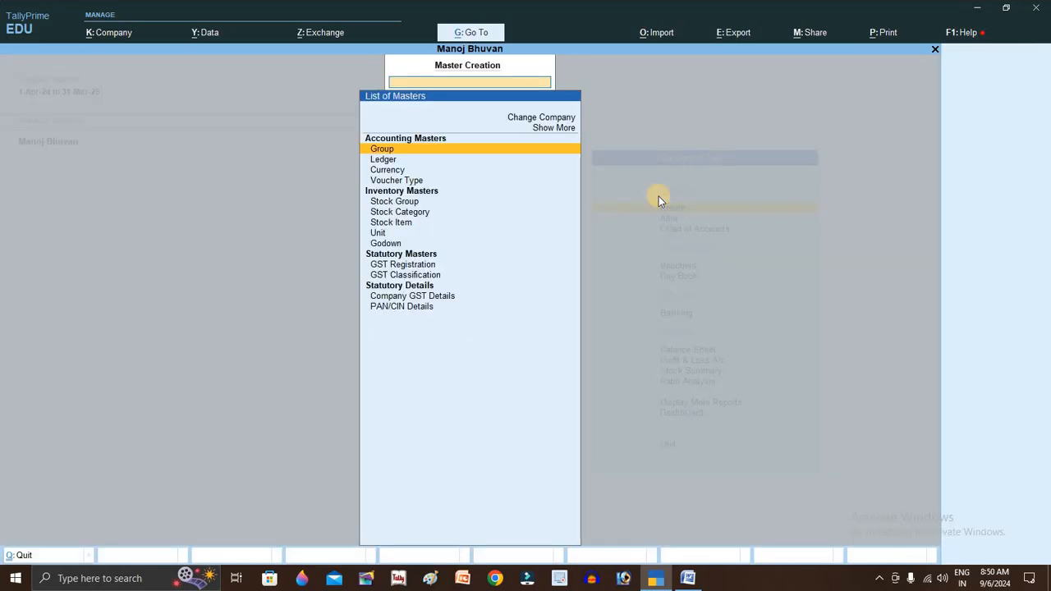
pyautogui.press('Down')
pyautogui.press('Down')
pyautogui.press('Down')
pyautogui.press('Down')
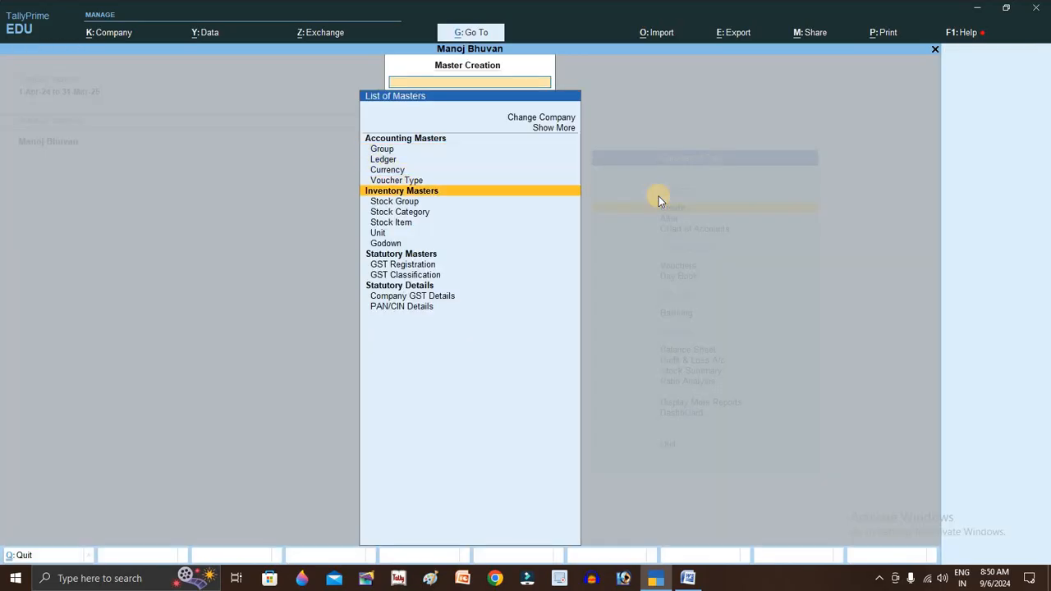
pyautogui.press('Up')
pyautogui.press('Up')
pyautogui.press('Up')
pyautogui.press('Down')
pyautogui.press('Down')
pyautogui.press('Down')
pyautogui.press('Down')
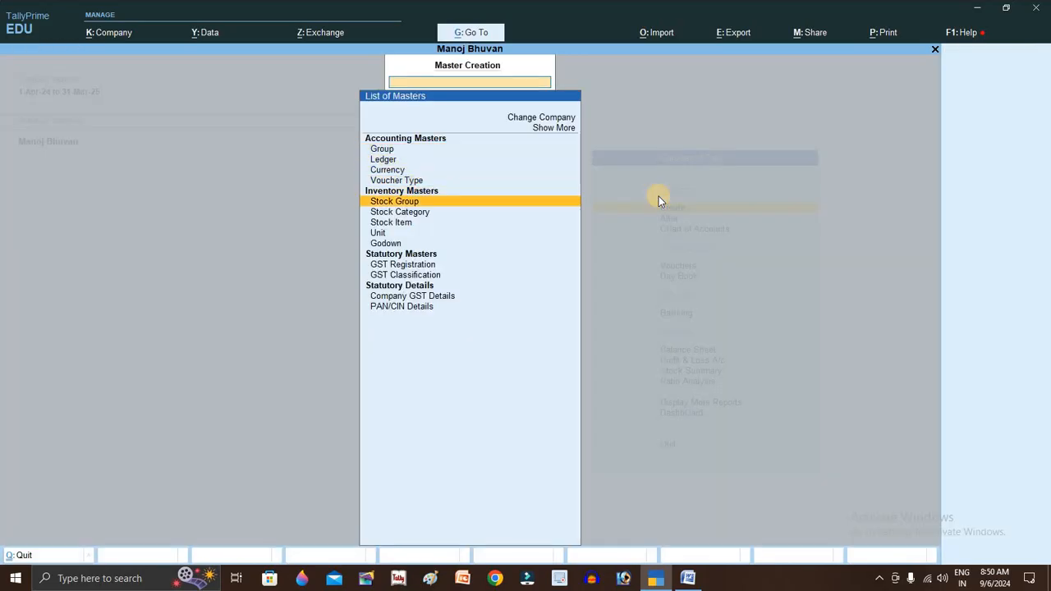
pyautogui.press('Return')
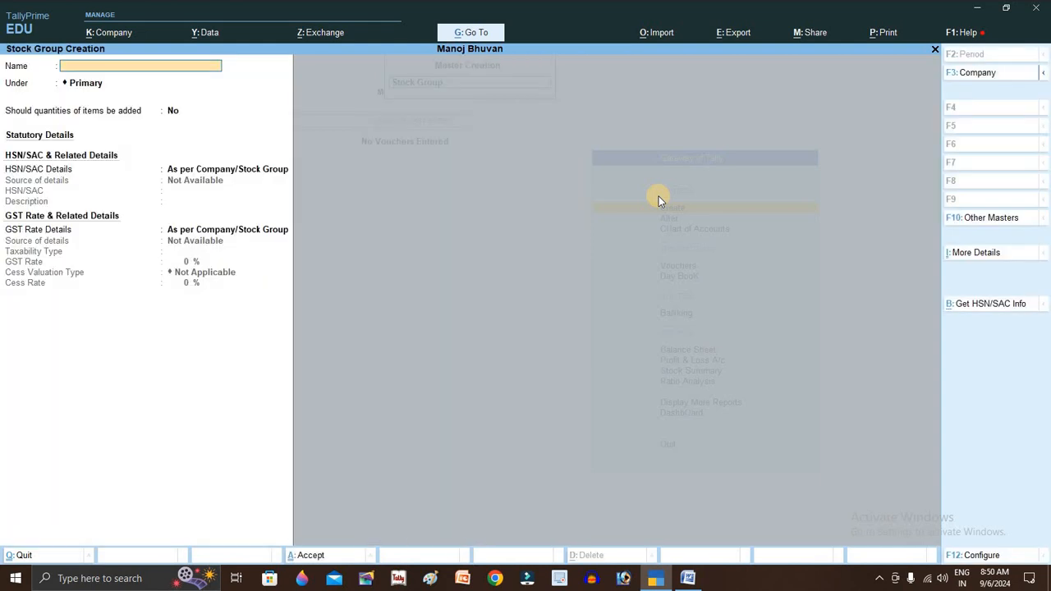
# - Save a stock group named General item under Primary
pyautogui.write('General item')
pyautogui.press('Return')
pyautogui.press('Return')
pyautogui.press('Return')
pyautogui.press('Return')
pyautogui.press('Return')
pyautogui.press('Return')
pyautogui.press('Escape')
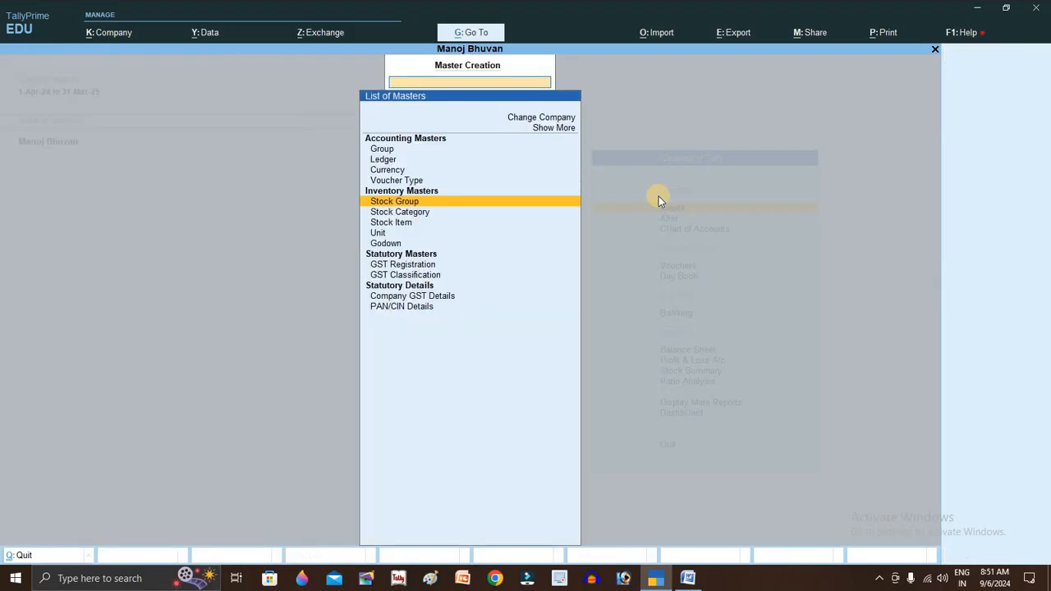
# - Open a blank Ledger Creation form from the masters list
pyautogui.press('Up')
pyautogui.press('Up')
pyautogui.press('Up')
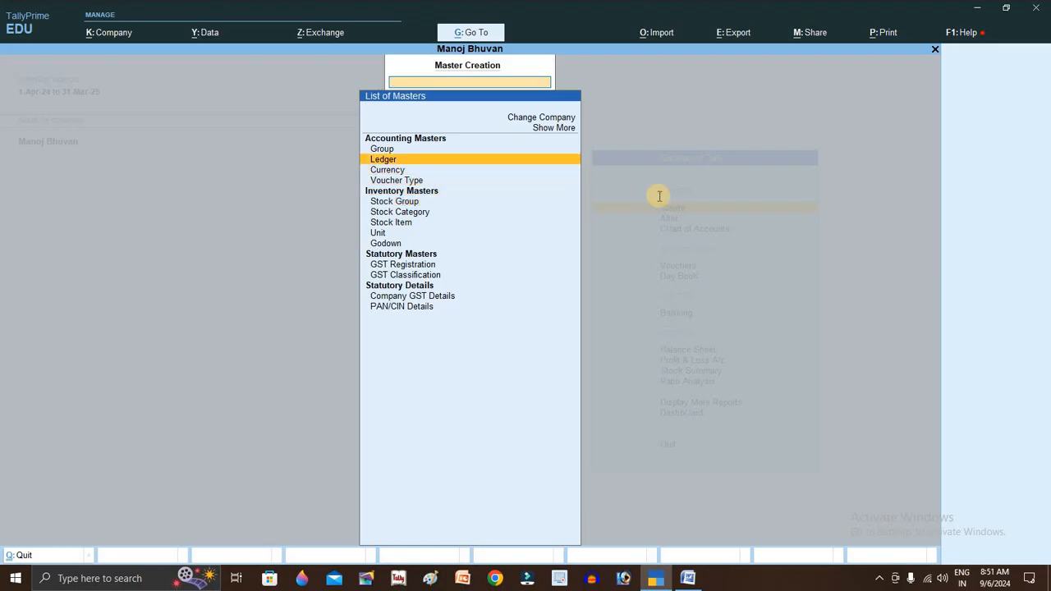
pyautogui.hotkey('alt', 'Tab')
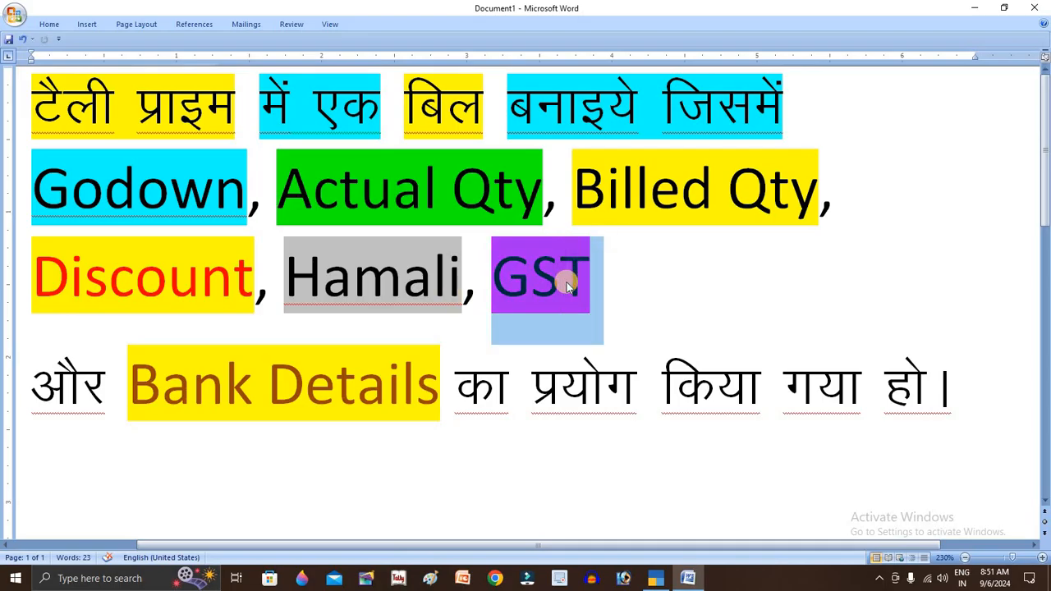
pyautogui.hotkey('alt', 'Tab')
pyautogui.click(488, 158)
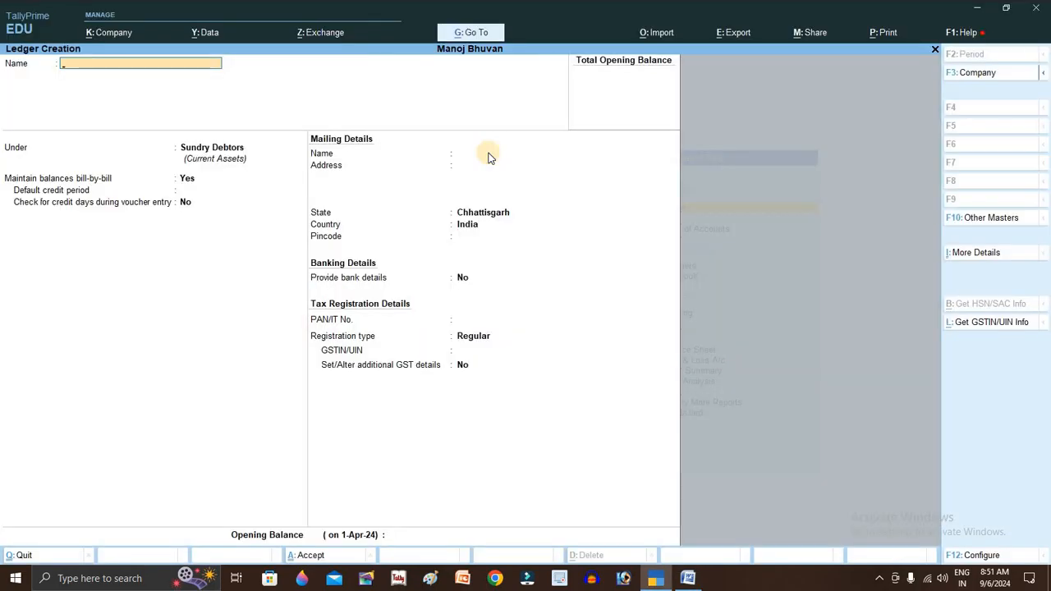
# - Name the ledger CGST and place it under Duties & Taxes
pyautogui.write('Cgst')
pyautogui.press('Return')
pyautogui.press('Return')
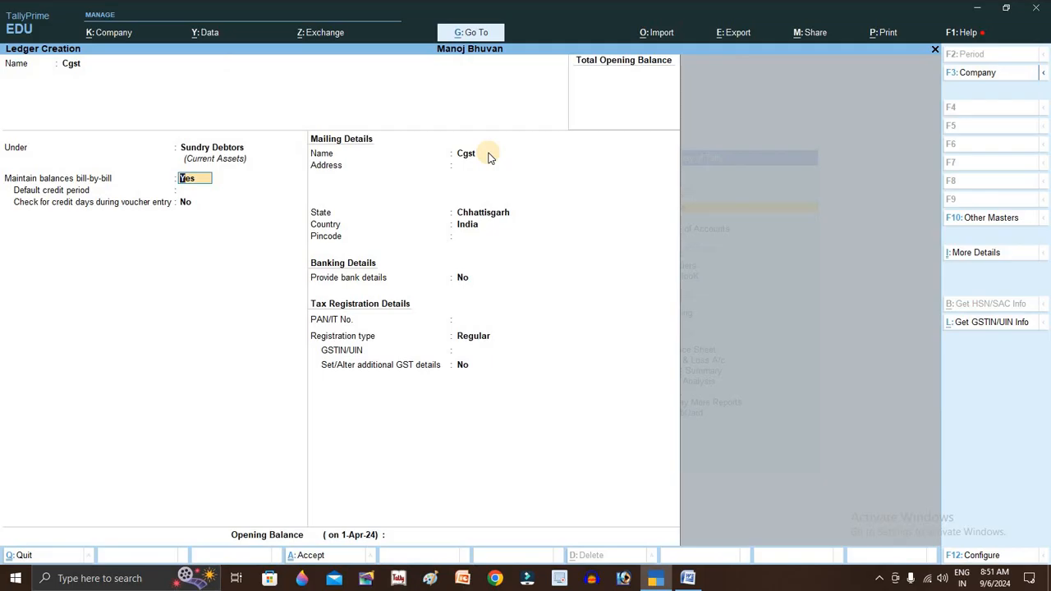
pyautogui.press('BackSpace')
pyautogui.write('Du')
pyautogui.press('Return')
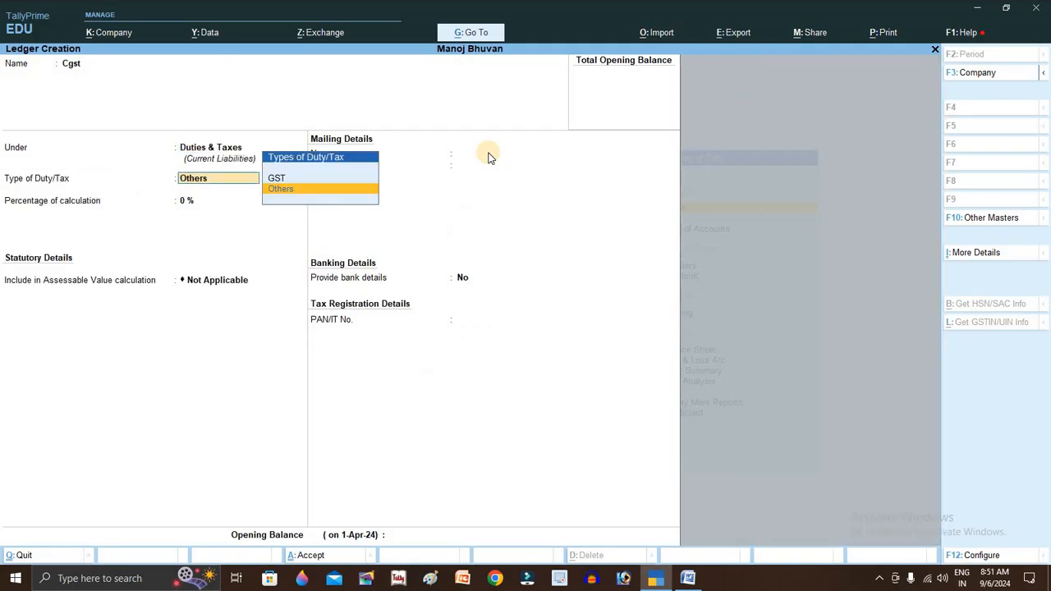
pyautogui.press('Up')
# - Set duty type GST and tax type CGST, then save the CGST ledger
pyautogui.press('Return')
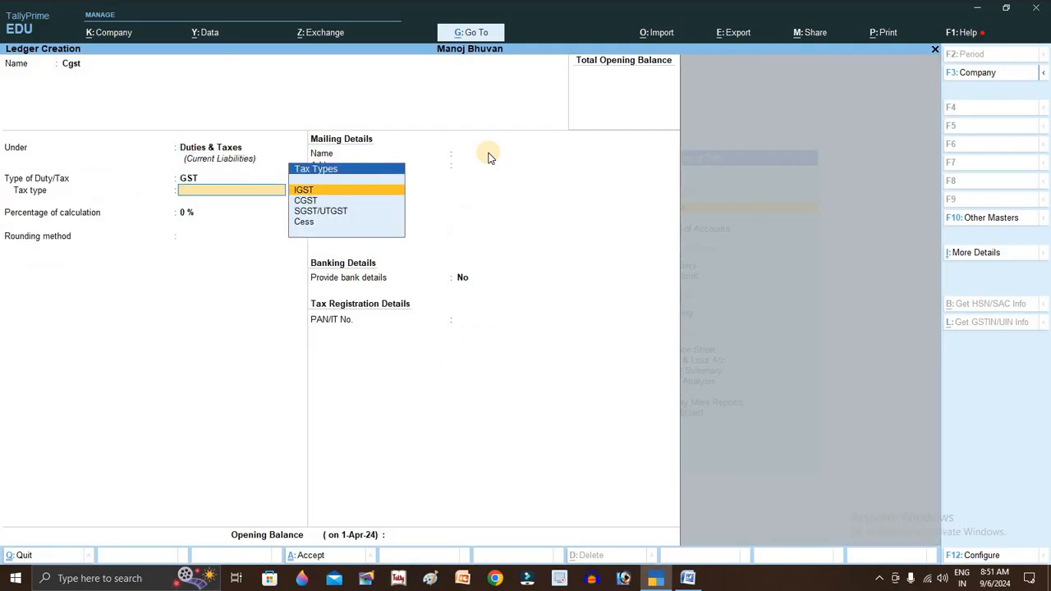
pyautogui.press('Down')
pyautogui.press('Return')
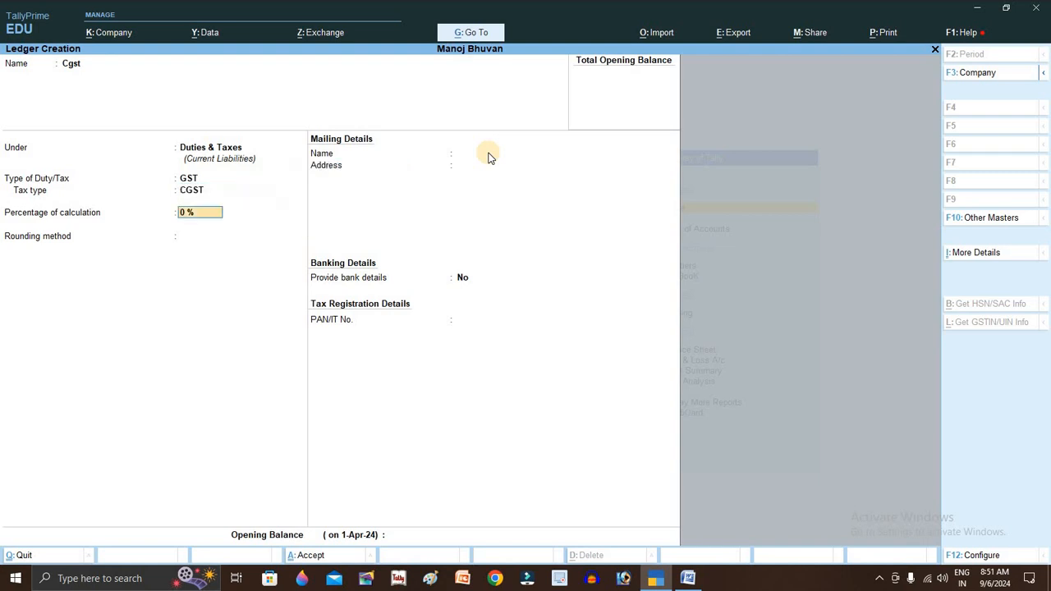
pyautogui.press('BackSpace')
pyautogui.press('BackSpace')
pyautogui.press('BackSpace')
pyautogui.press('BackSpace')
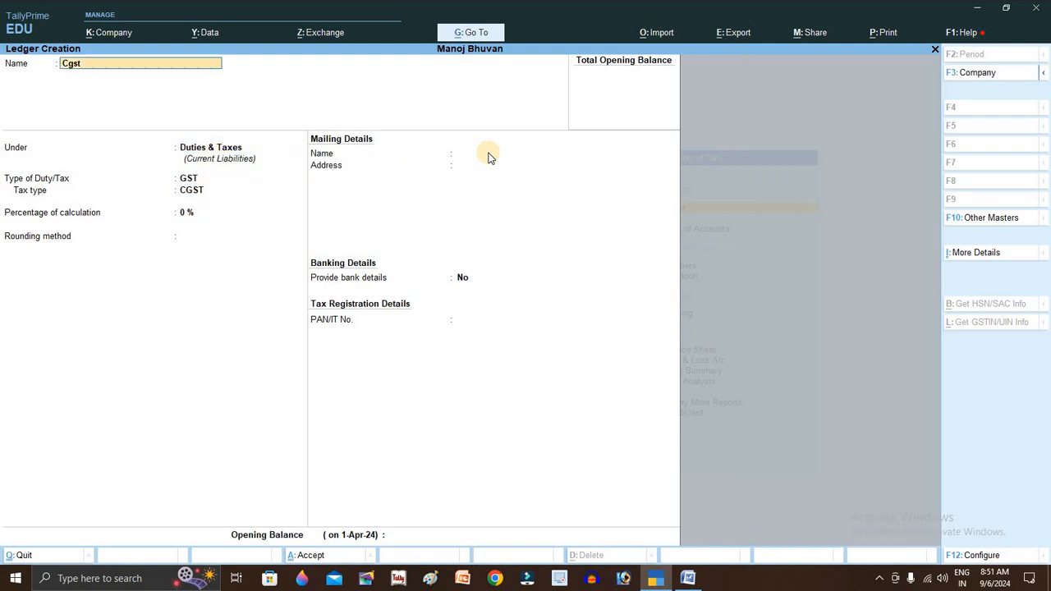
pyautogui.write('CS')
pyautogui.press('BackSpace')
pyautogui.write('GST')
pyautogui.press('Return')
pyautogui.press('Return')
pyautogui.press('Return')
pyautogui.press('Return')
pyautogui.press('Return')
pyautogui.press('Return')
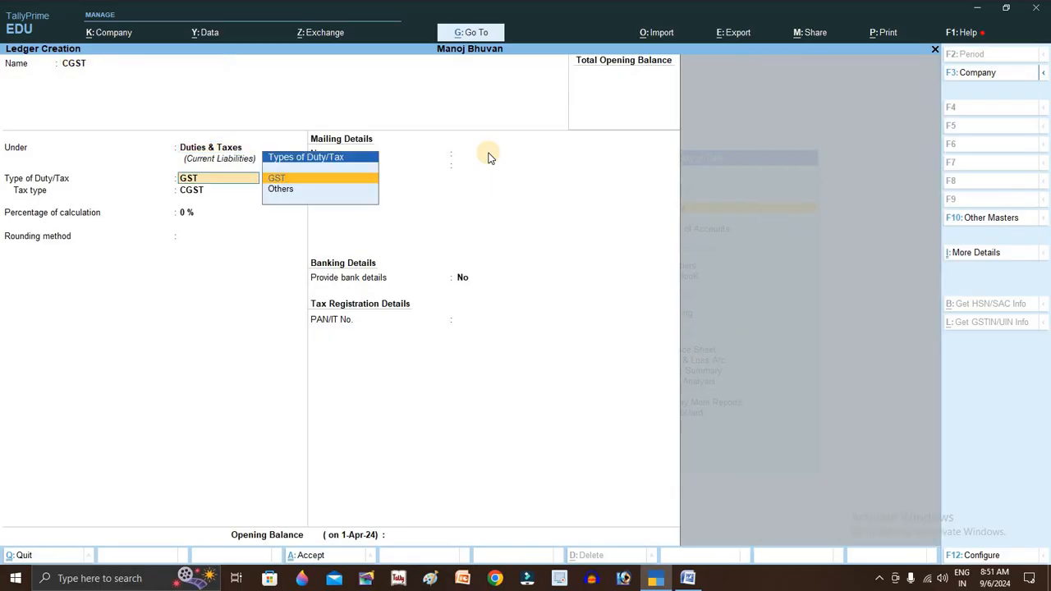
pyautogui.press('Return')
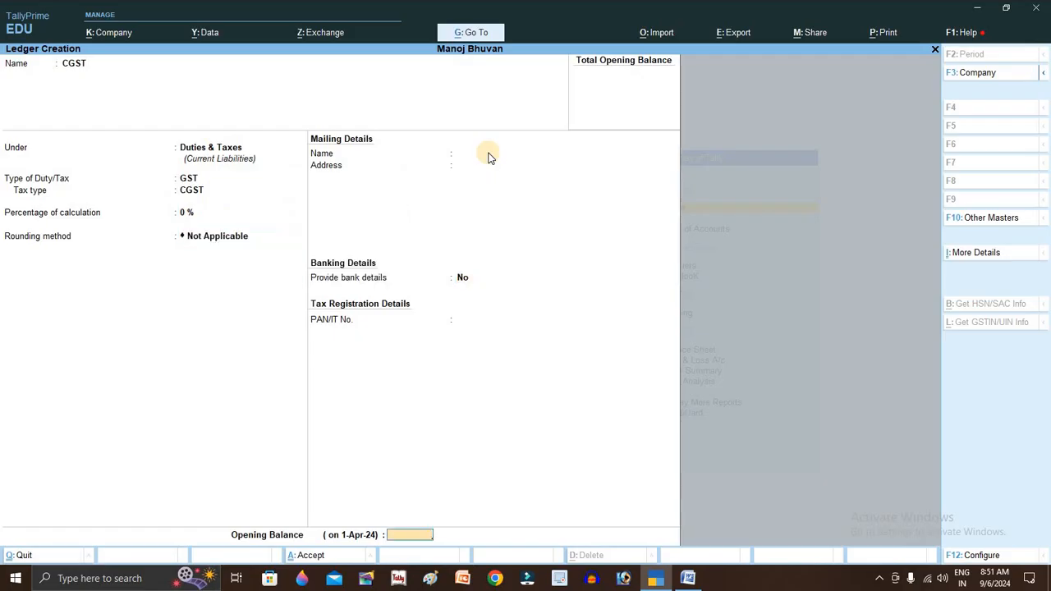
pyautogui.press('Return')
pyautogui.press('Return')
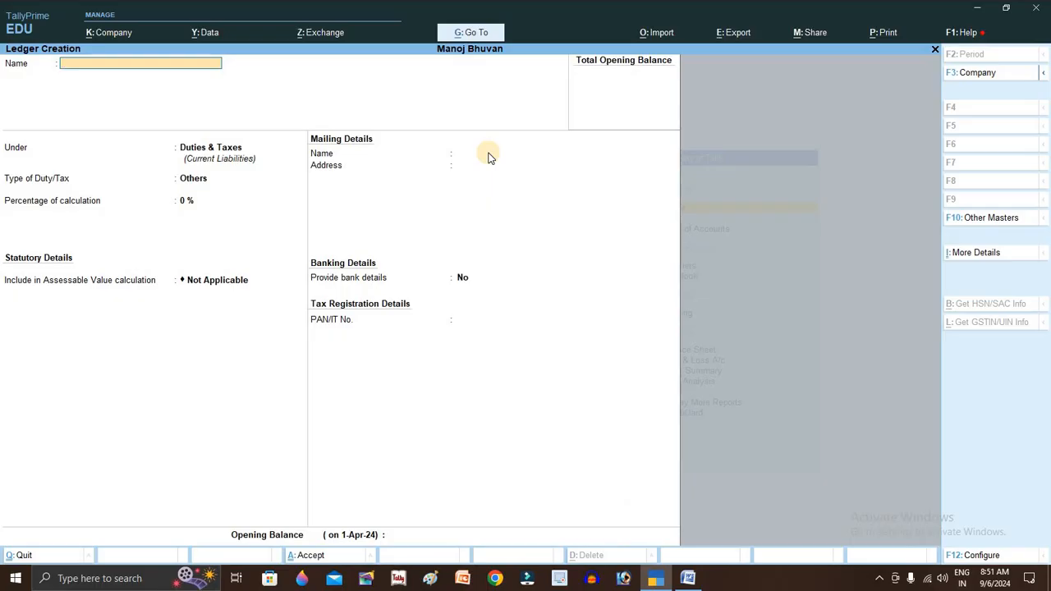
# - Save the SGST ledger with duty type GST, tax type SGST/UTGST and rounding Not Applicable
pyautogui.write('SGS')
pyautogui.press('Return')
pyautogui.press('Return')
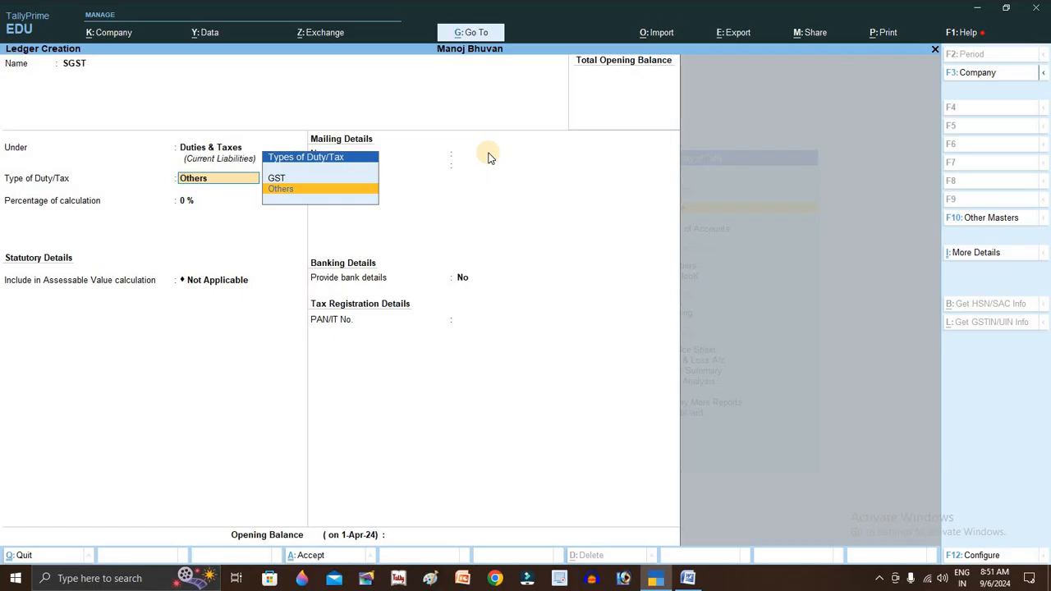
pyautogui.press('Up')
pyautogui.press('Return')
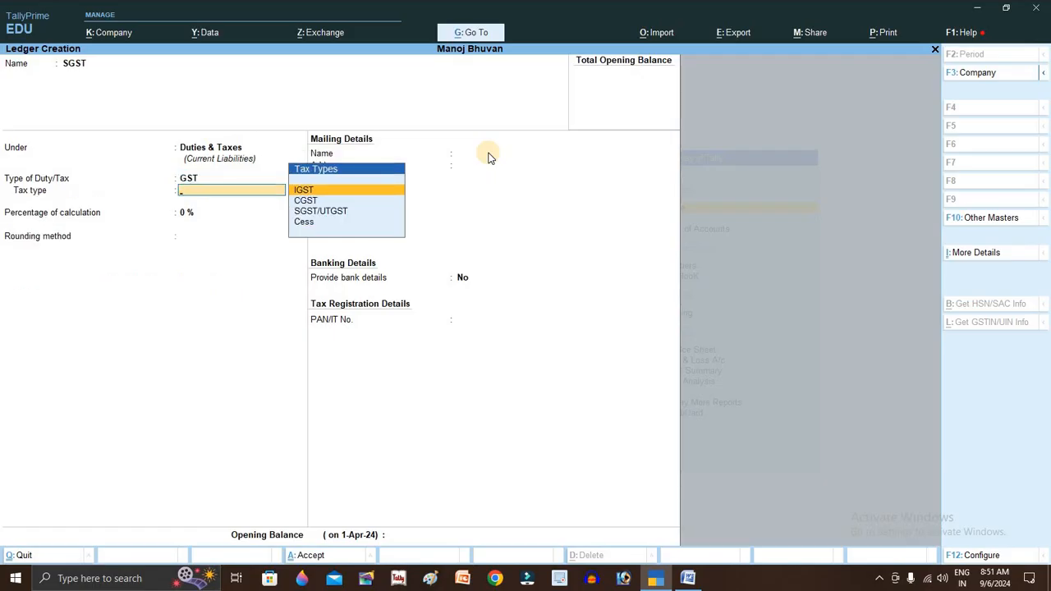
pyautogui.press('Down')
pyautogui.press('Down')
pyautogui.press('Return')
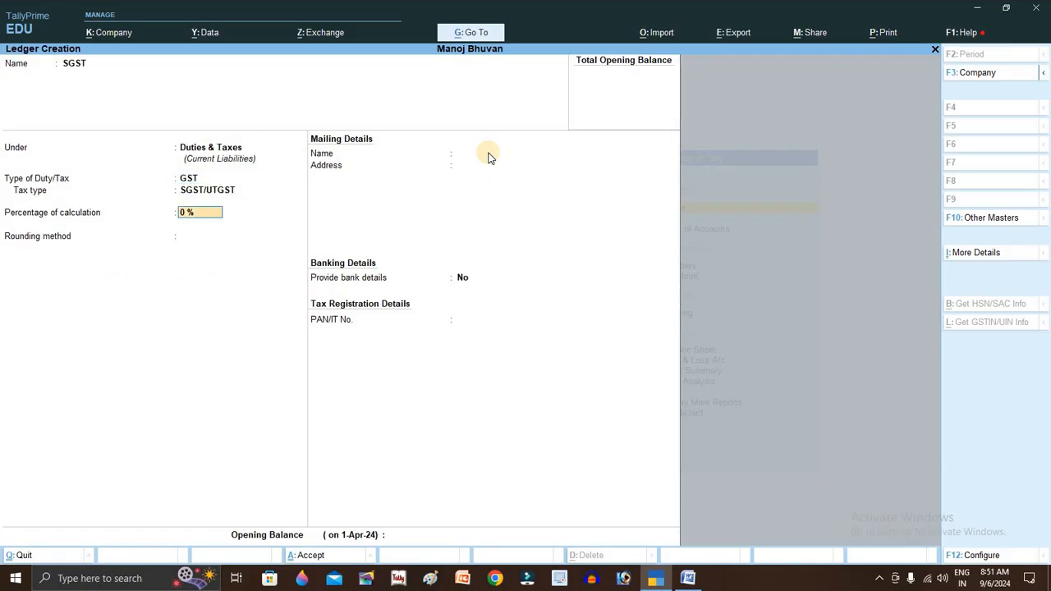
pyautogui.press('Return')
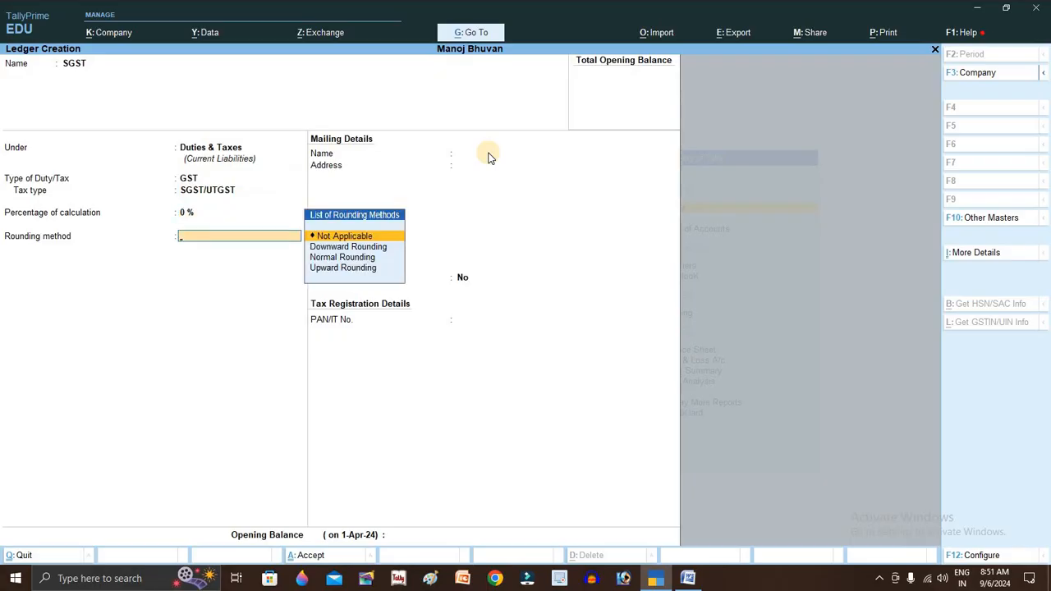
pyautogui.press('Return')
pyautogui.press('Return')
pyautogui.press('Return')
pyautogui.press('Return')
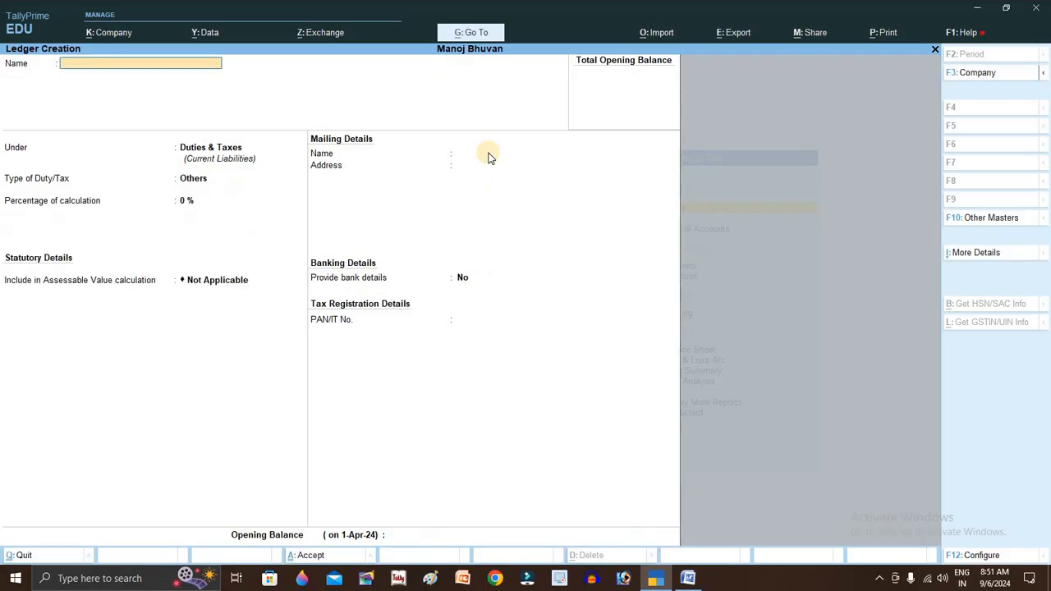
pyautogui.press('Escape')
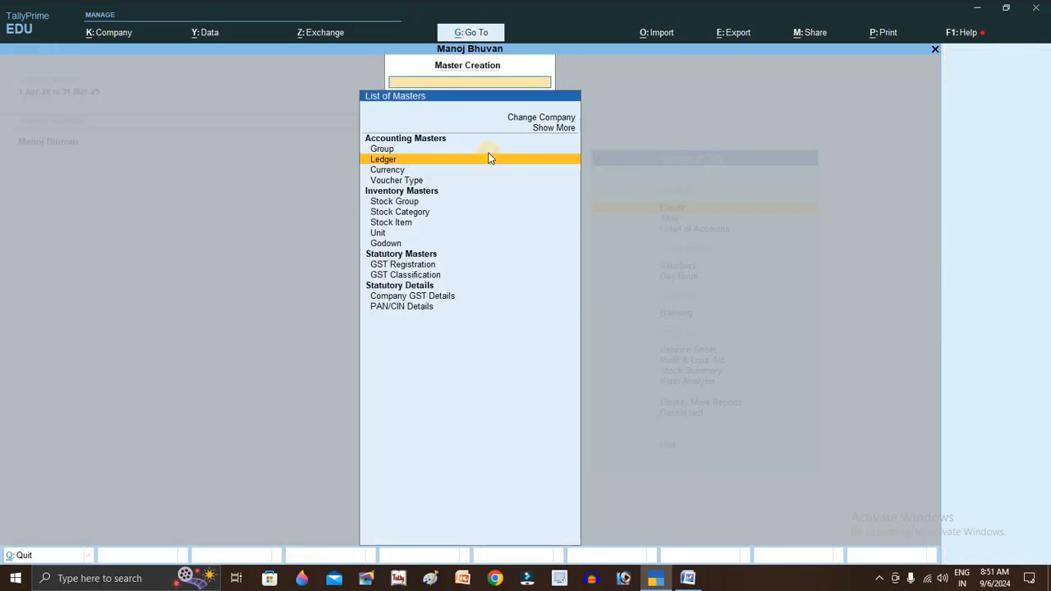
# - Start a new unit with symbol pc and formal name Piece
pyautogui.press('Escape')
pyautogui.press('Return')
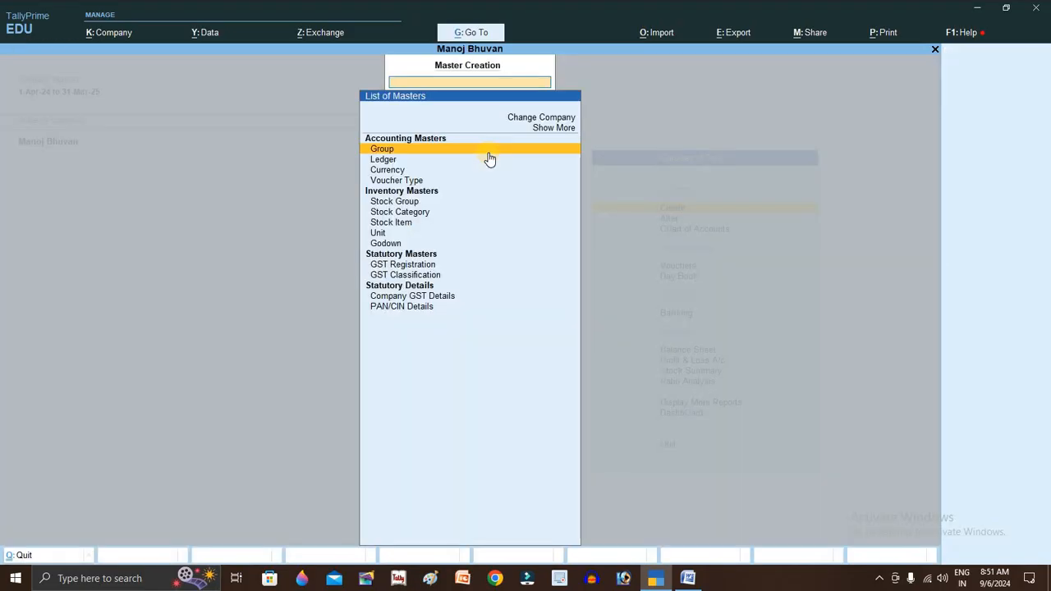
pyautogui.press('Down')
pyautogui.press('Down')
pyautogui.press('Down')
pyautogui.press('Down')
pyautogui.press('Down')
pyautogui.press('Down')
pyautogui.press('Down')
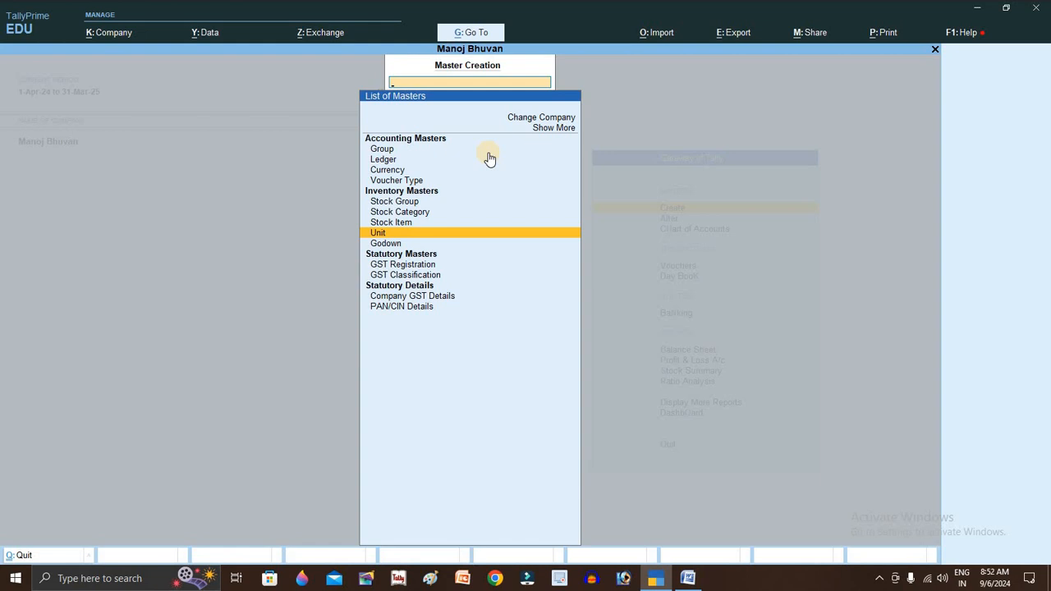
pyautogui.press('Return')
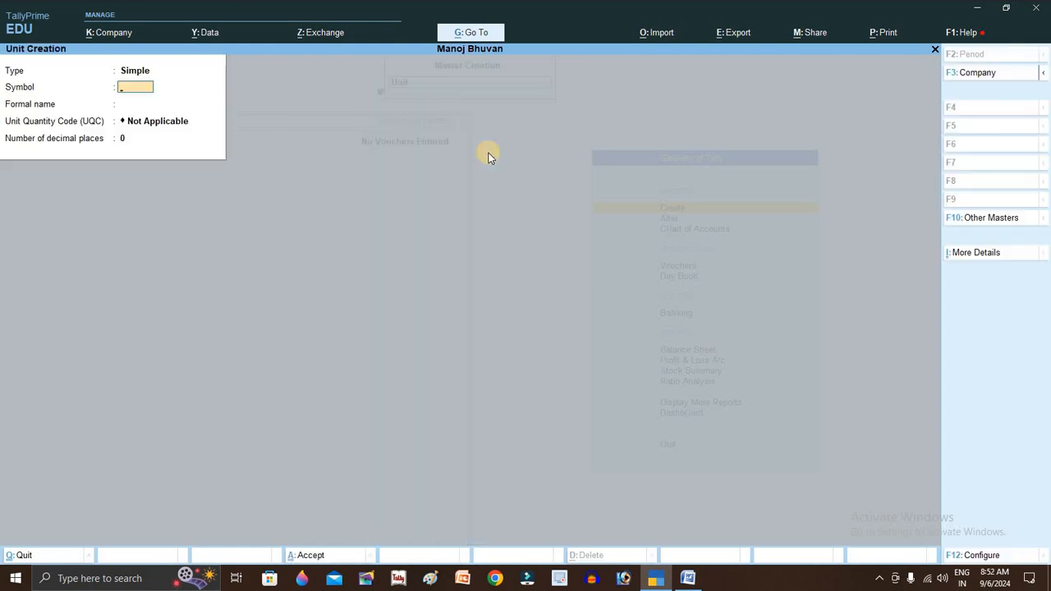
pyautogui.write('pc')
pyautogui.press('Return')
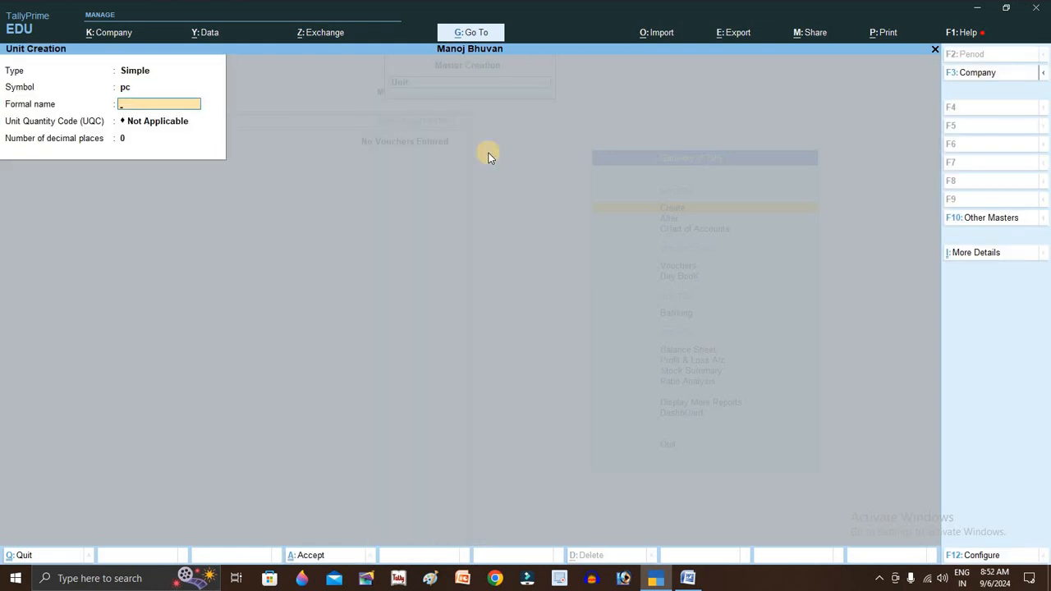
pyautogui.write('Piece')
pyautogui.press('Return')
# - Set the unit's UQC to PCS-PIECES, save it and return to the Gateway of Tally
pyautogui.write('p')
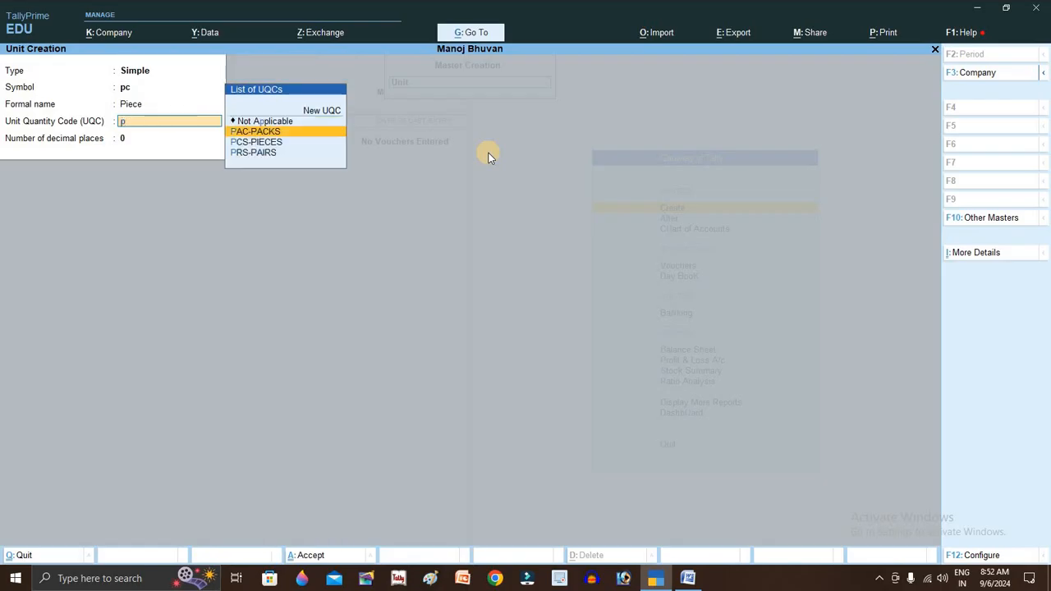
pyautogui.press('Down')
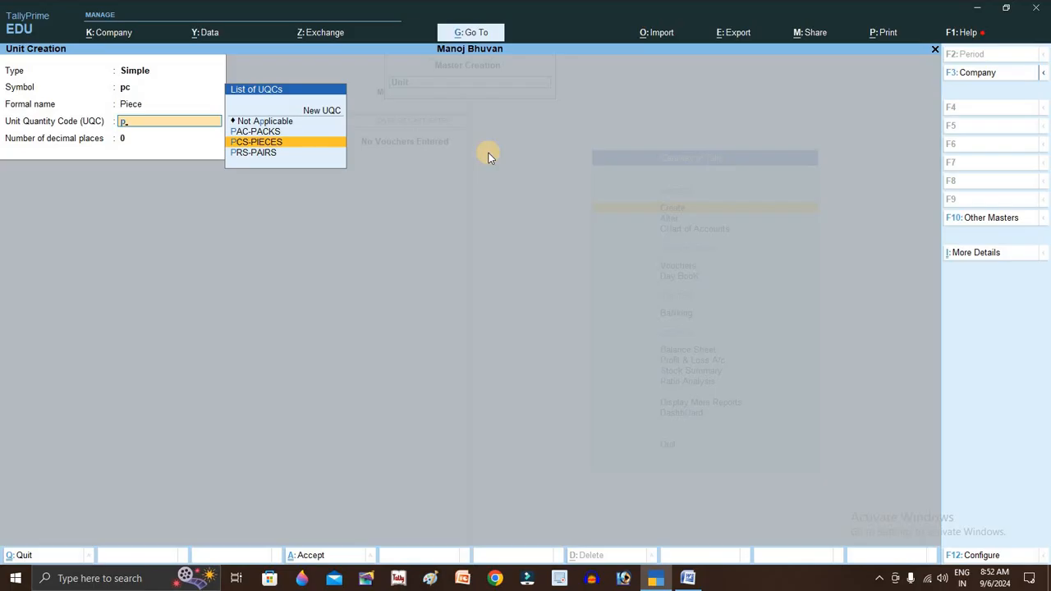
pyautogui.press('Return')
pyautogui.press('Return')
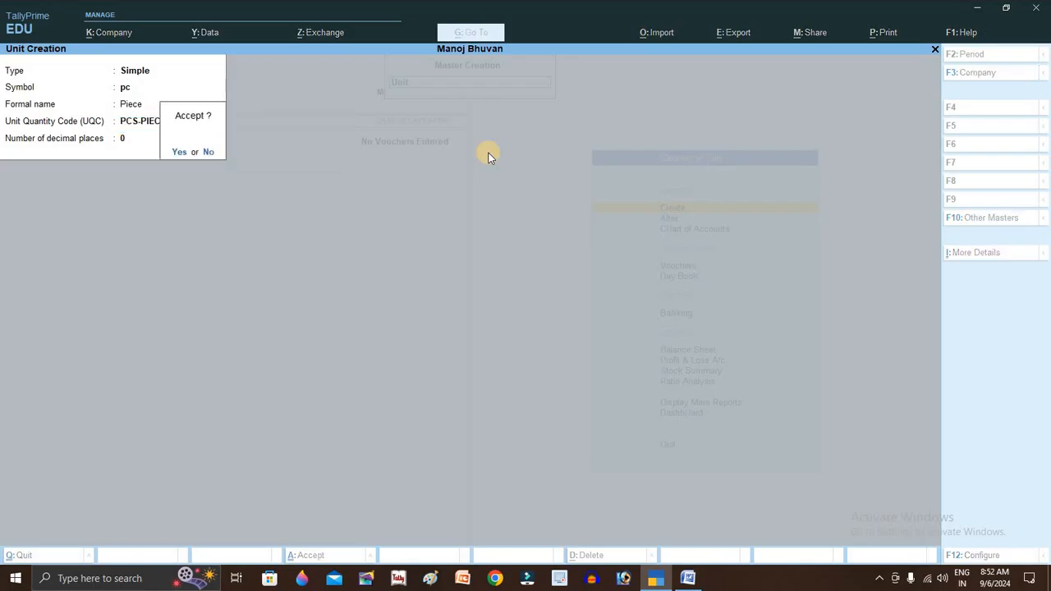
pyautogui.press('Return')
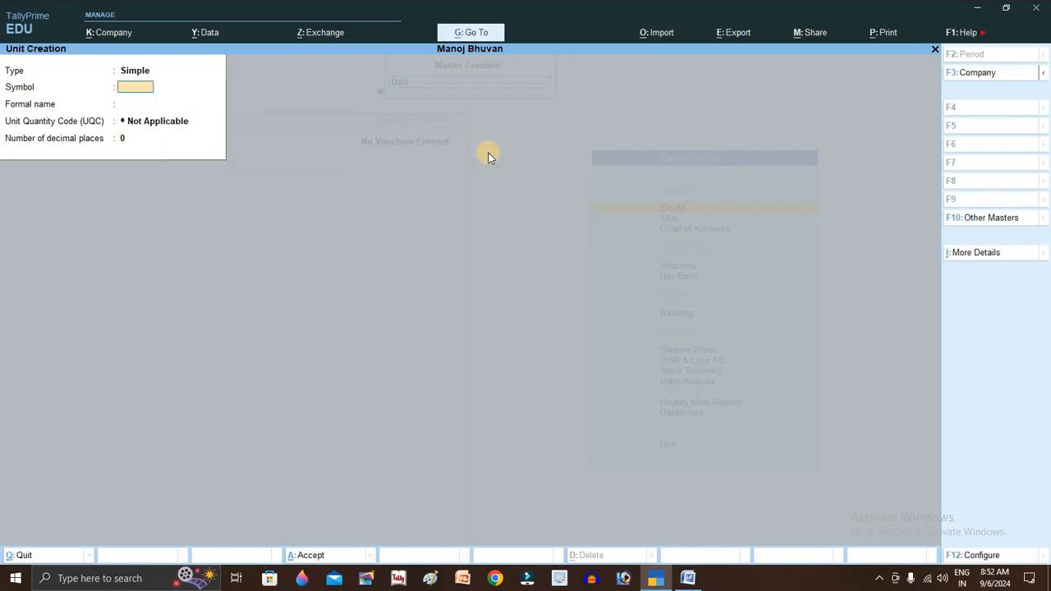
pyautogui.press('Escape')
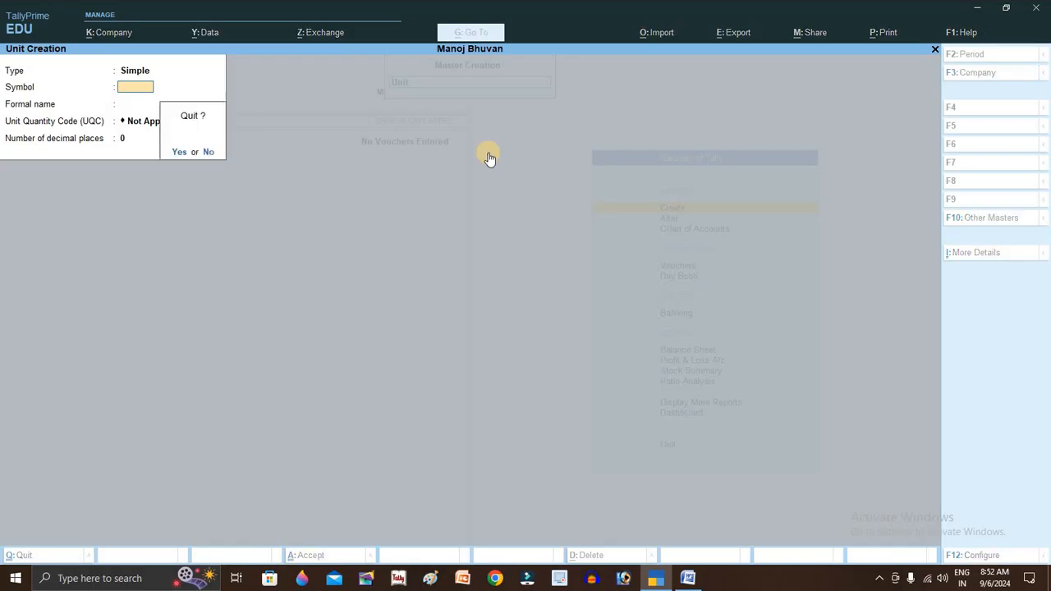
pyautogui.press('Return')
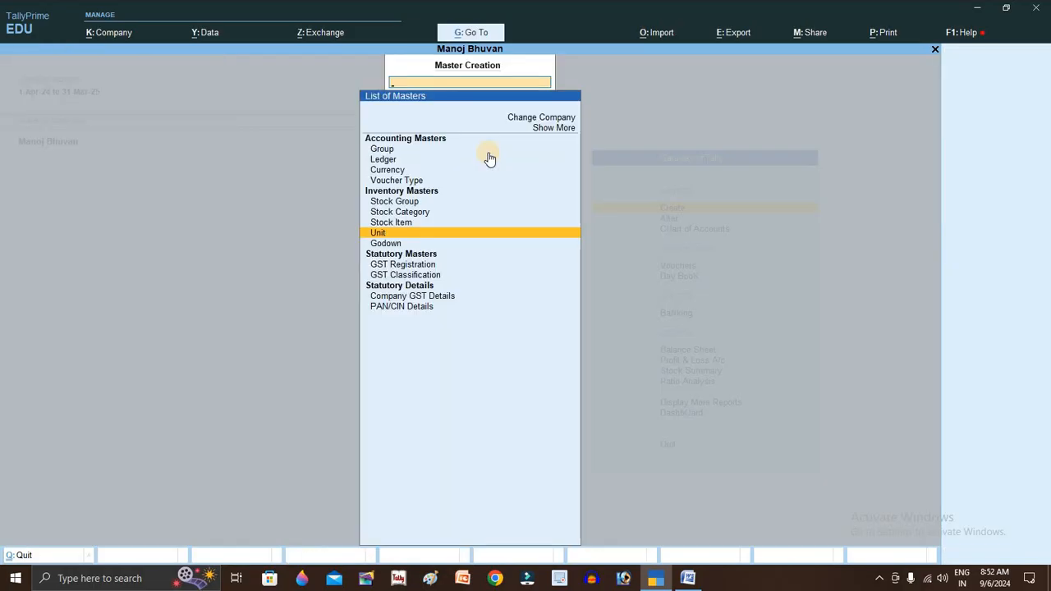
pyautogui.press('Escape')
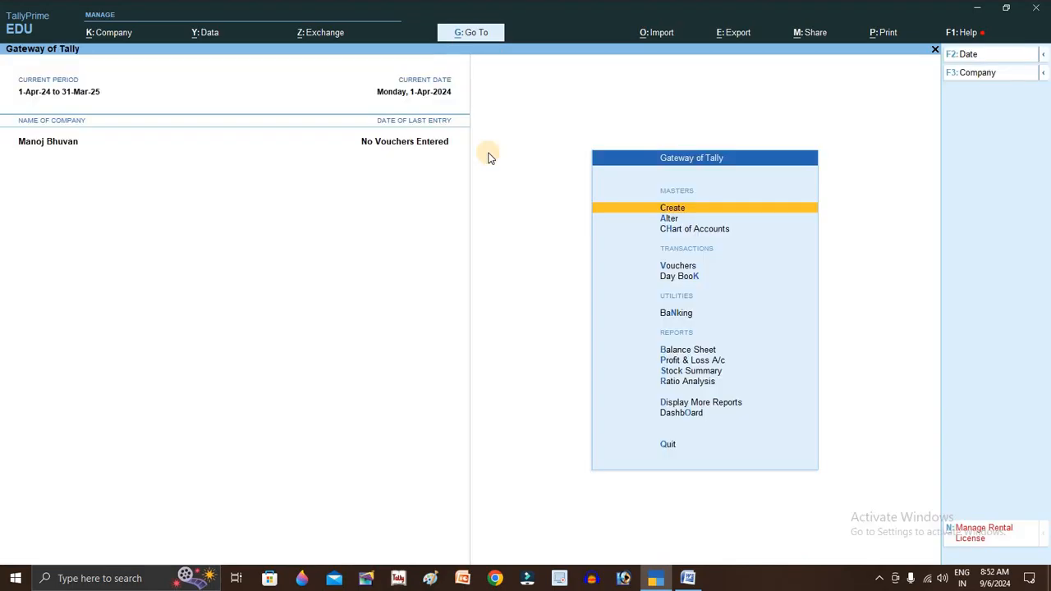
# - Open a new Sales voucher entry from the Gateway of Tally
pyautogui.press('Down')
pyautogui.press('Down')
pyautogui.press('Down')
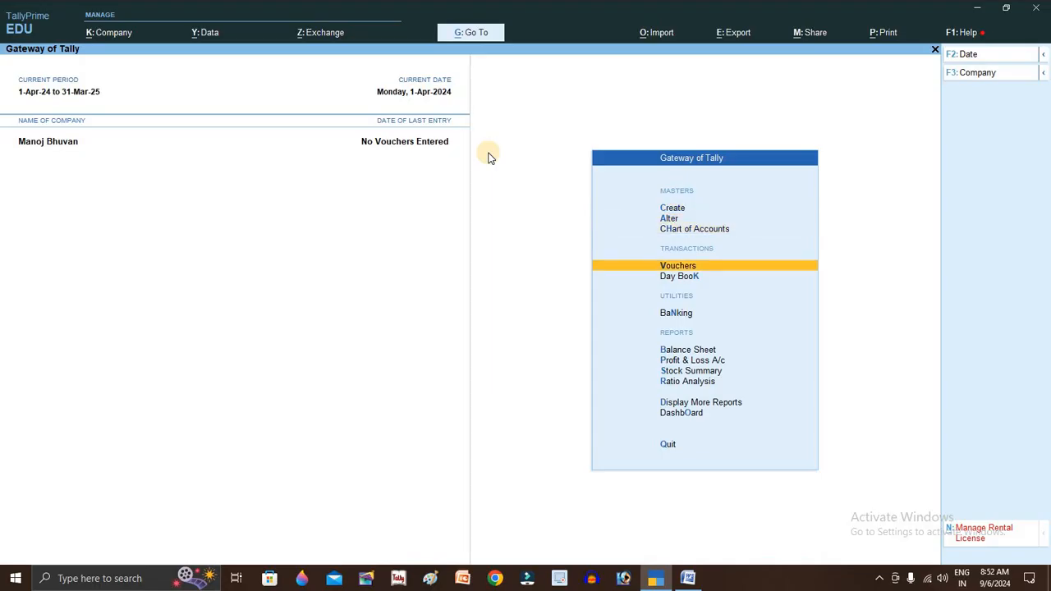
pyautogui.press('Return')
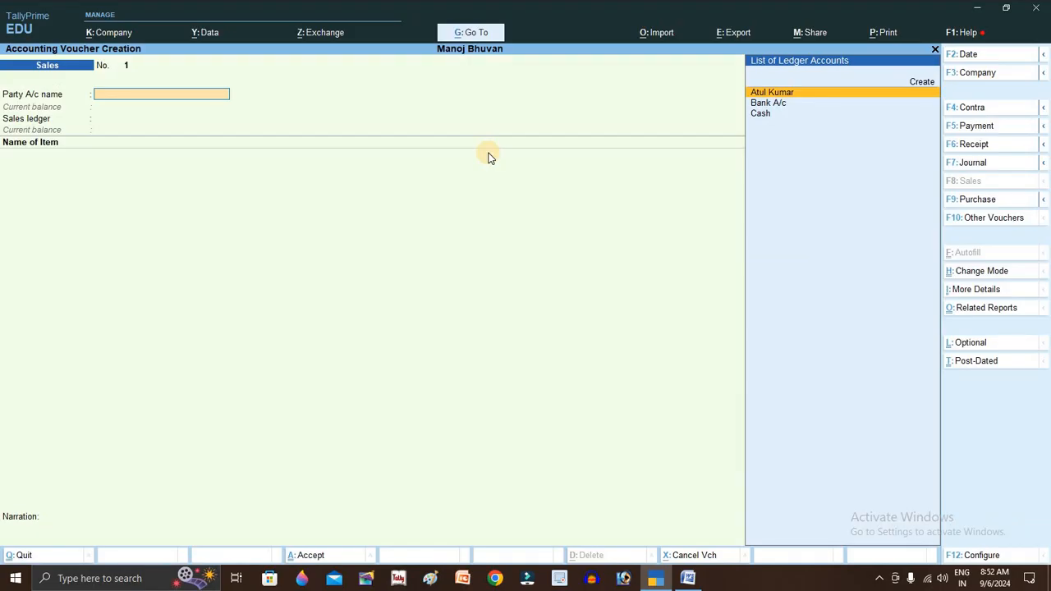
pyautogui.press('F7')
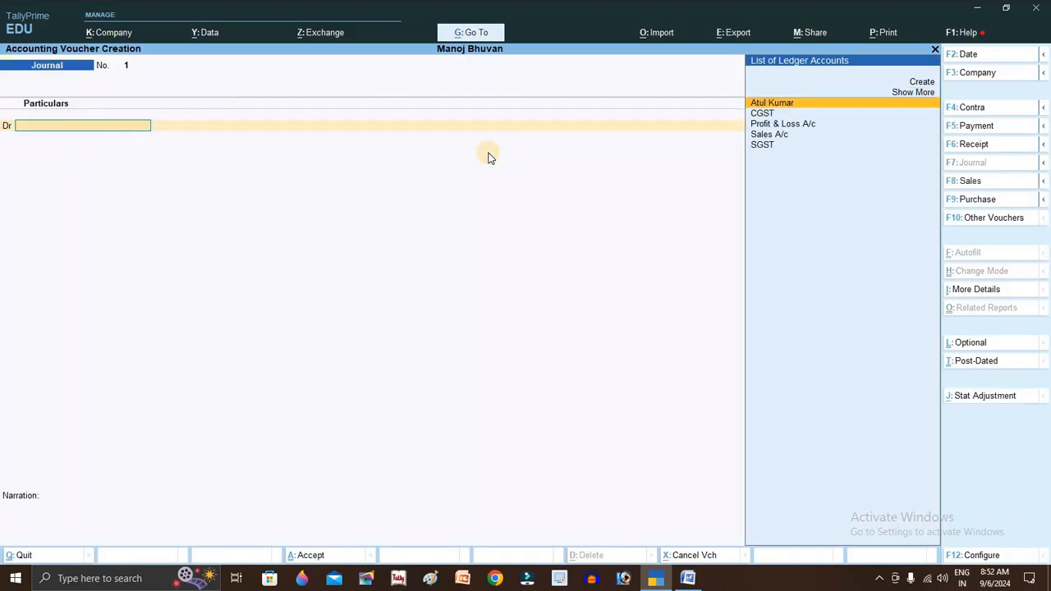
pyautogui.press('F8')
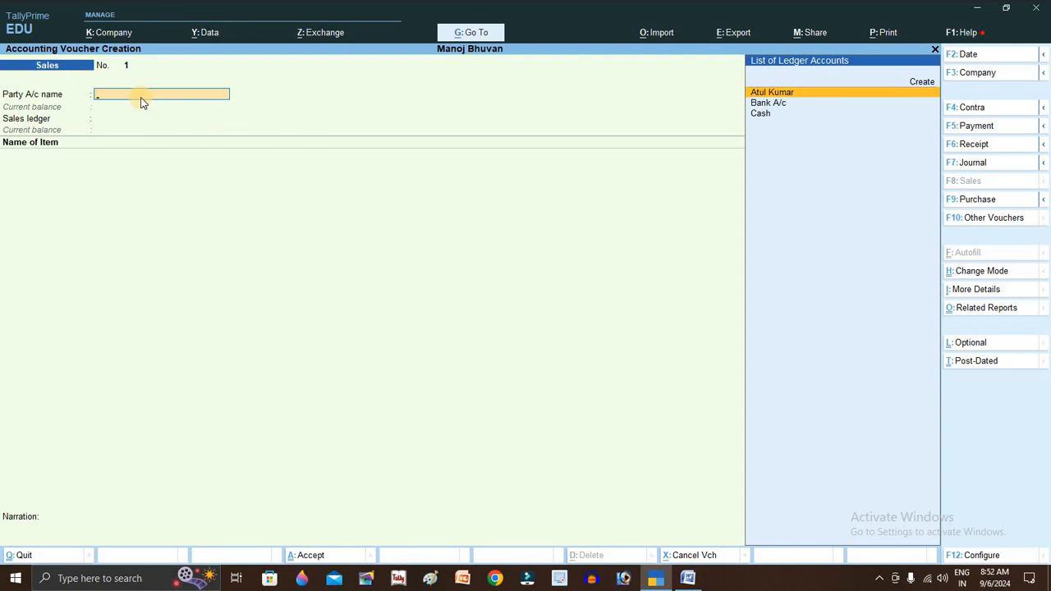
# - Choose the customer as party and Sales A/c as the sales ledger, then open F12 configuration
pyautogui.press('Return')
pyautogui.press('Return')
pyautogui.press('Return')
pyautogui.press('Return')
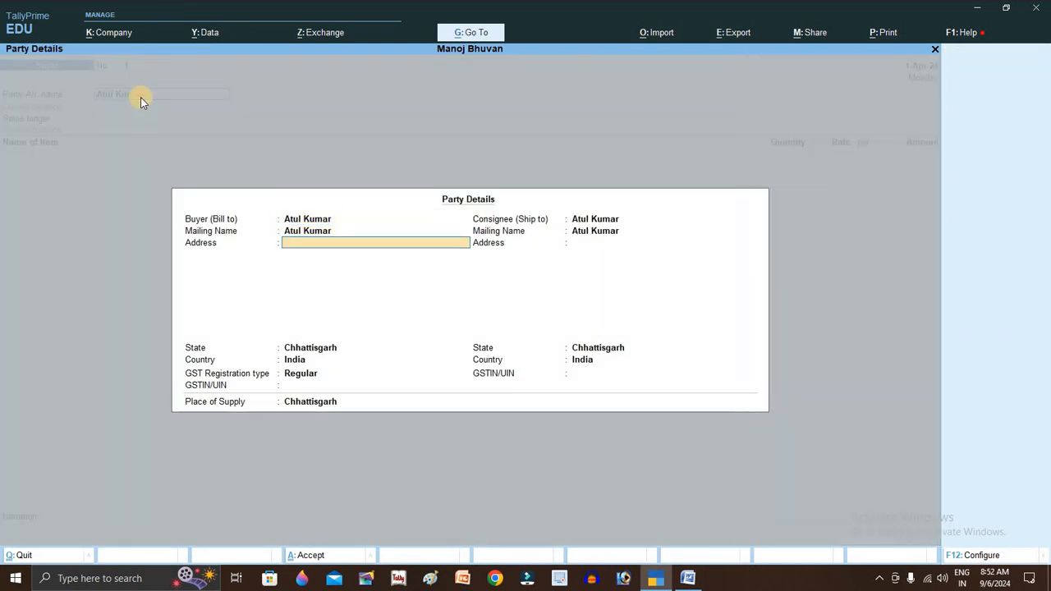
pyautogui.press('Return')
pyautogui.press('Return')
pyautogui.press('Return')
pyautogui.press('Return')
pyautogui.press('Return')
pyautogui.press('Return')
pyautogui.press('Return')
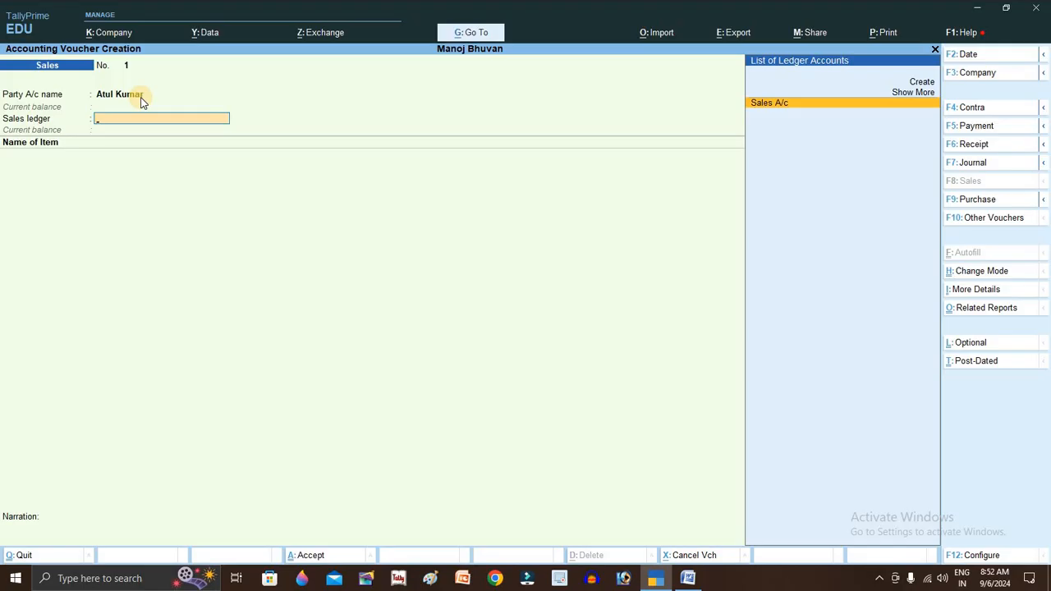
pyautogui.press('Return')
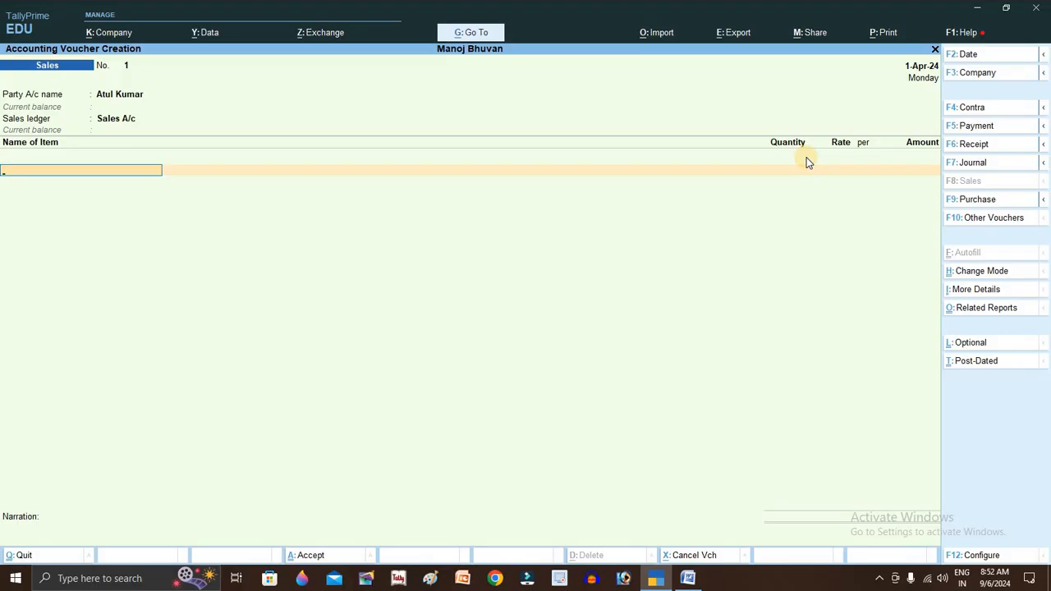
pyautogui.press('F12')
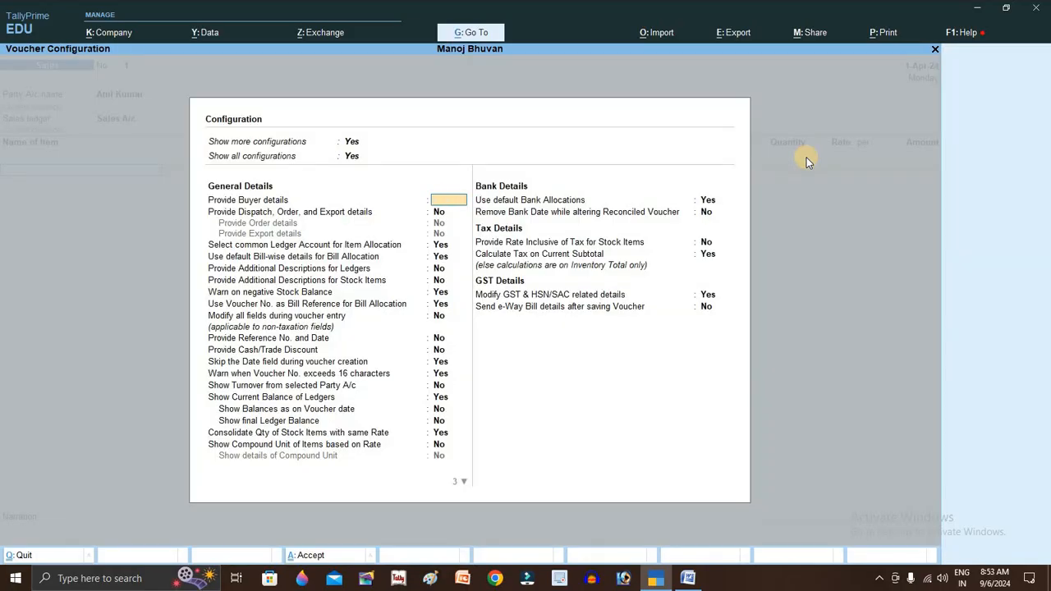
# - In F11 Company Features, set Use Discount column and separate Actual/Billed Quantity to Yes
pyautogui.hotkey('ctrl', 'a')
pyautogui.press('F11')
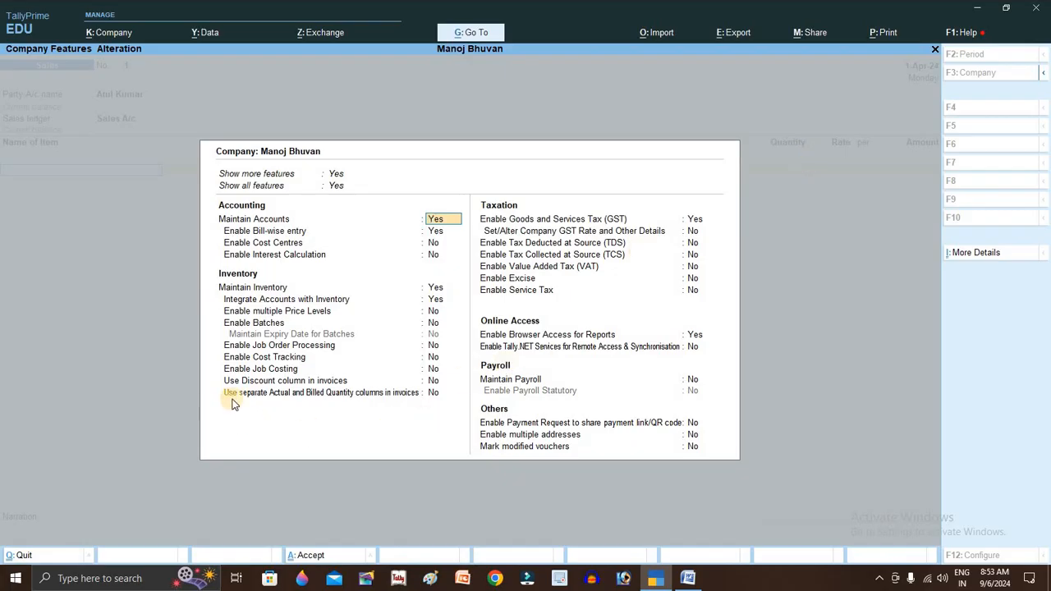
pyautogui.click(281, 395)
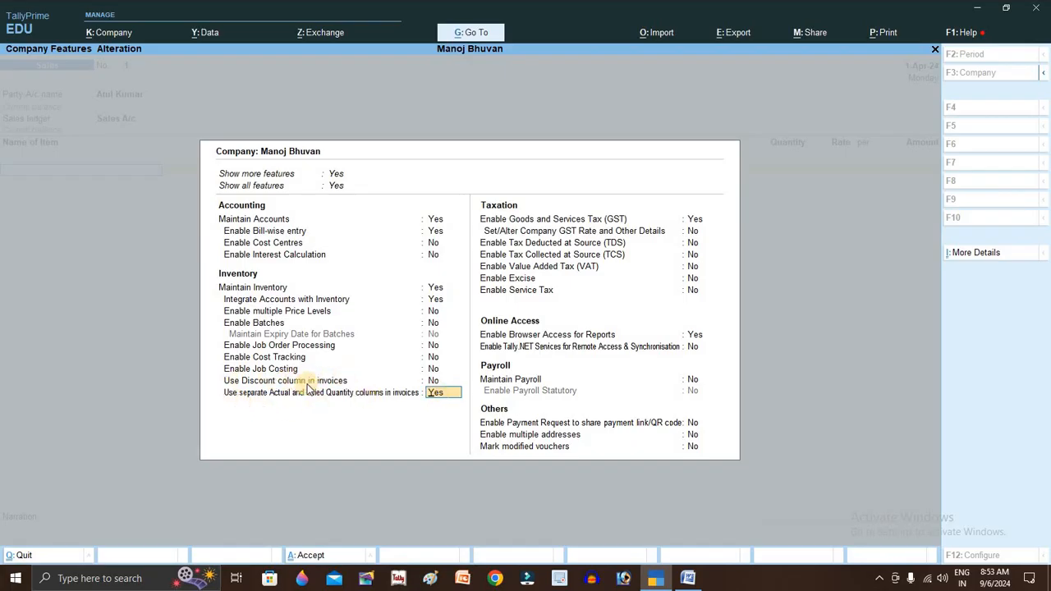
pyautogui.click(434, 380)
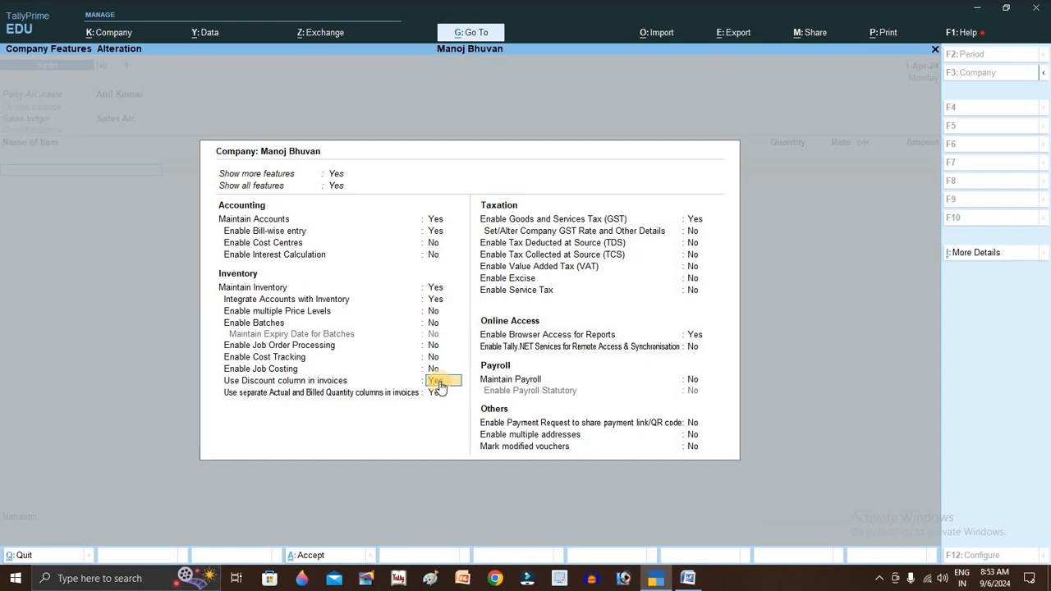
pyautogui.press('Return')
pyautogui.press('Return')
pyautogui.press('Return')
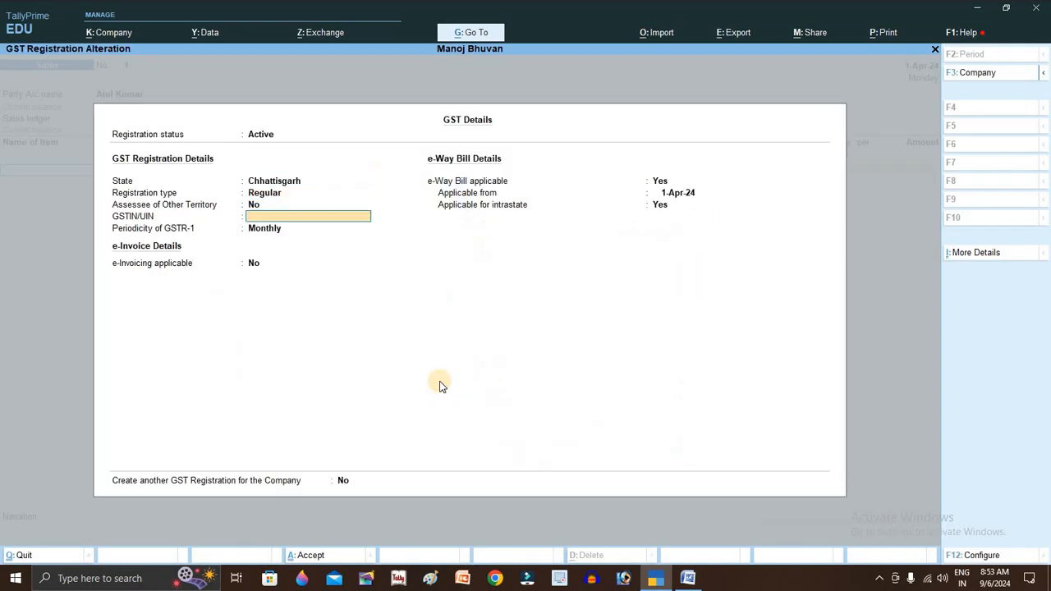
pyautogui.press('Return')
pyautogui.press('Return')
pyautogui.press('Return')
pyautogui.press('Return')
pyautogui.press('Return')
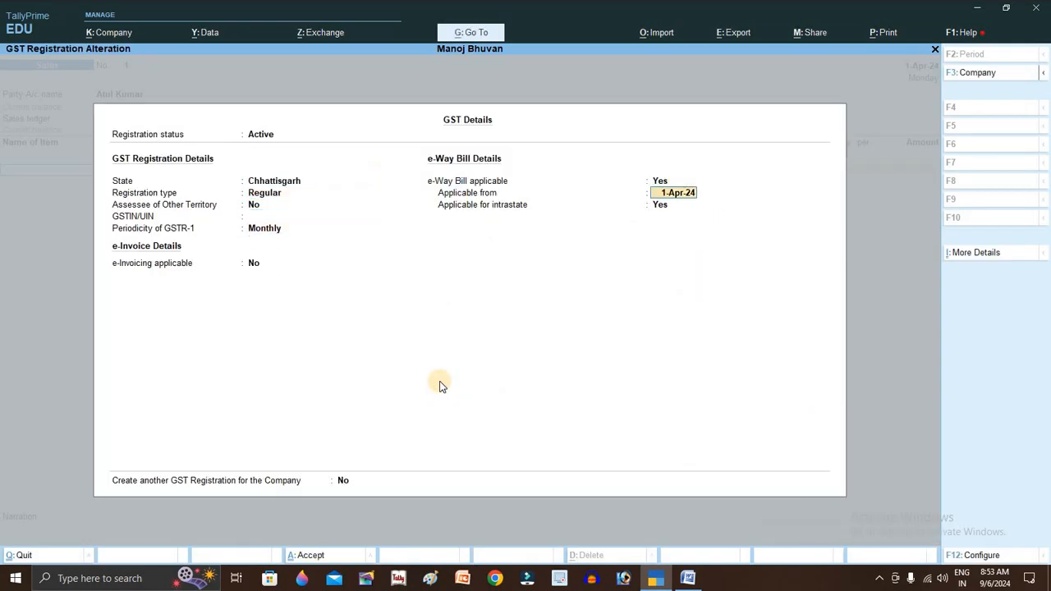
pyautogui.press('Return')
pyautogui.press('Return')
pyautogui.press('Return')
pyautogui.press('Return')
pyautogui.press('Return')
pyautogui.press('Return')
pyautogui.press('Return')
pyautogui.press('Return')
pyautogui.press('Return')
pyautogui.press('Return')
pyautogui.press('Return')
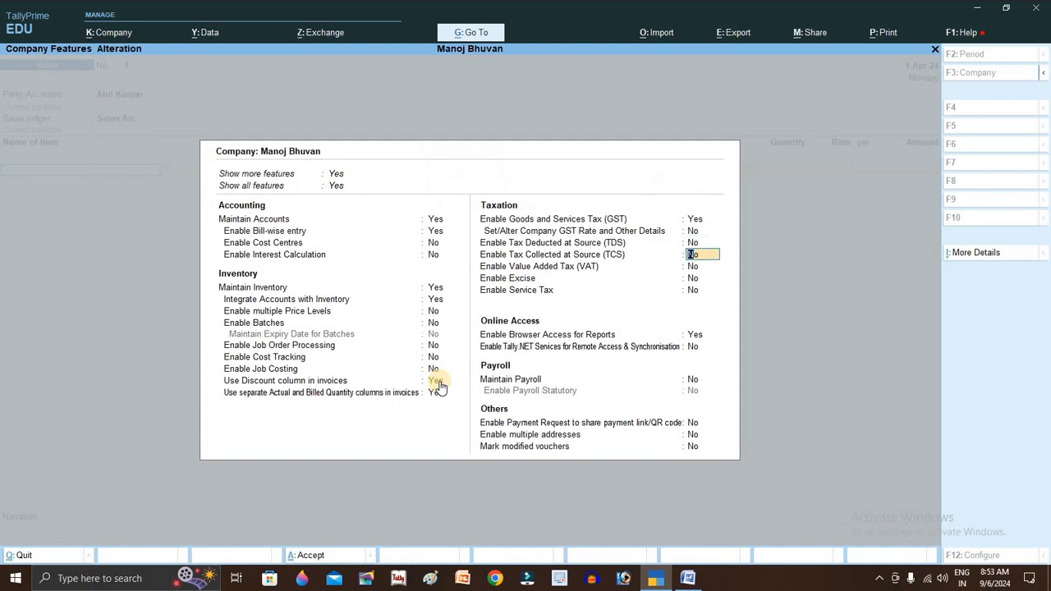
pyautogui.press('Return')
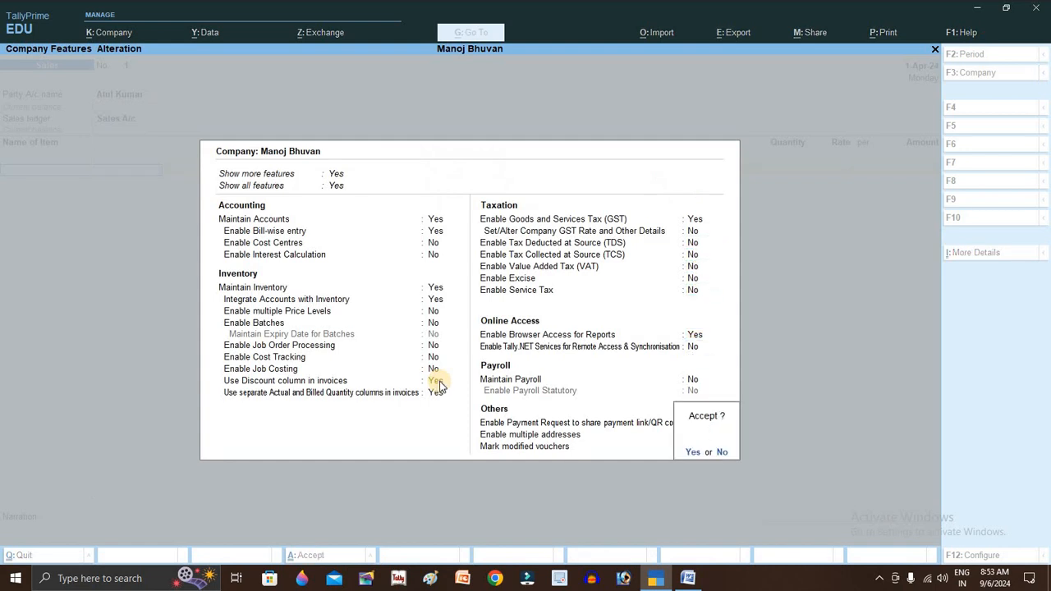
pyautogui.press('Return')
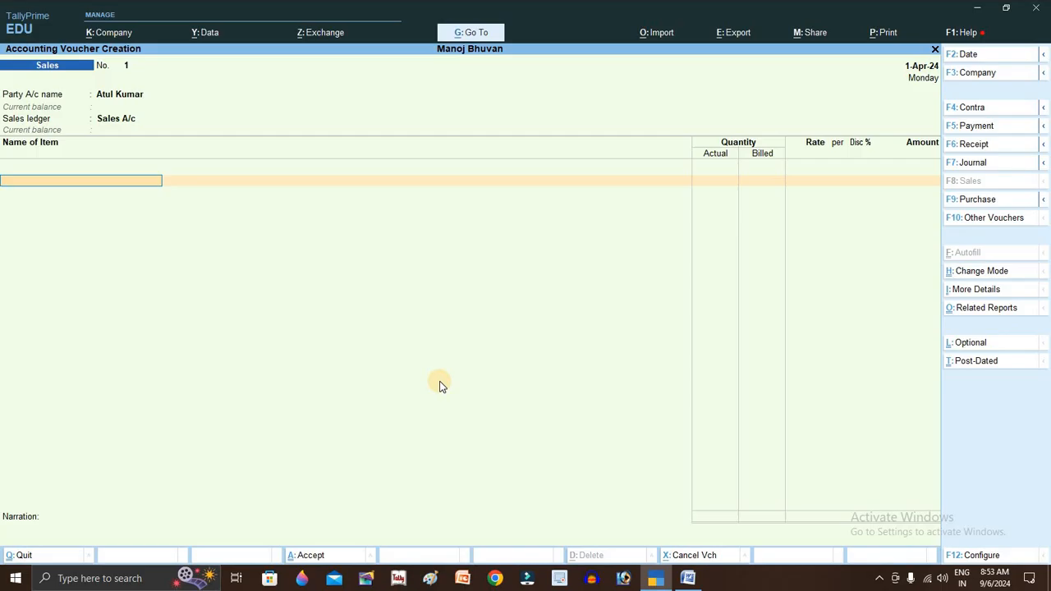
# - Create stock item Water Bottle under General Items with unit pc
pyautogui.press('Up')
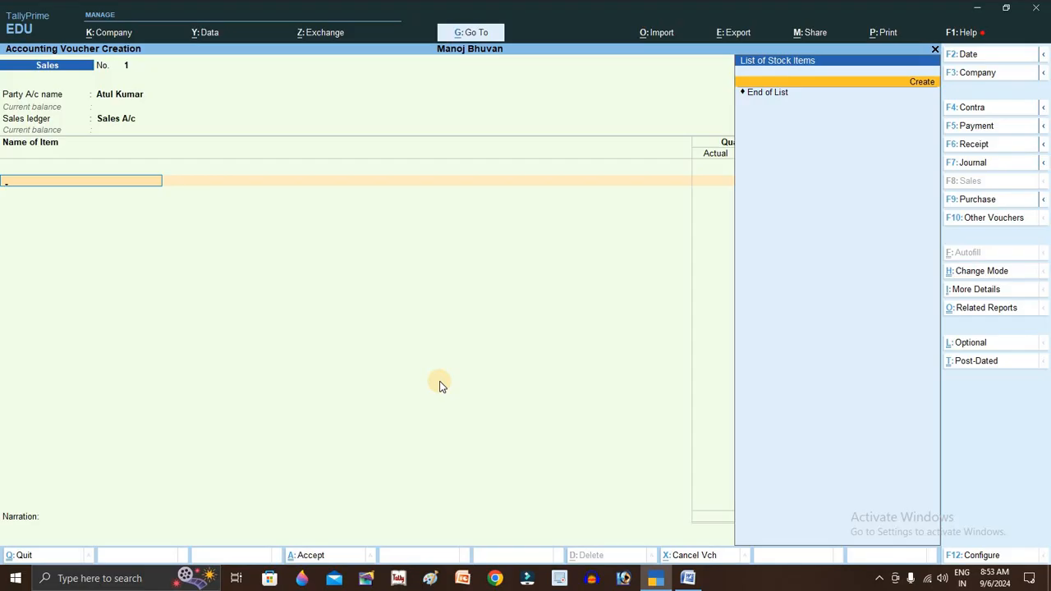
pyautogui.press('Return')
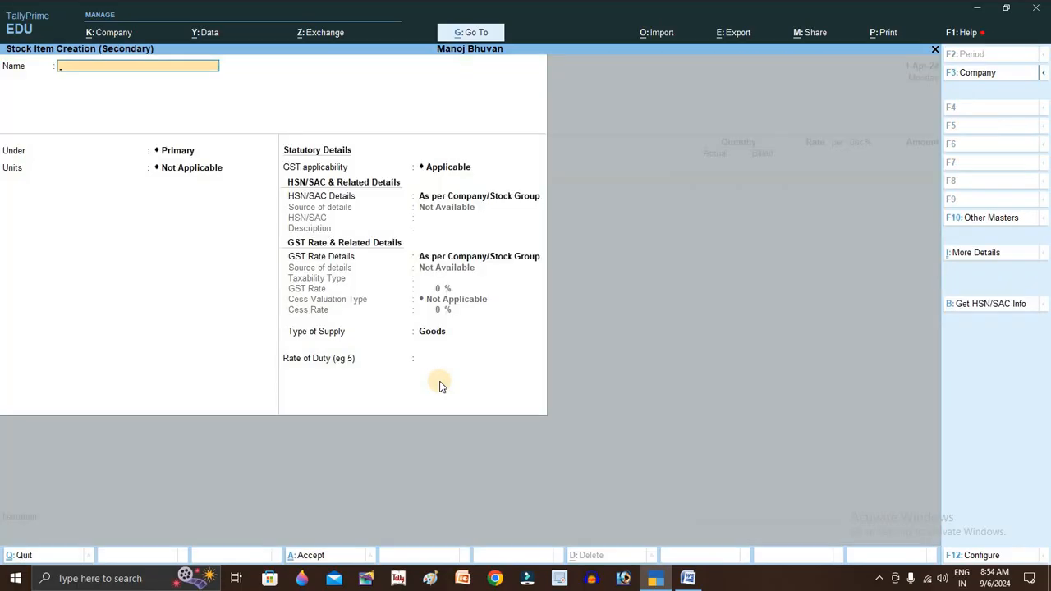
pyautogui.write('ter Bottle')
pyautogui.press('Return')
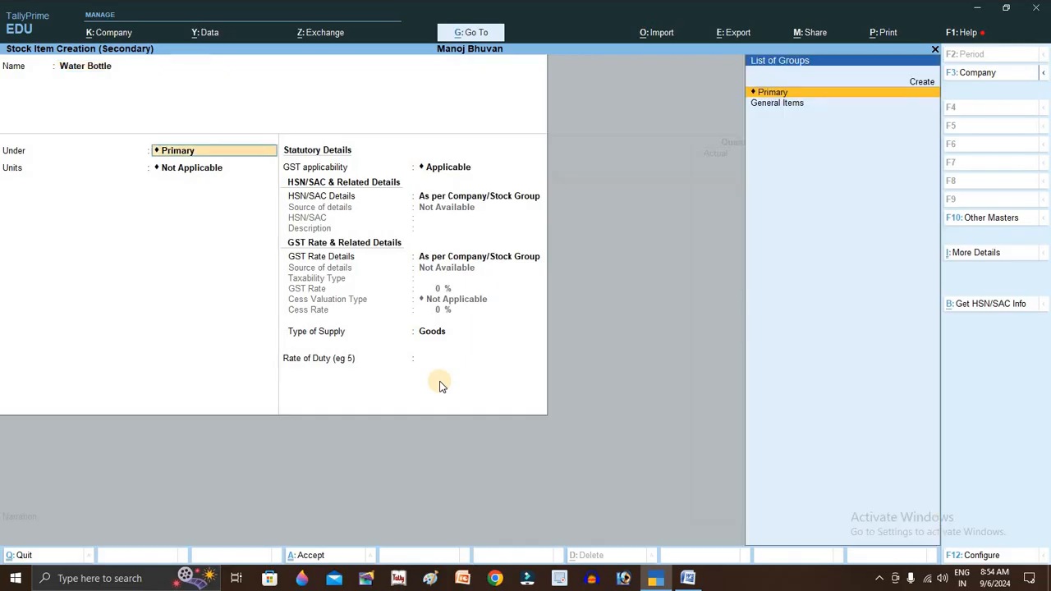
pyautogui.press('Return')
pyautogui.press('BackSpace')
pyautogui.press('Down')
pyautogui.press('Return')
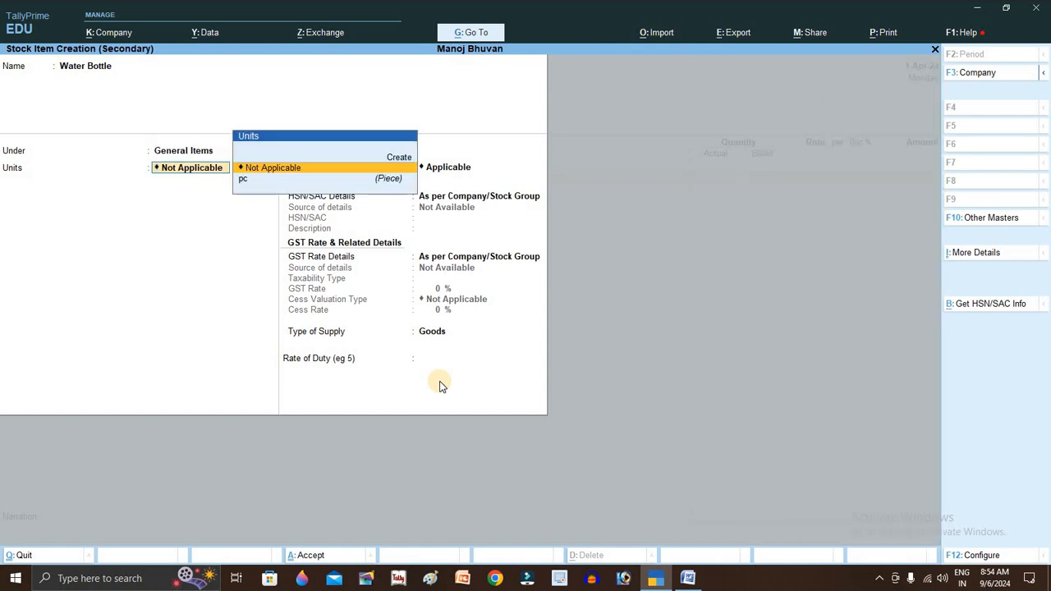
pyautogui.press('Down')
pyautogui.press('Return')
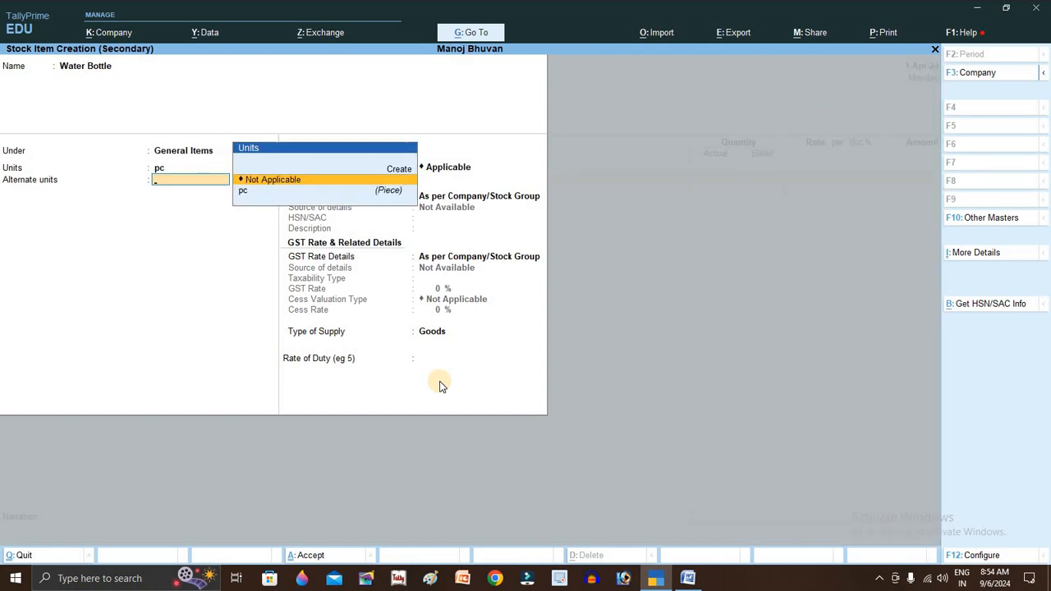
pyautogui.press('Return')
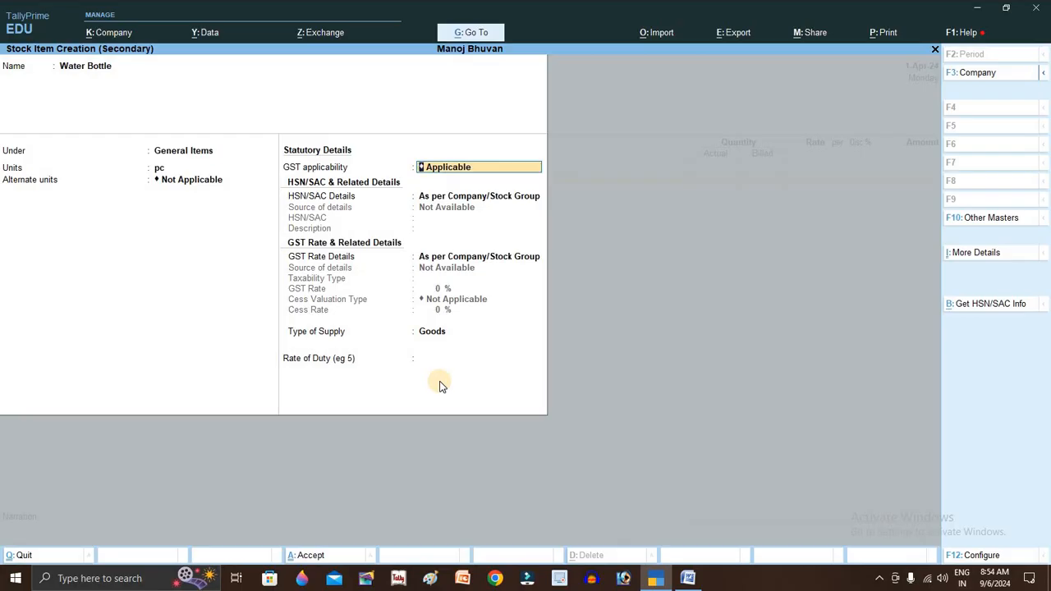
# - Set Use Alternate Units to No in the stock item configuration
pyautogui.press('F12')
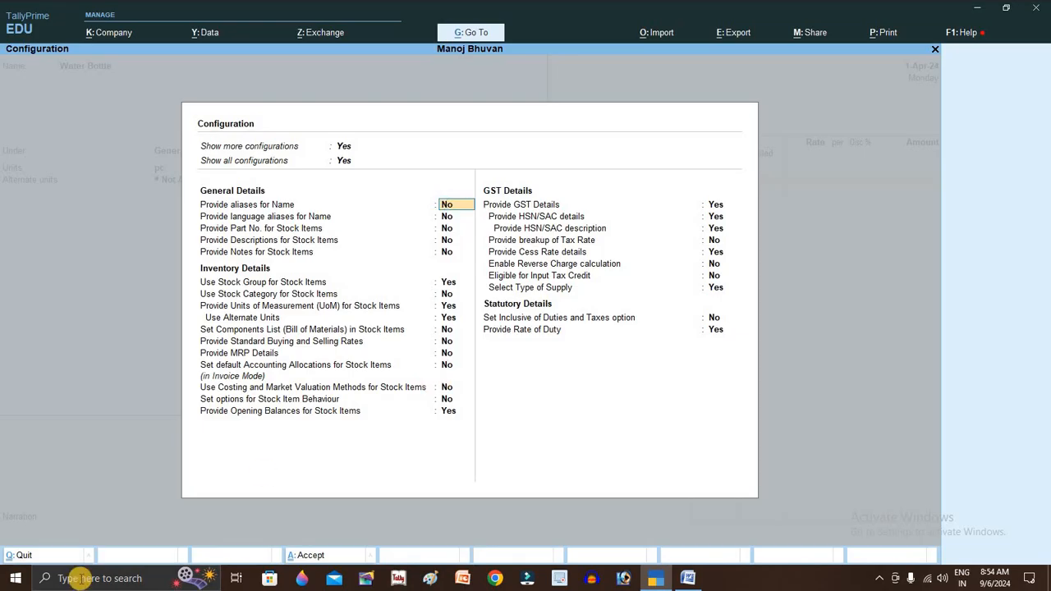
pyautogui.click(447, 319)
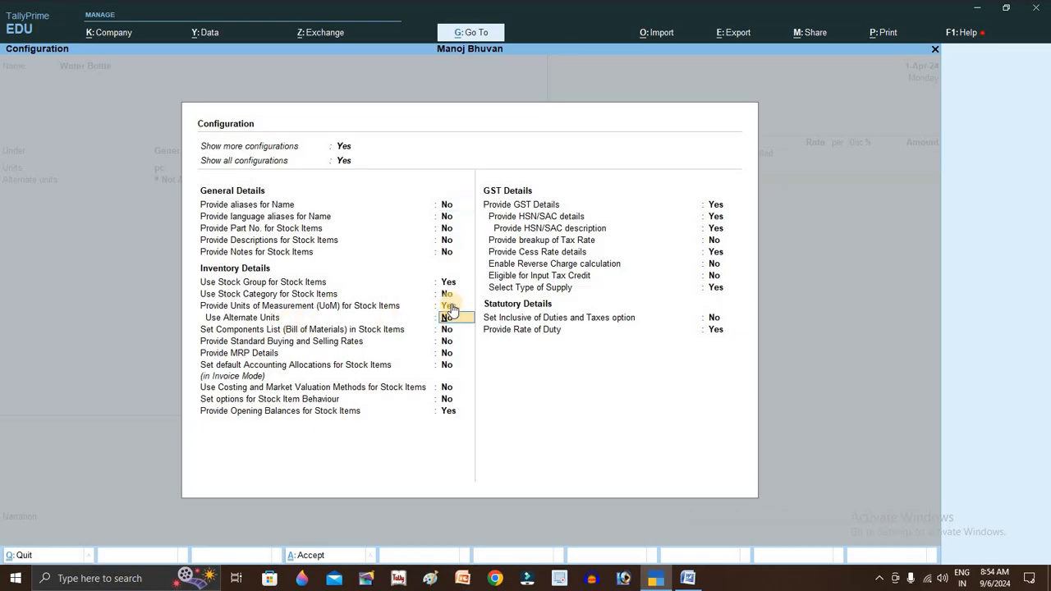
pyautogui.hotkey('ctrl', 'a')
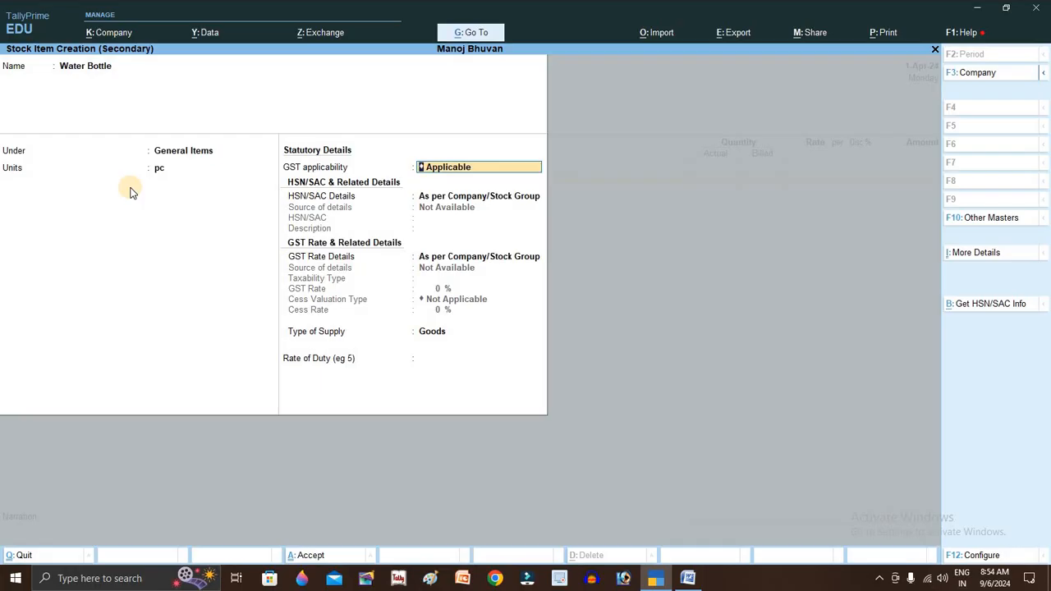
# - Specify Water Bottle's GST rate details here: Taxable at 5%, Goods supply
pyautogui.press('Return')
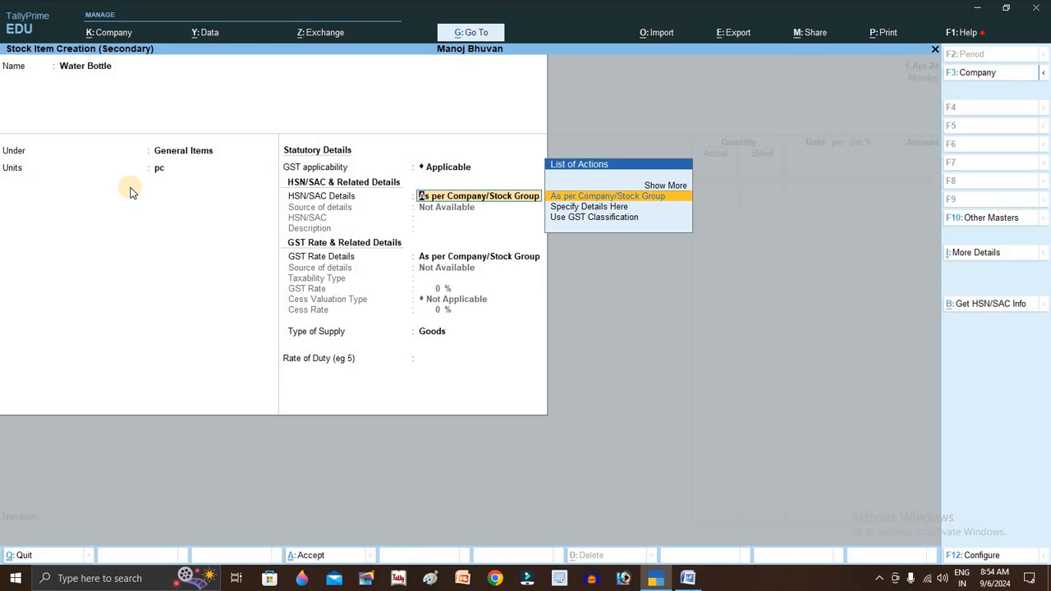
pyautogui.press('Return')
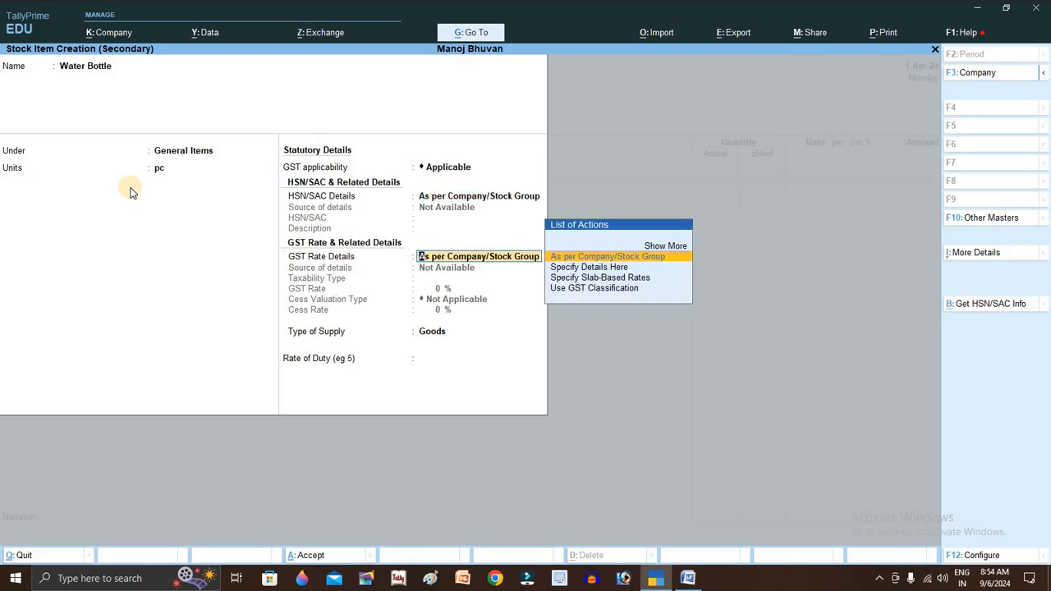
pyautogui.press('Down')
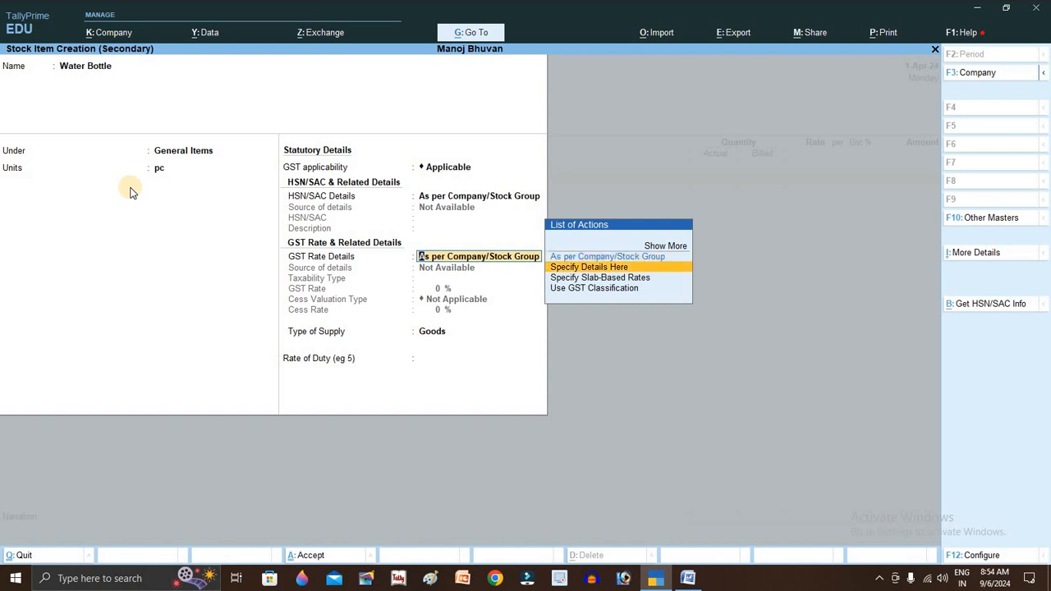
pyautogui.press('Return')
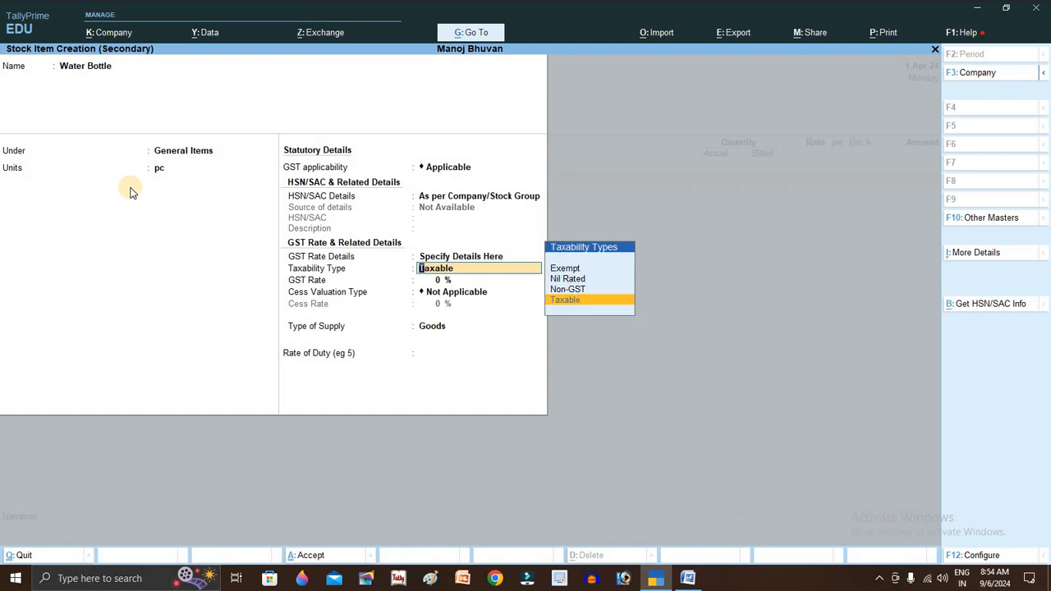
pyautogui.press('Return')
pyautogui.write('5')
pyautogui.press('Return')
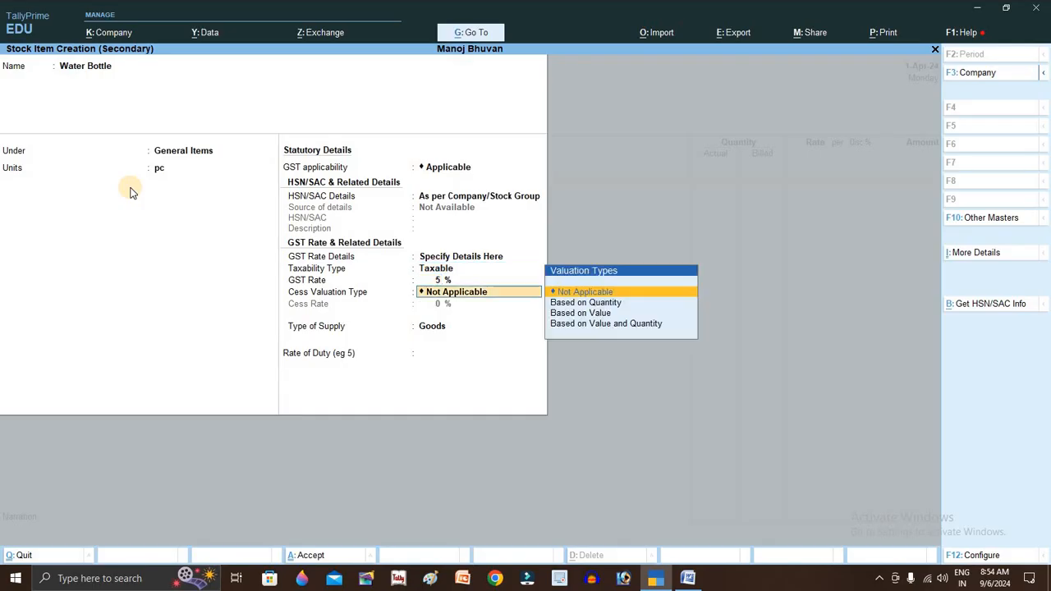
pyautogui.press('Return')
pyautogui.press('Return')
pyautogui.press('Return')
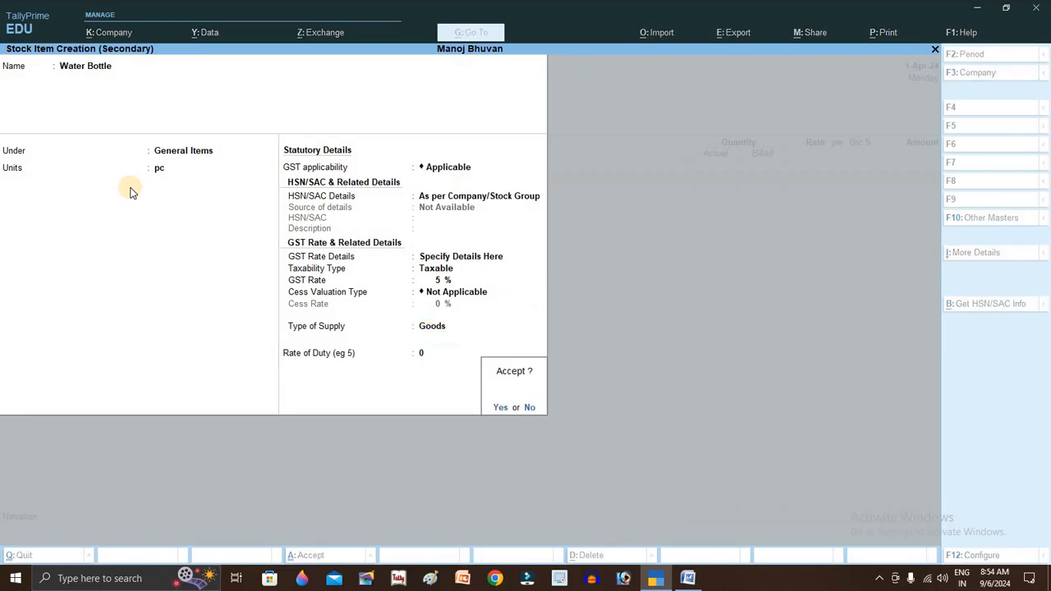
pyautogui.press('Return')
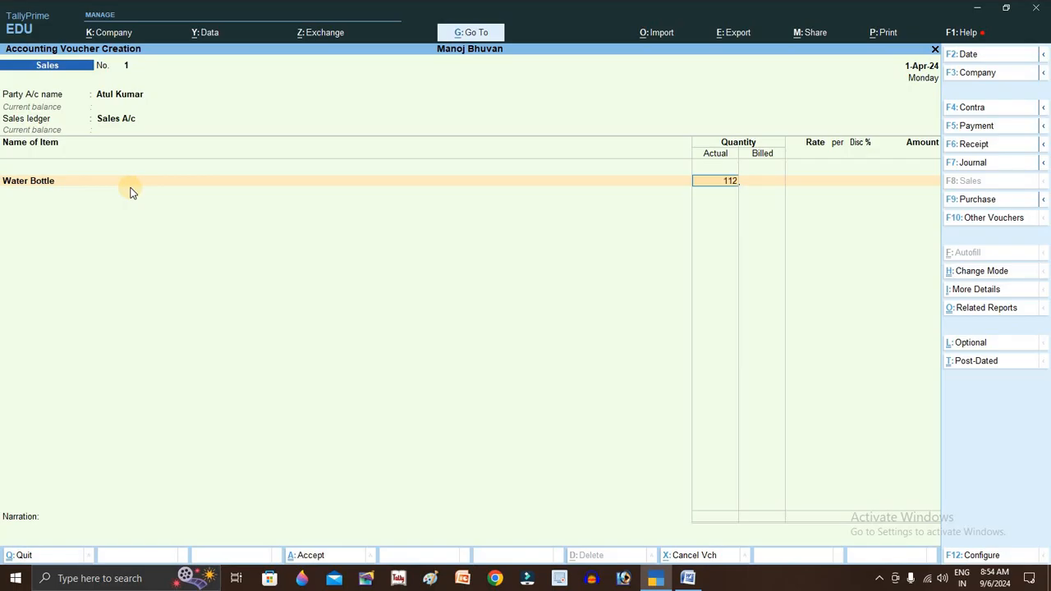
# - Enter Water Bottle as 112 pc actual, 111 billed at 25.00, amounting to 2,775.00
pyautogui.press('Return')
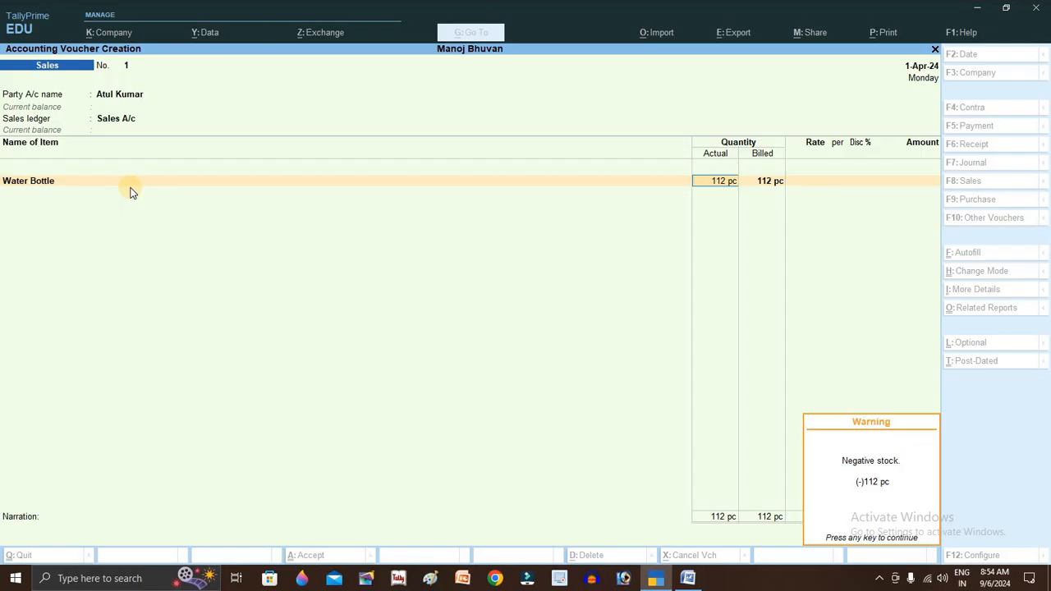
pyautogui.press('Return')
pyautogui.write('11')
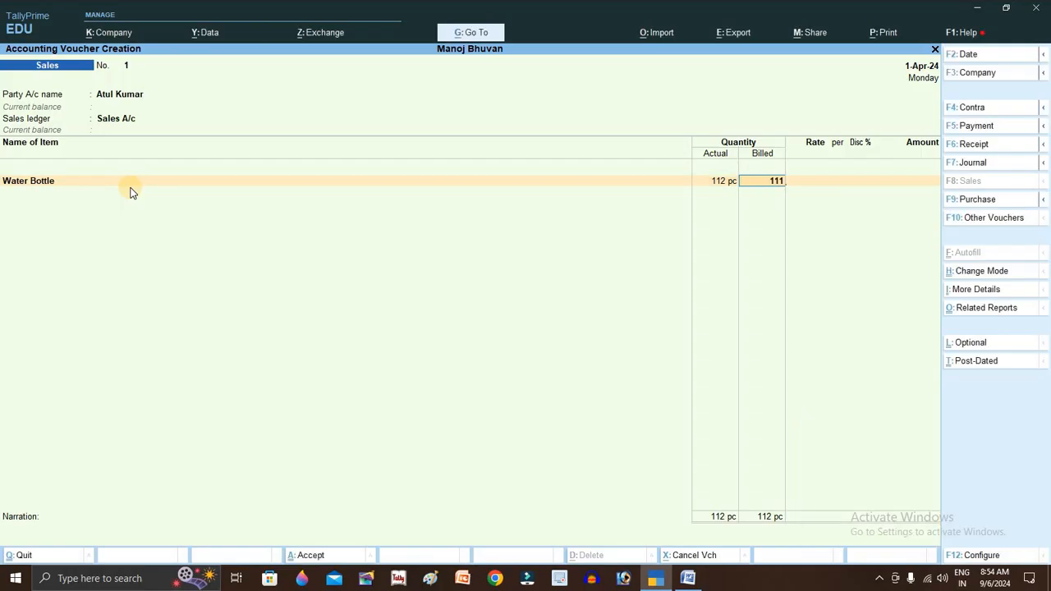
pyautogui.write('1')
pyautogui.press('Return')
pyautogui.press('Return')
pyautogui.write('25')
pyautogui.press('Return')
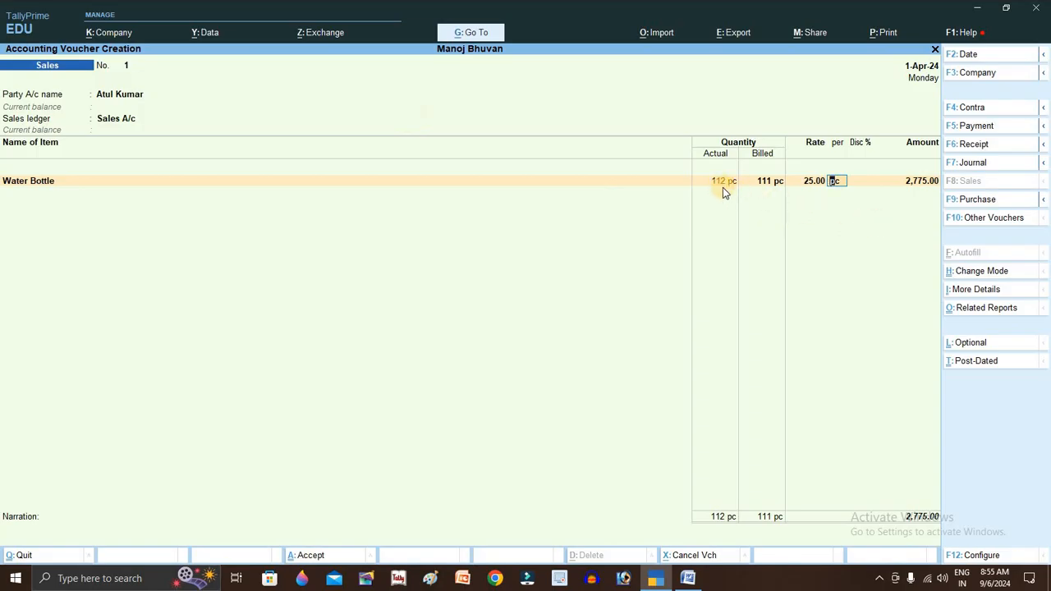
pyautogui.press('Return')
pyautogui.press('Return')
pyautogui.press('Return')
pyautogui.press('Return')
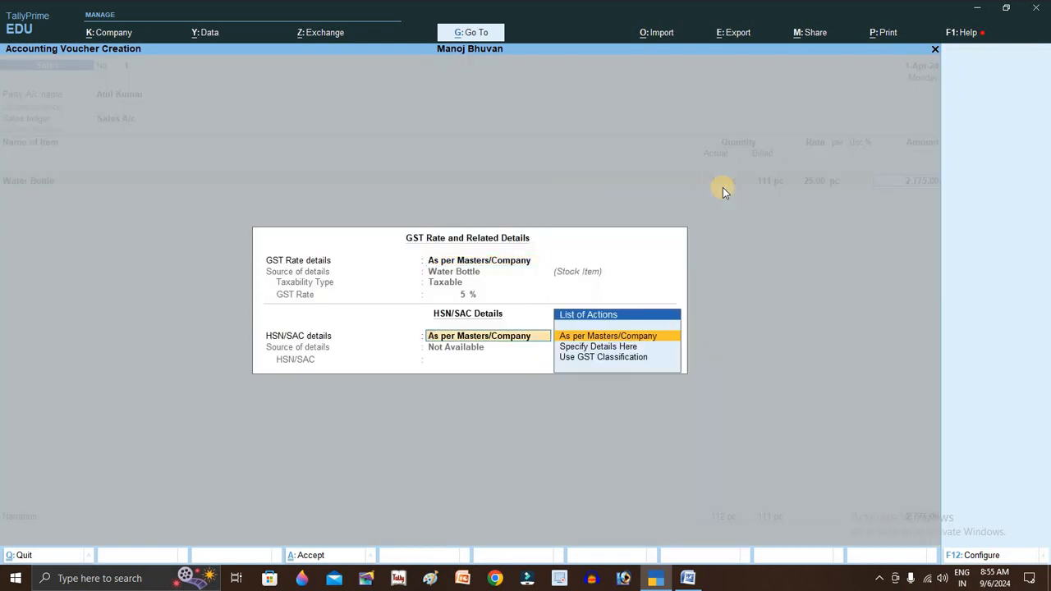
pyautogui.press('Return')
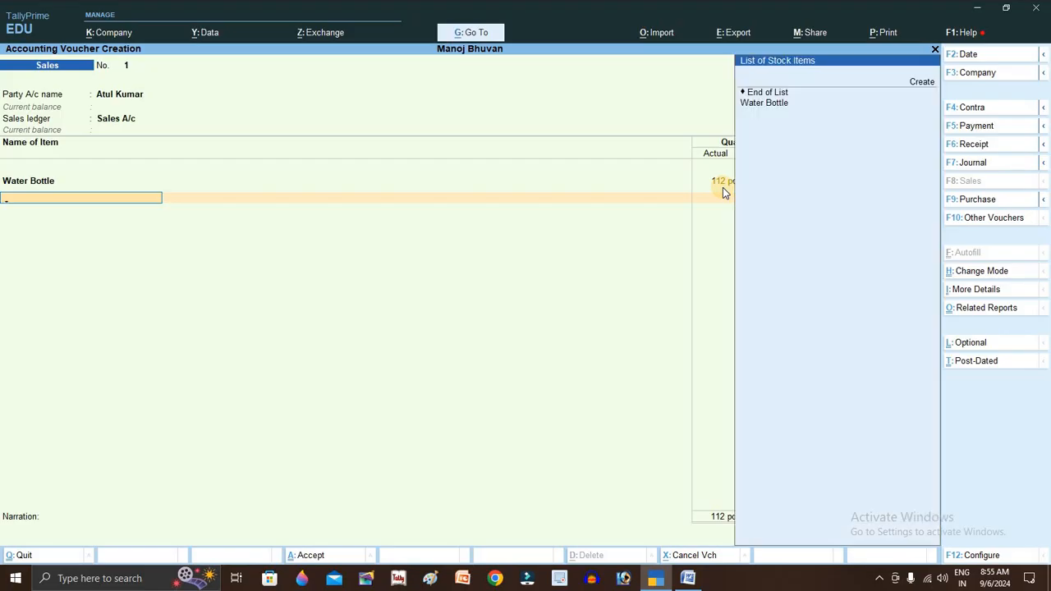
# - Create stock item Mobile Stand under General Items with unit pc
pyautogui.press('Up')
pyautogui.press('Up')
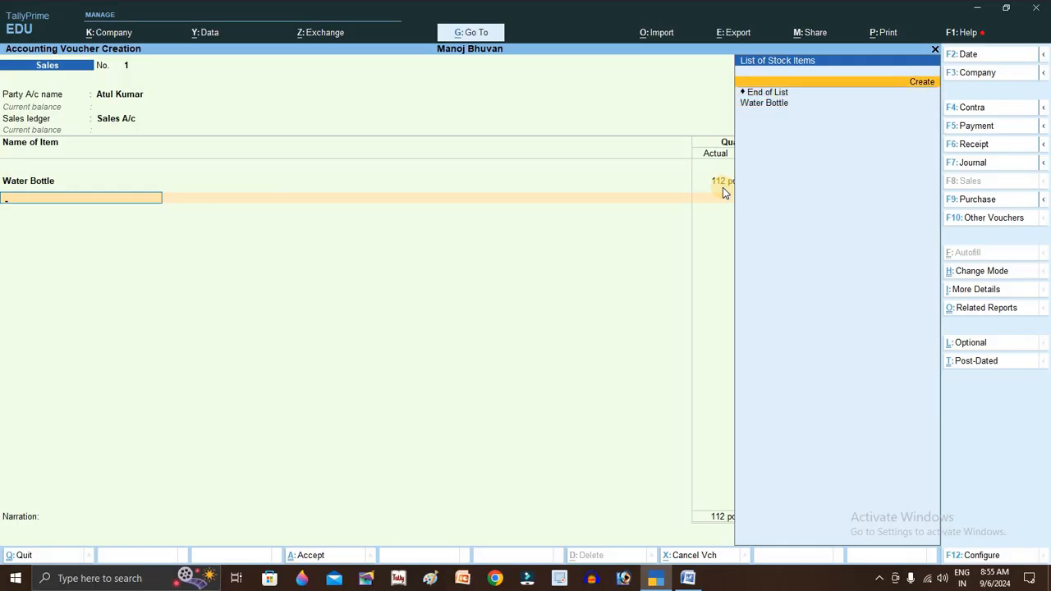
pyautogui.press('Return')
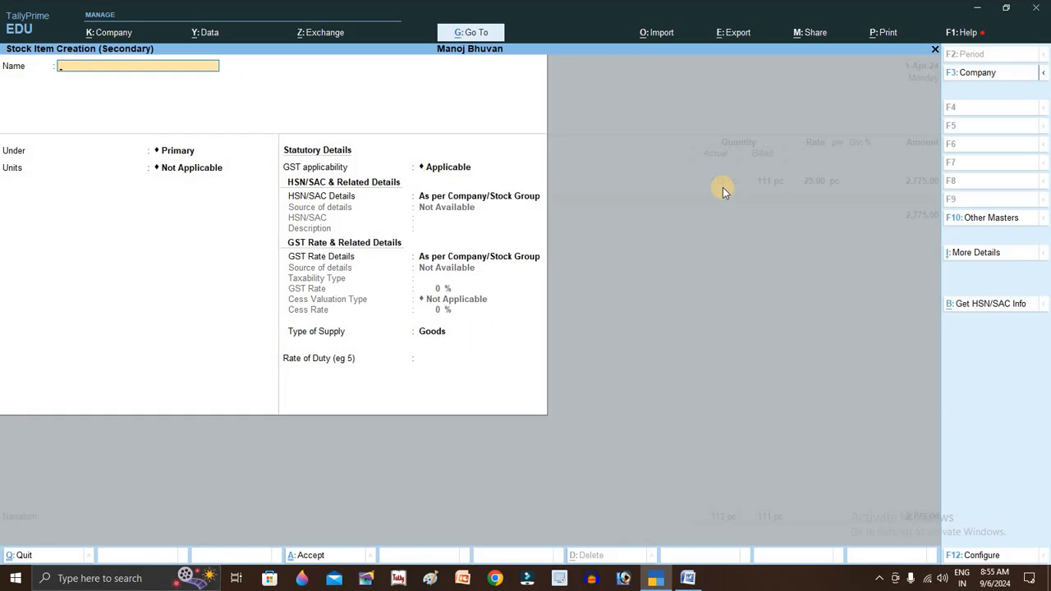
pyautogui.write('Mobile Stand')
pyautogui.press('Return')
pyautogui.press('Return')
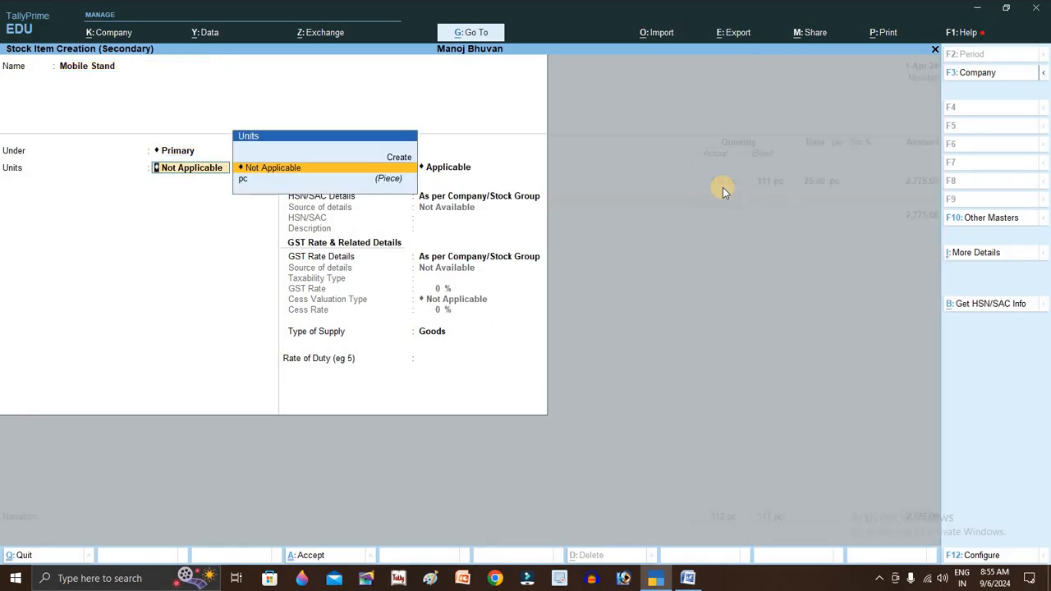
pyautogui.press('BackSpace')
pyautogui.press('Down')
pyautogui.press('Return')
pyautogui.press('Down')
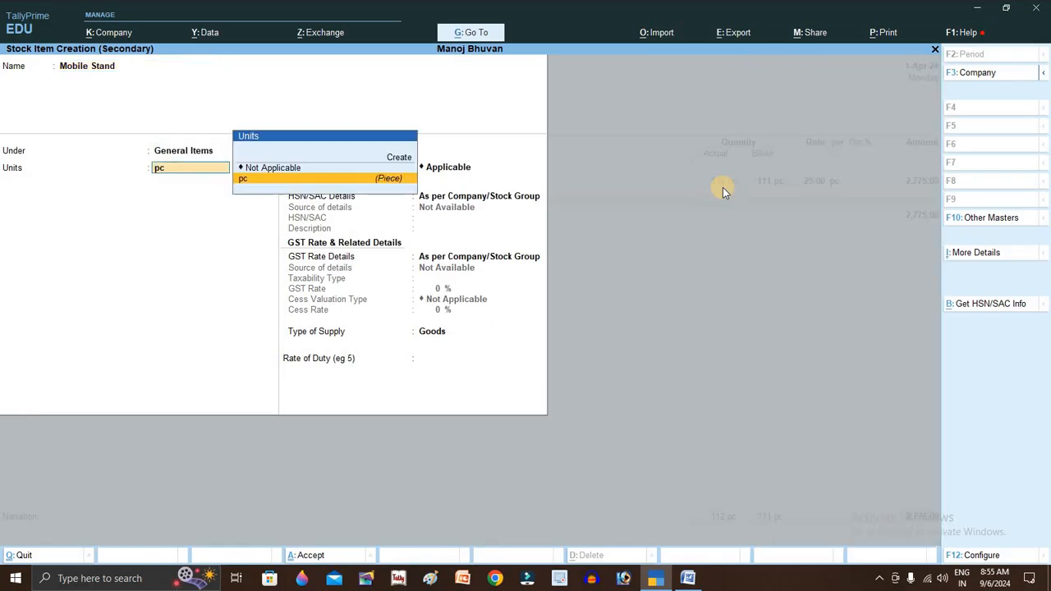
pyautogui.press('Return')
# - Specify Mobile Stand's GST rate details here: Taxable at 12%
pyautogui.press('Return')
pyautogui.press('Return')
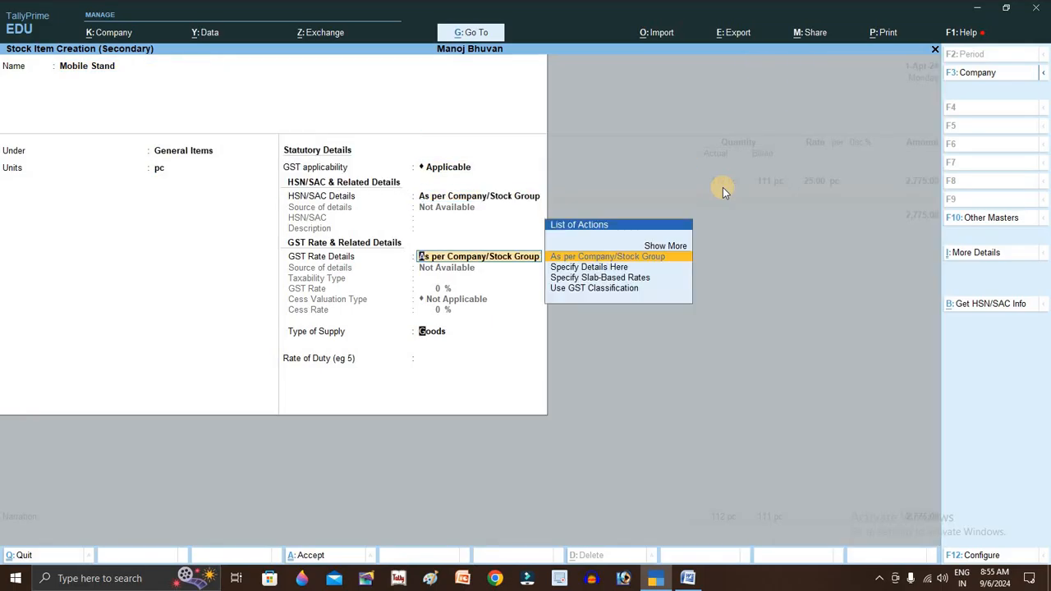
pyautogui.press('Return')
pyautogui.press('BackSpace')
pyautogui.press('Down')
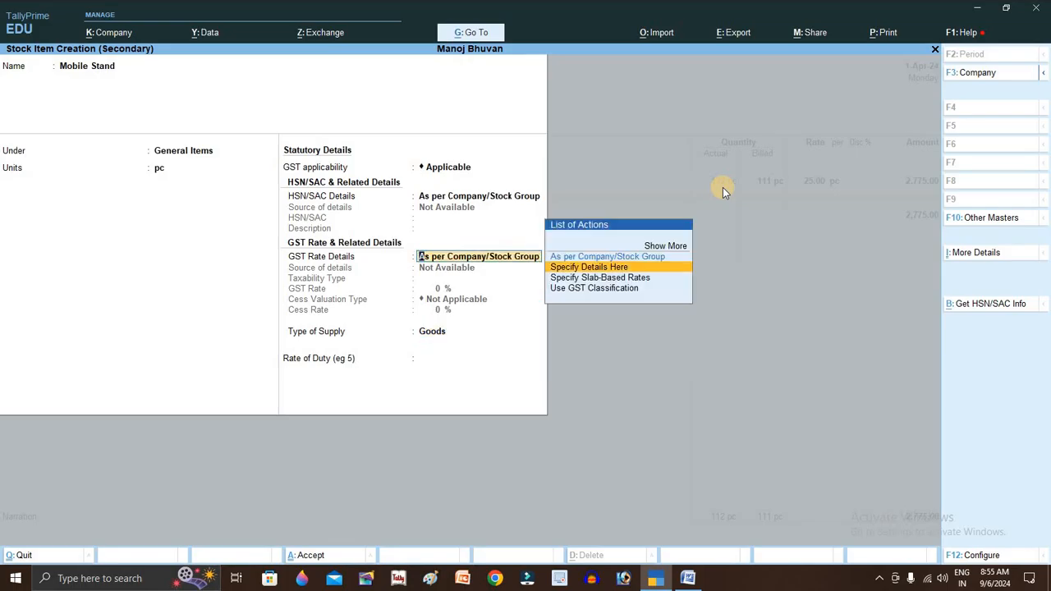
pyautogui.press('Return')
pyautogui.press('Return')
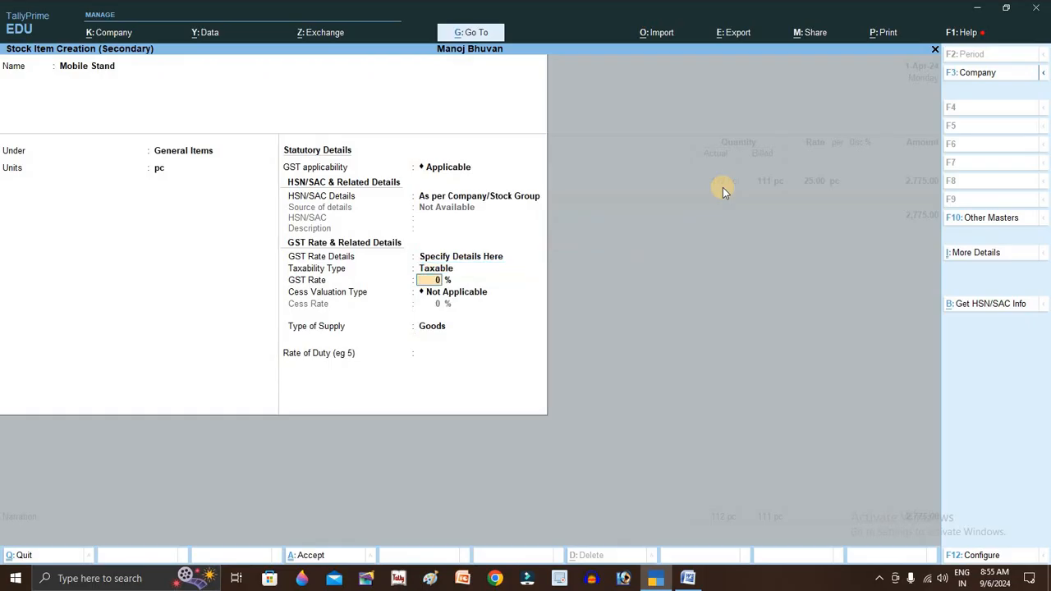
pyautogui.write('12')
pyautogui.press('Return')
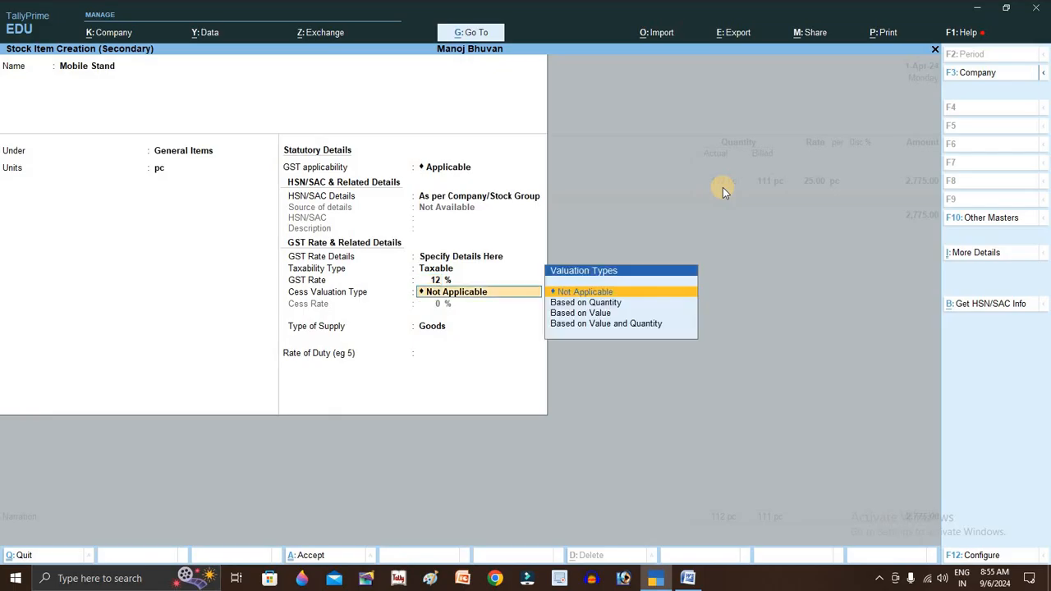
pyautogui.press('Return')
pyautogui.press('Return')
pyautogui.press('Return')
pyautogui.press('Return')
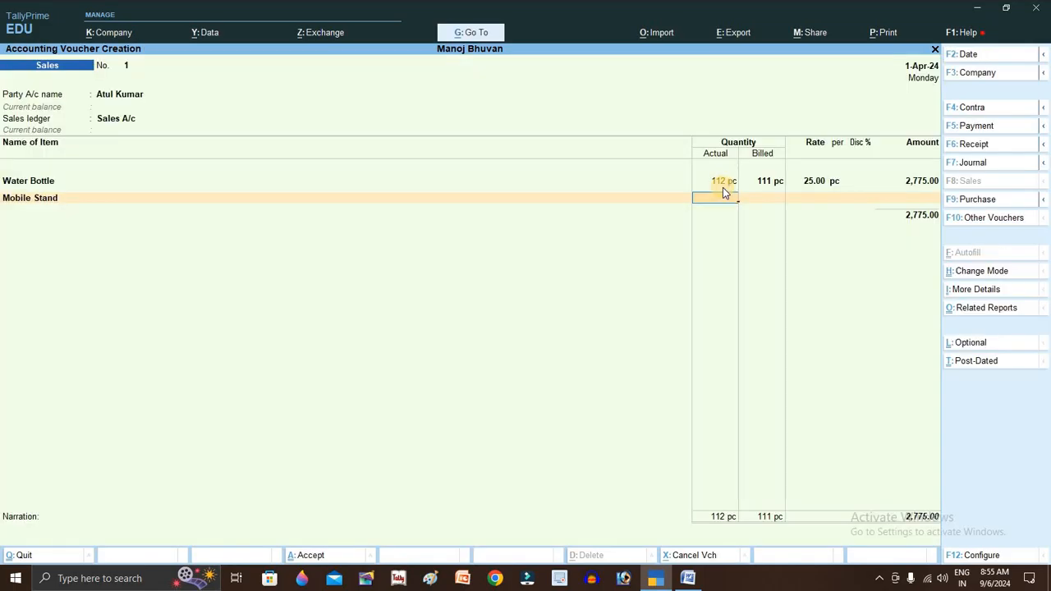
# - Enter Mobile Stand as 101 pc actual, 100 billed at 100.00, amounting to 10,000.00
pyautogui.write('101')
pyautogui.press('Return')
pyautogui.write('100')
pyautogui.press('Return')
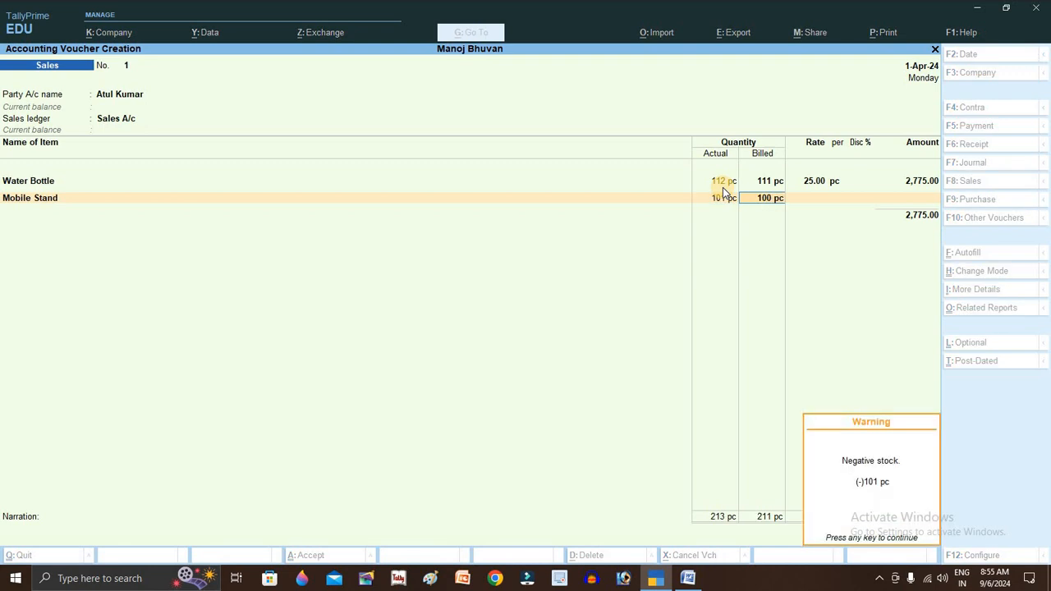
pyautogui.press('Return')
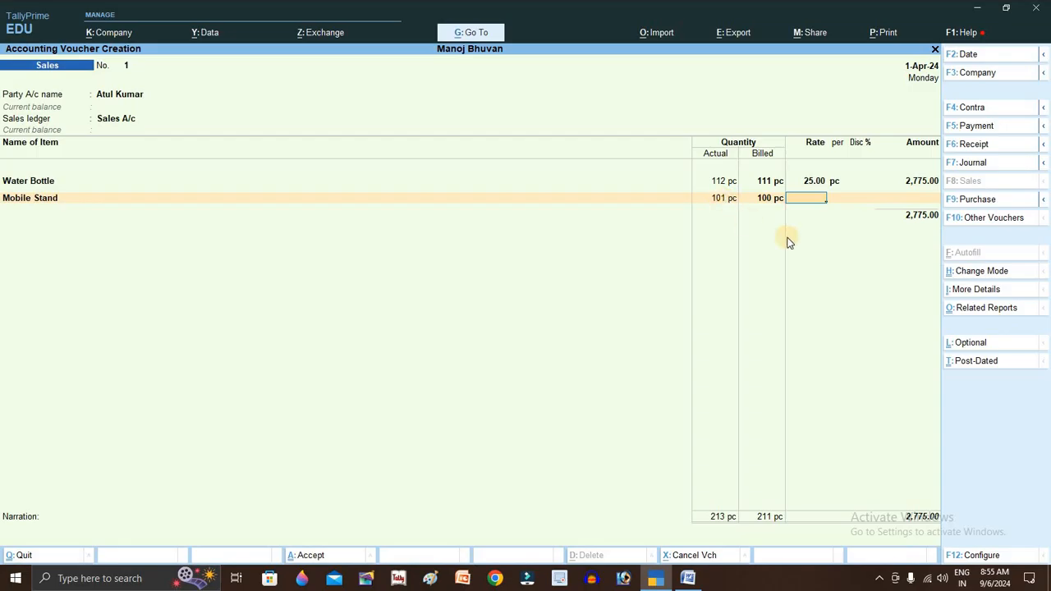
pyautogui.write('100')
pyautogui.press('Return')
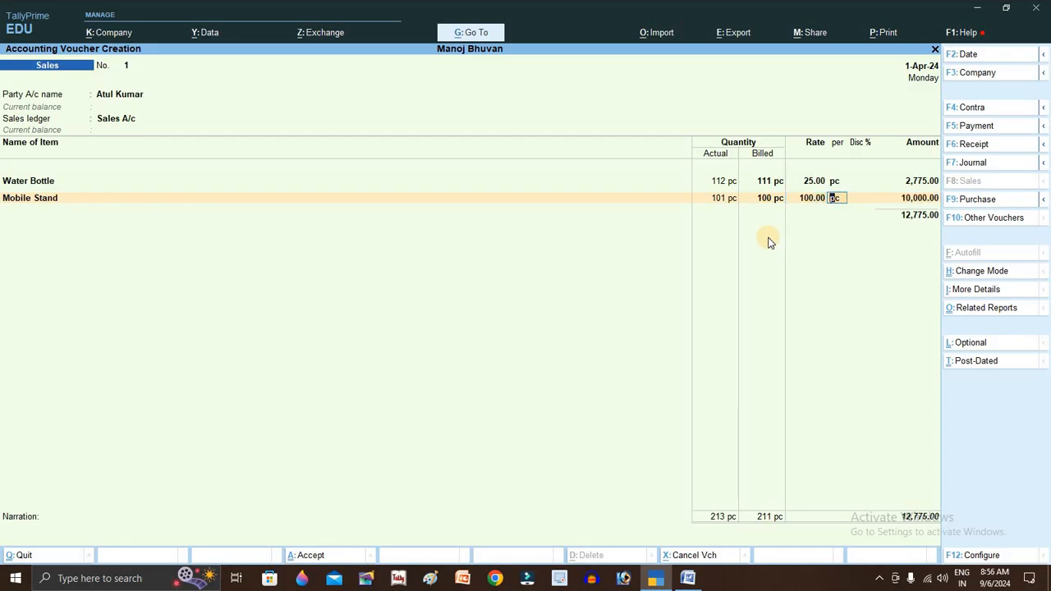
pyautogui.press('Return')
pyautogui.press('Return')
pyautogui.press('Return')
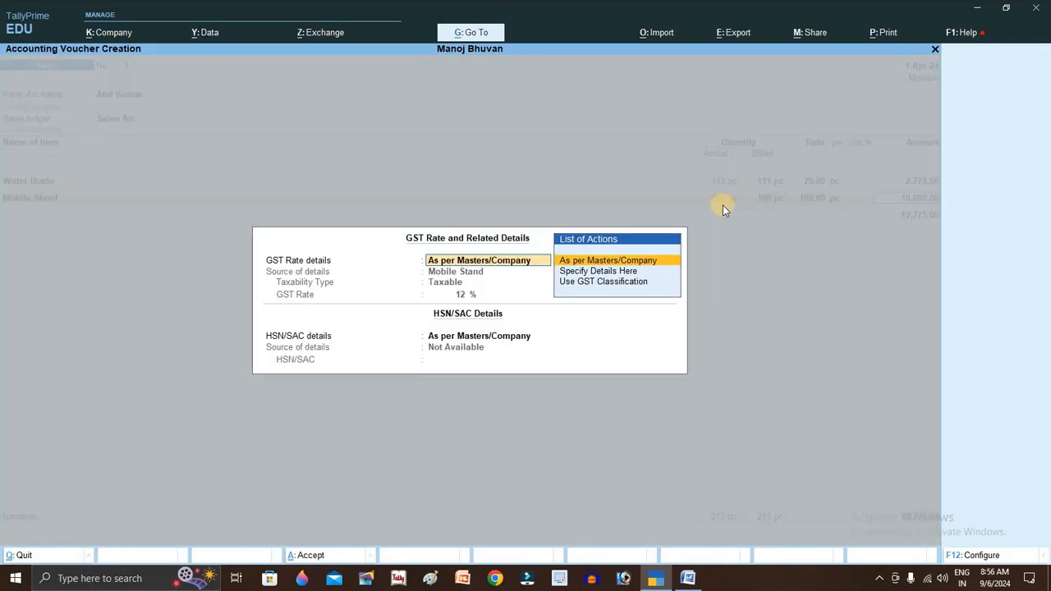
pyautogui.press('Return')
pyautogui.press('Return')
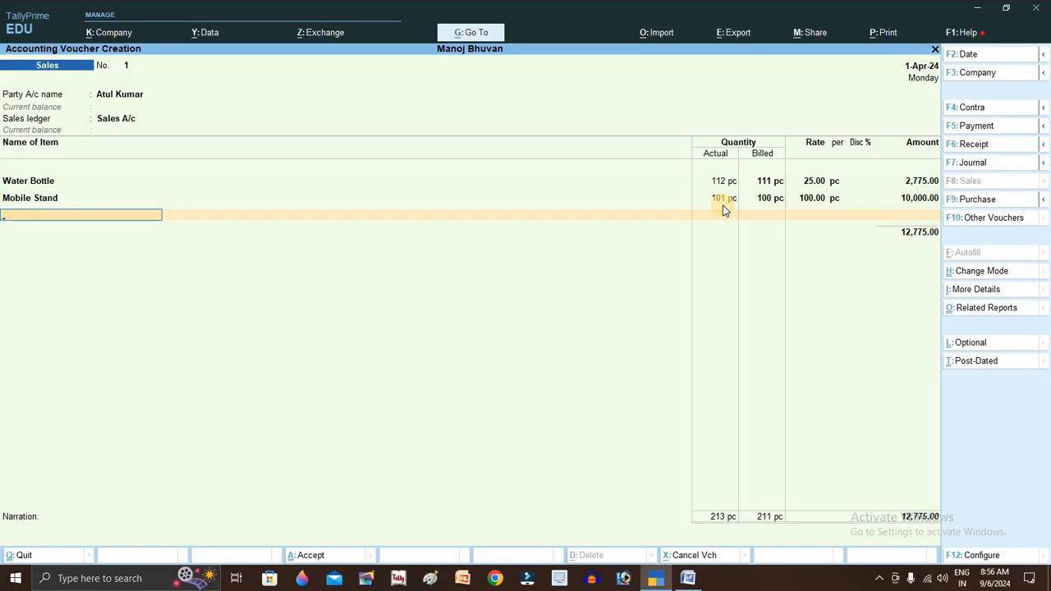
# - Create stock item Pen Stand under General Items with unit pc
pyautogui.hotkey('alt', 'c')
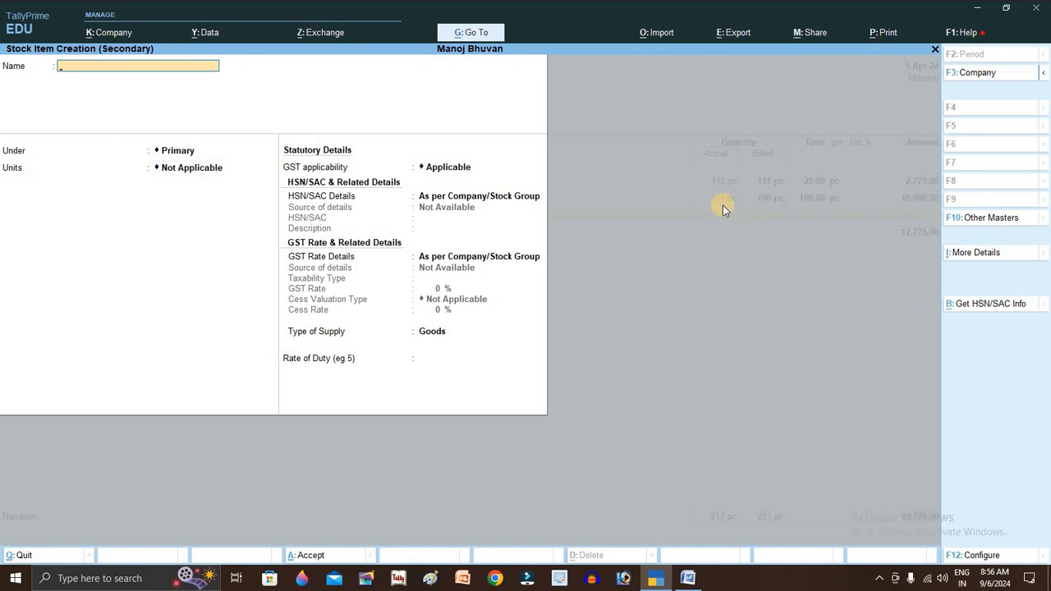
pyautogui.write('Pen Stand')
pyautogui.press('Return')
pyautogui.press('Return')
pyautogui.press('BackSpace')
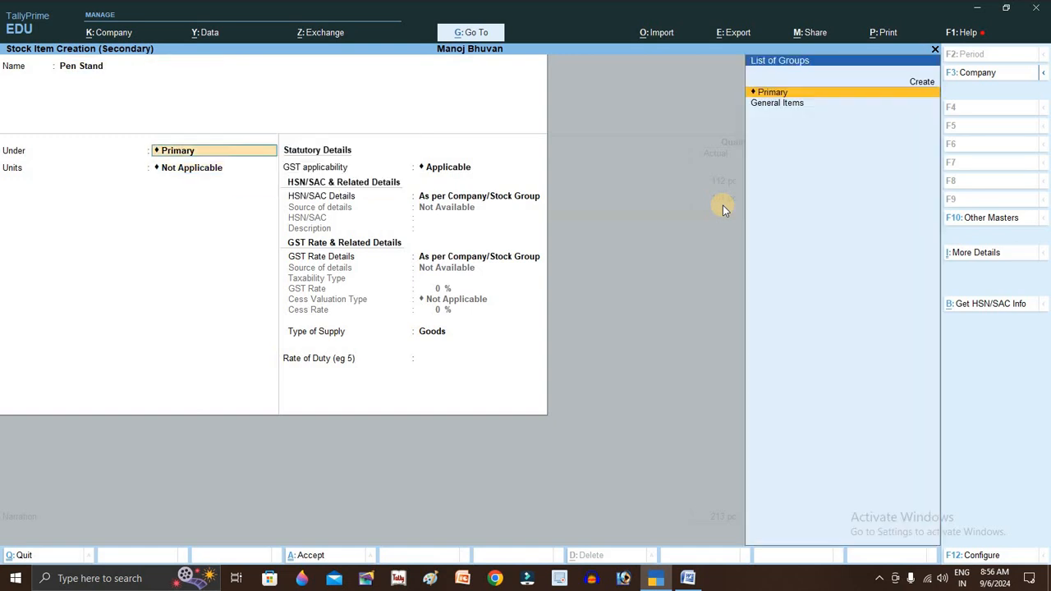
pyautogui.press('Down')
pyautogui.press('Return')
pyautogui.press('Down')
pyautogui.press('Return')
pyautogui.press('Return')
pyautogui.press('Return')
pyautogui.press('Return')
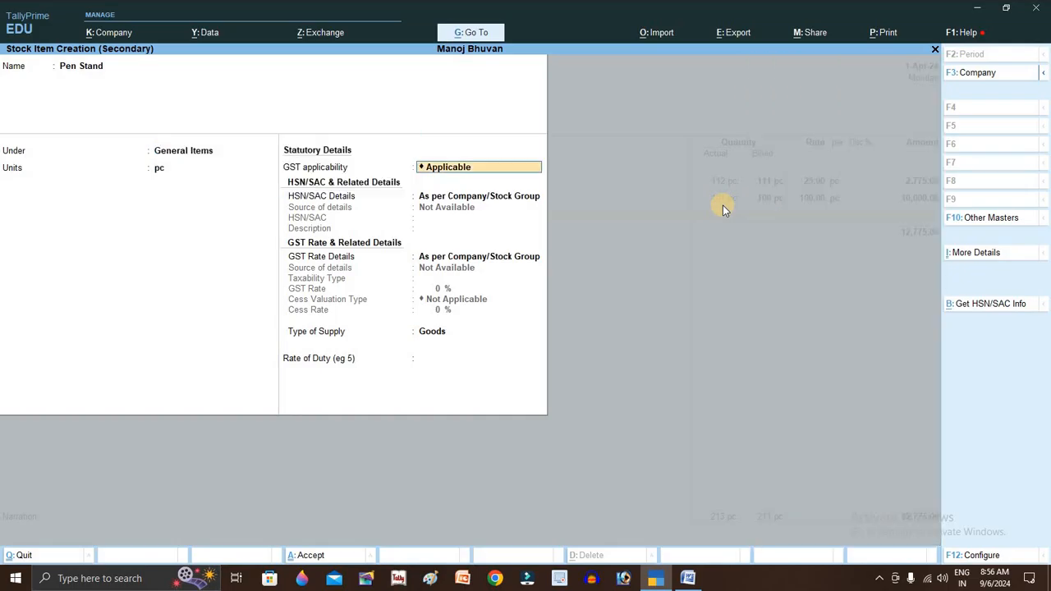
# - Specify Pen Stand's GST rate details here: Taxable at 18%
pyautogui.press('BackSpace')
pyautogui.press('Down')
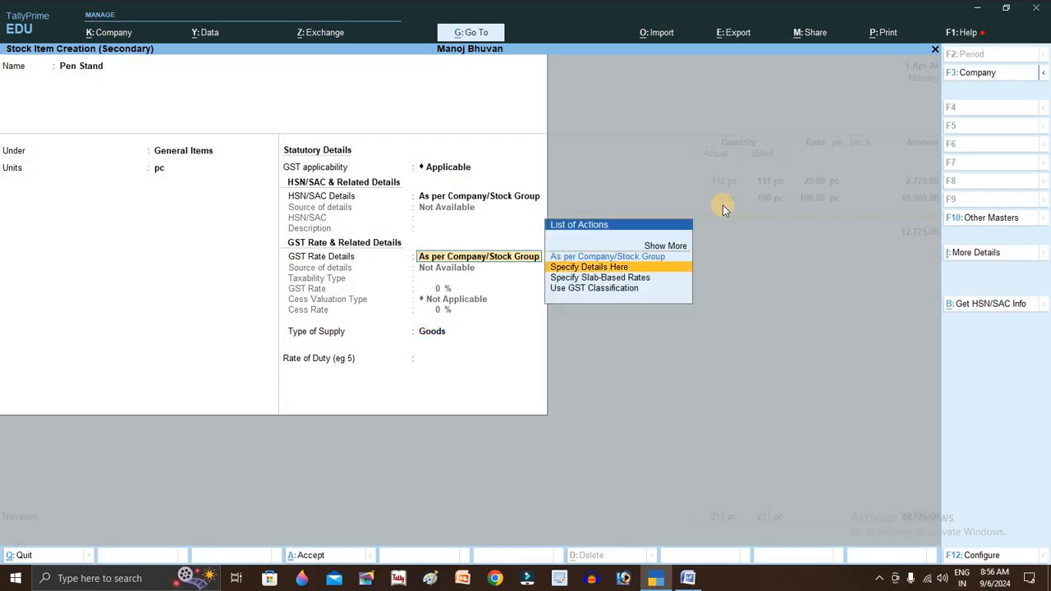
pyautogui.press('Return')
pyautogui.press('Return')
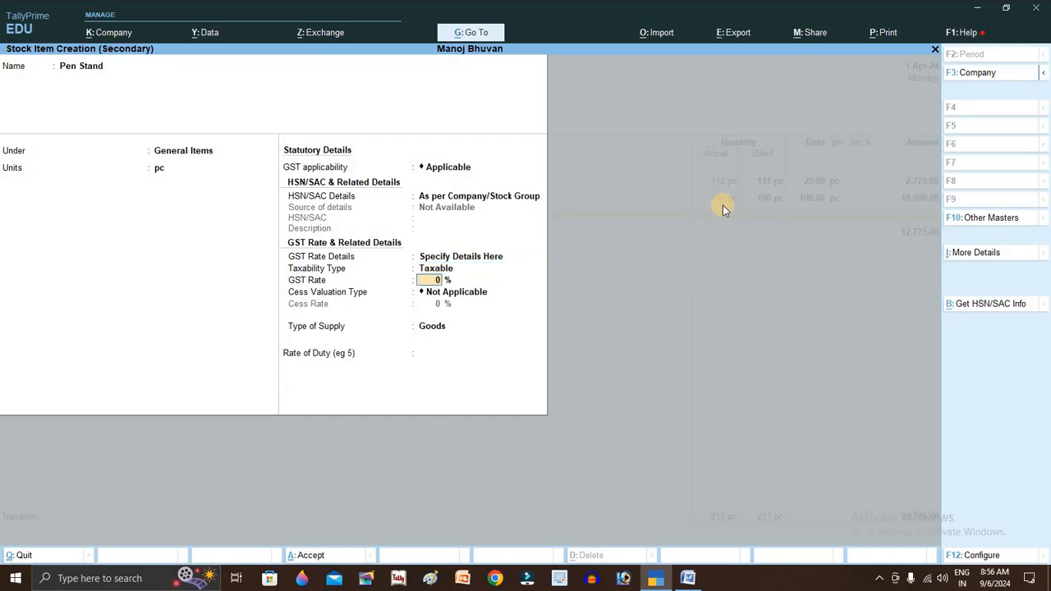
pyautogui.write('18')
pyautogui.press('Return')
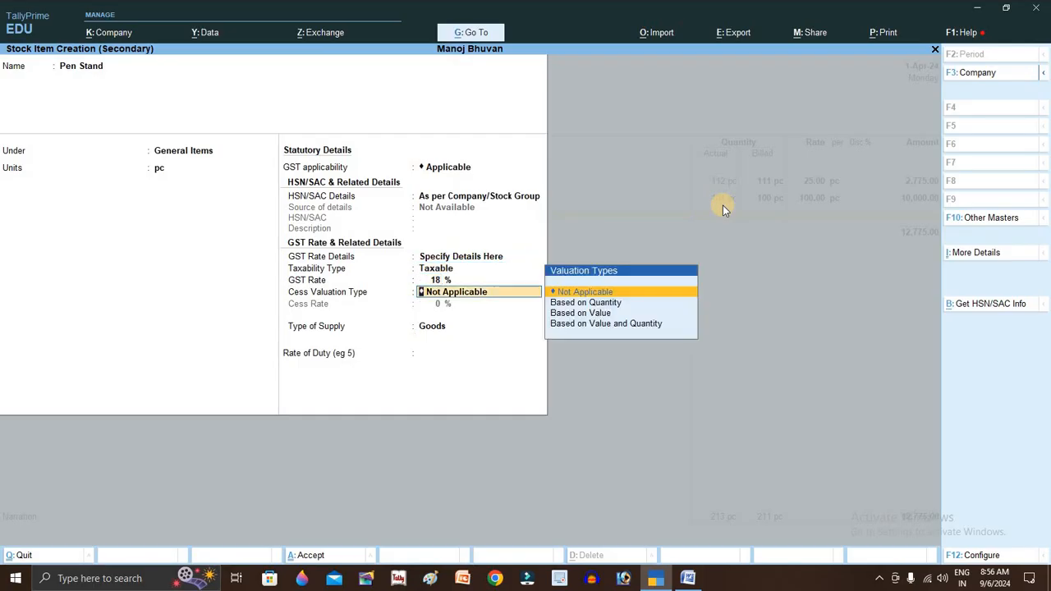
pyautogui.press('Return')
pyautogui.press('Return')
pyautogui.press('Return')
pyautogui.press('Return')
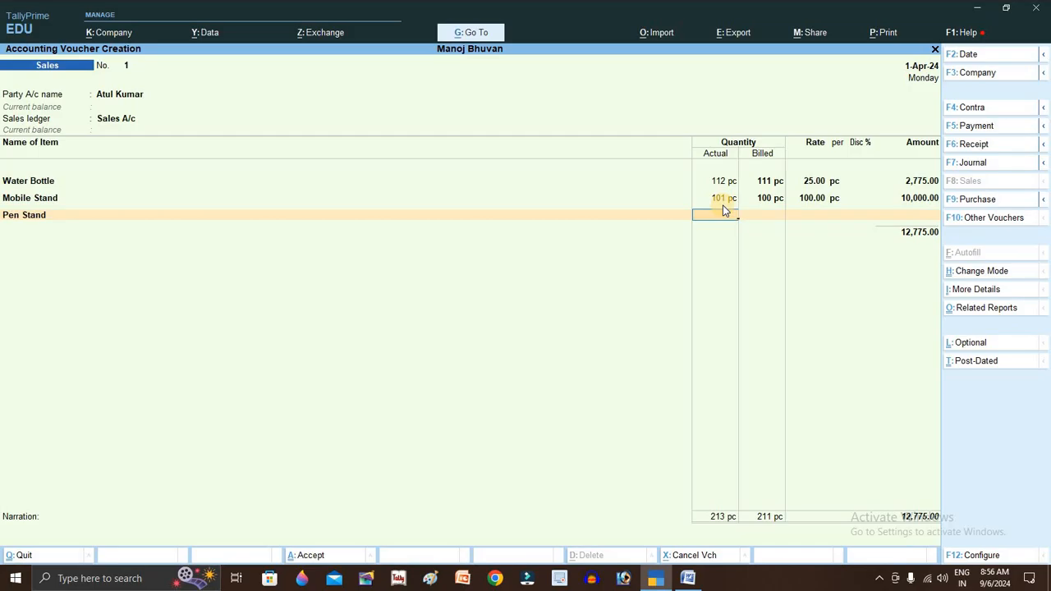
# - Enter Pen Stand as 202 pc actual, 200 billed at 19.00, amounting to 3,800.00
pyautogui.write('202')
pyautogui.press('Return')
pyautogui.press('Return')
pyautogui.write('200')
pyautogui.press('Return')
pyautogui.press('Return')
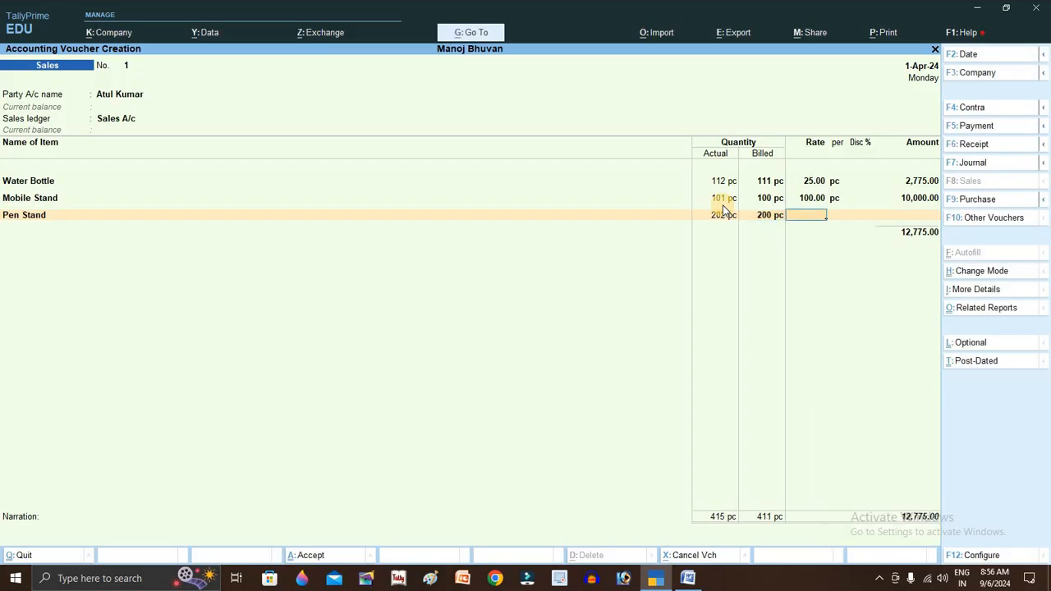
pyautogui.write('19')
pyautogui.press('Return')
pyautogui.press('Return')
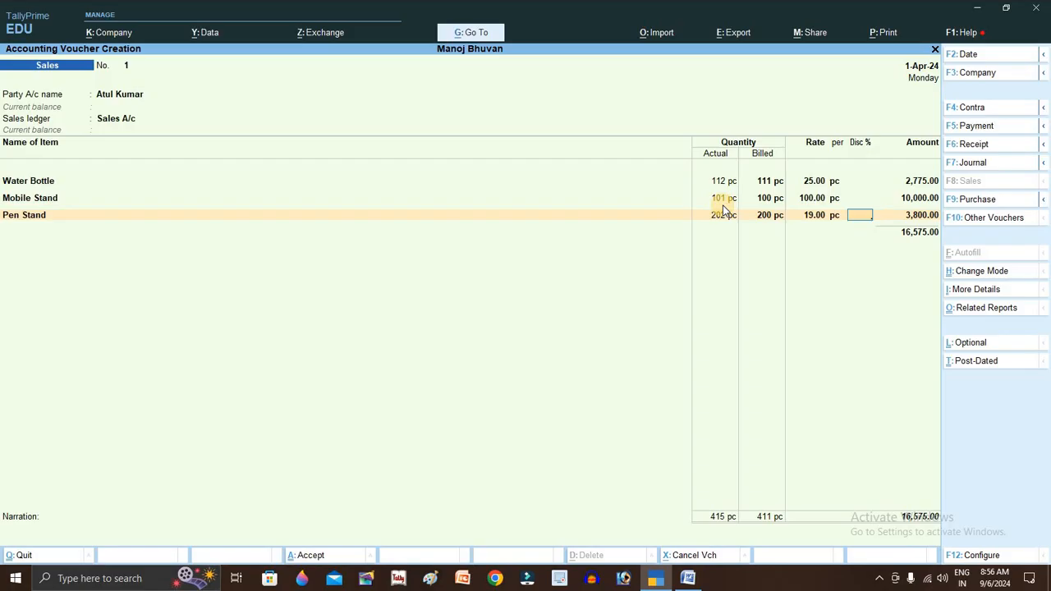
pyautogui.press('Return')
pyautogui.press('Return')
pyautogui.press('Return')
pyautogui.press('Return')
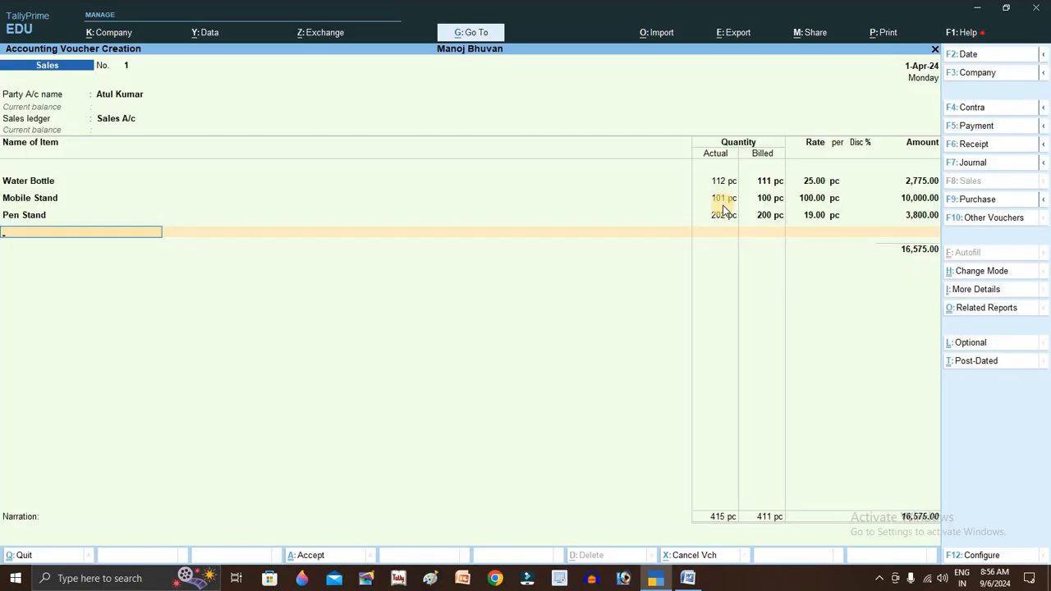
pyautogui.hotkey('alt', 'c')
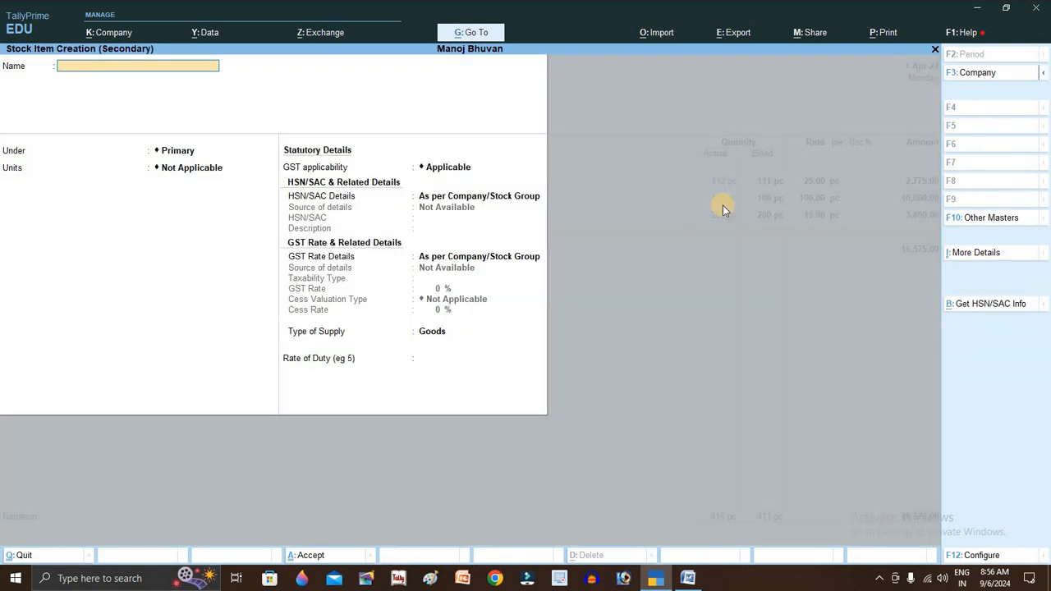
# - Name the new stock item Selfy Stand, under General Items, measured in pc
pyautogui.write('Selfy Stand')
pyautogui.press('Return')
pyautogui.press('Return')
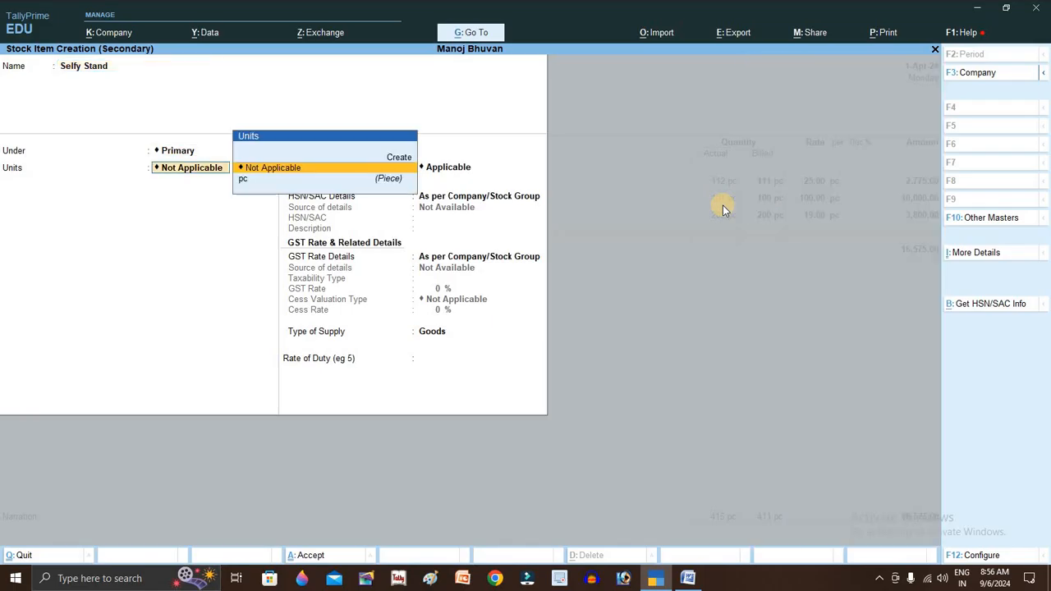
pyautogui.press('BackSpace')
pyautogui.press('Down')
pyautogui.press('Return')
pyautogui.press('Down')
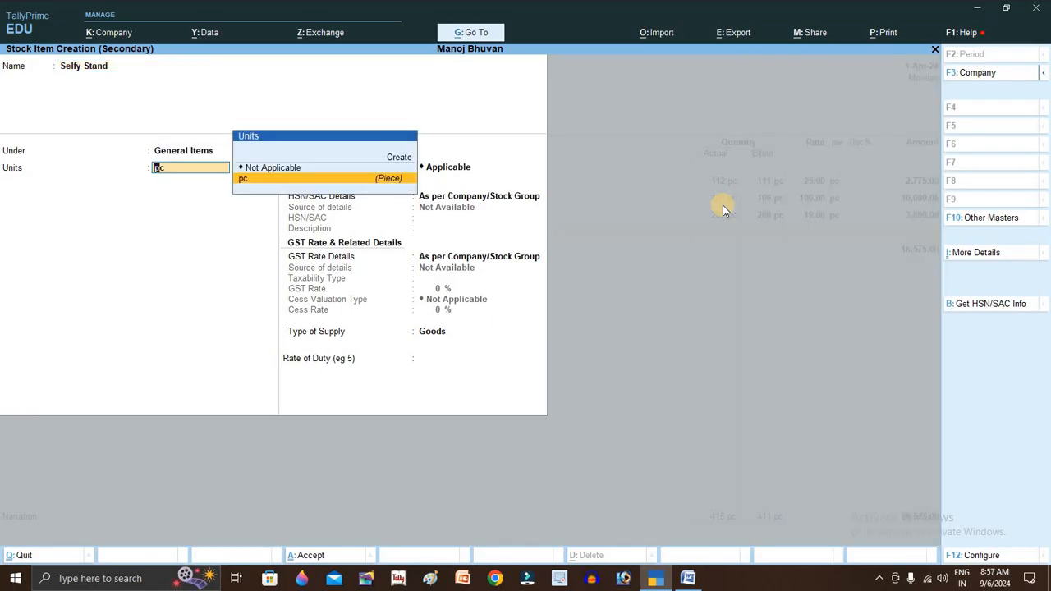
pyautogui.press('Return')
pyautogui.press('Return')
pyautogui.press('Return')
pyautogui.press('Return')
# - Specify Selfy Stand's GST here as taxable goods at 28%, then save the item
pyautogui.press('BackSpace')
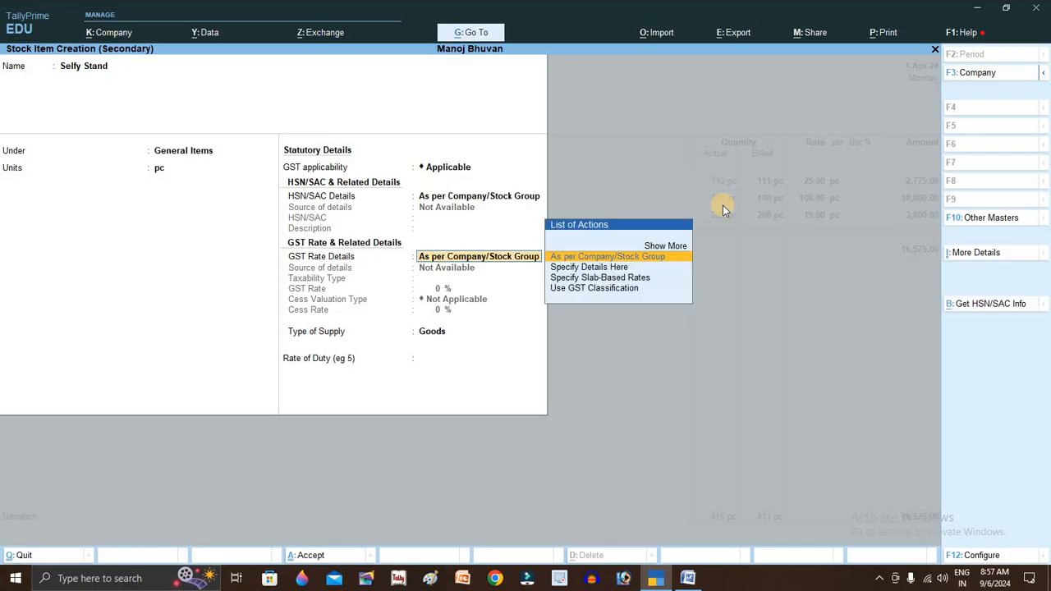
pyautogui.press('Down')
pyautogui.press('Return')
pyautogui.press('Return')
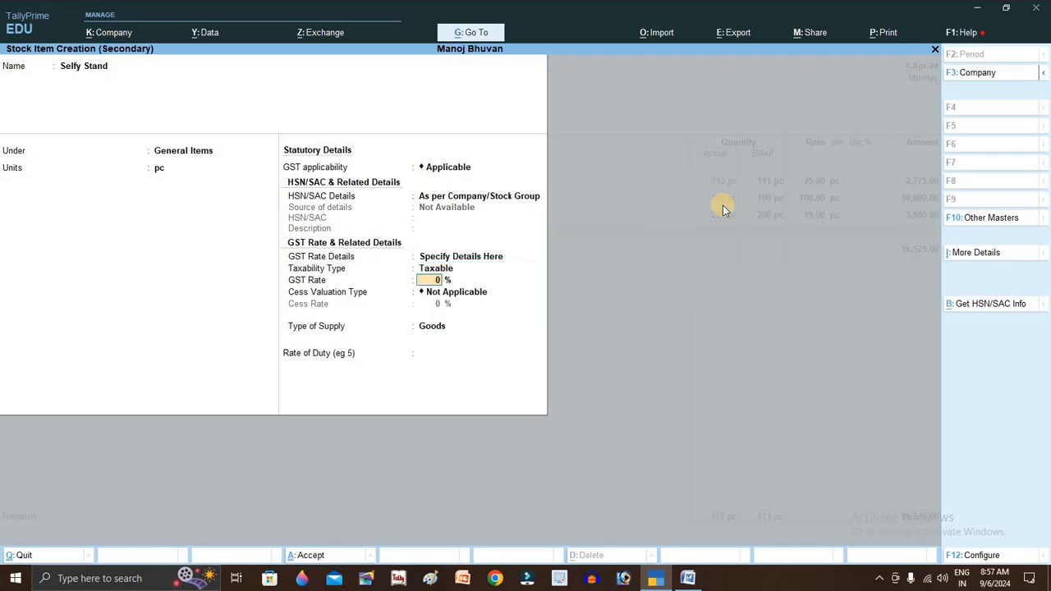
pyautogui.write('28')
pyautogui.press('Return')
pyautogui.press('Return')
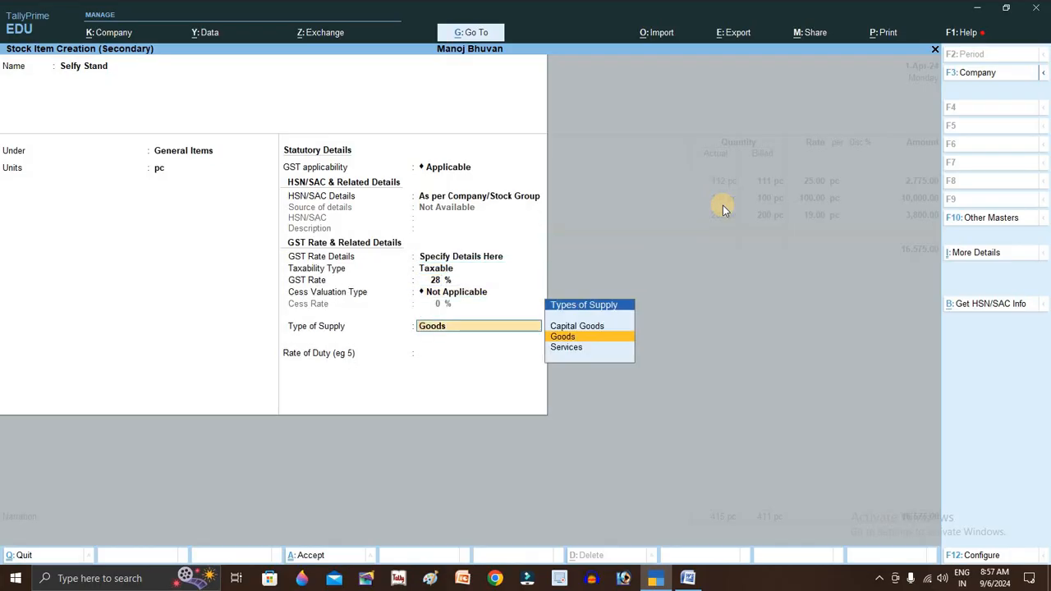
pyautogui.press('Return')
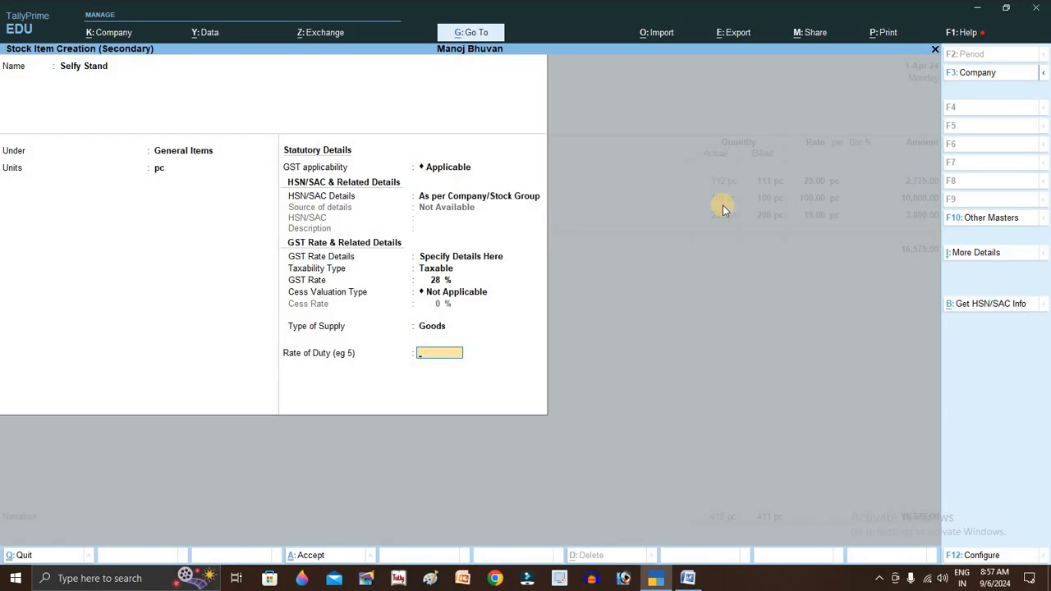
pyautogui.press('Return')
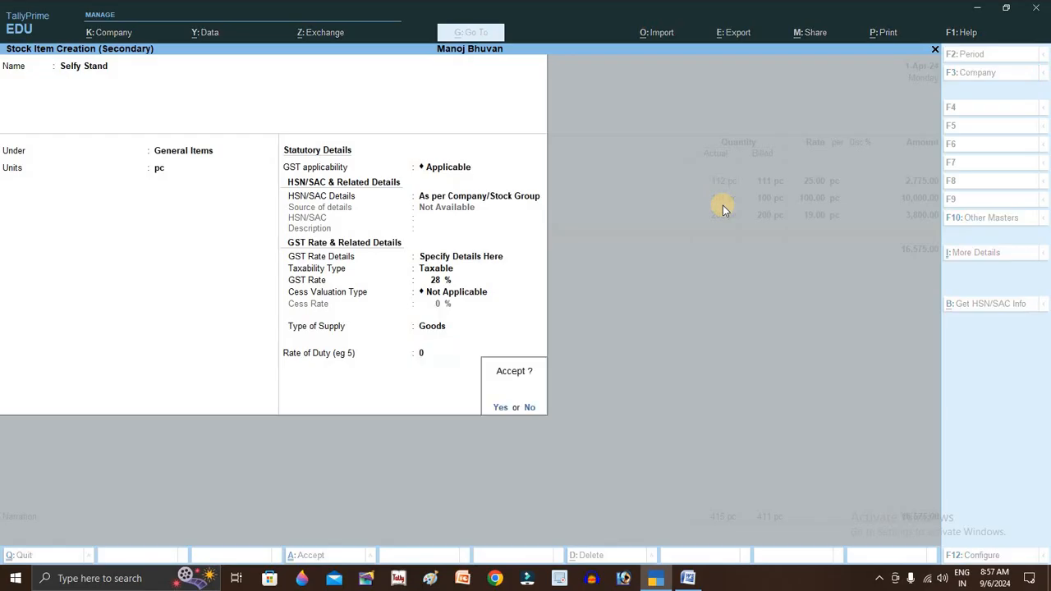
pyautogui.press('Return')
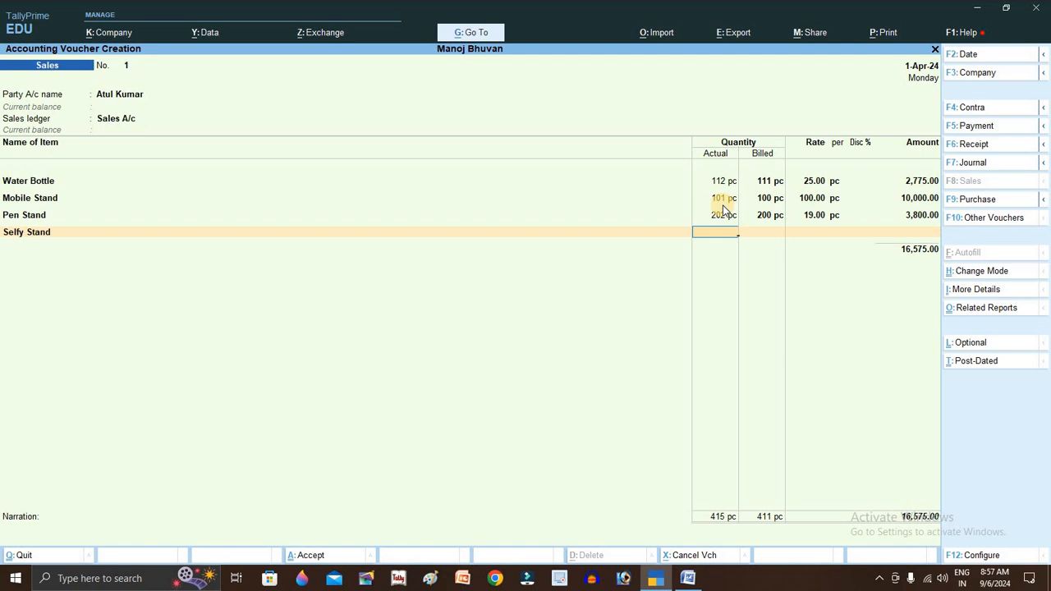
# - Enter Selfy Stand with 101 actual, 100 billed at 80.00 each, amounting to 8,000.00
pyautogui.write('01')
pyautogui.press('Return')
pyautogui.press('Return')
pyautogui.write('100')
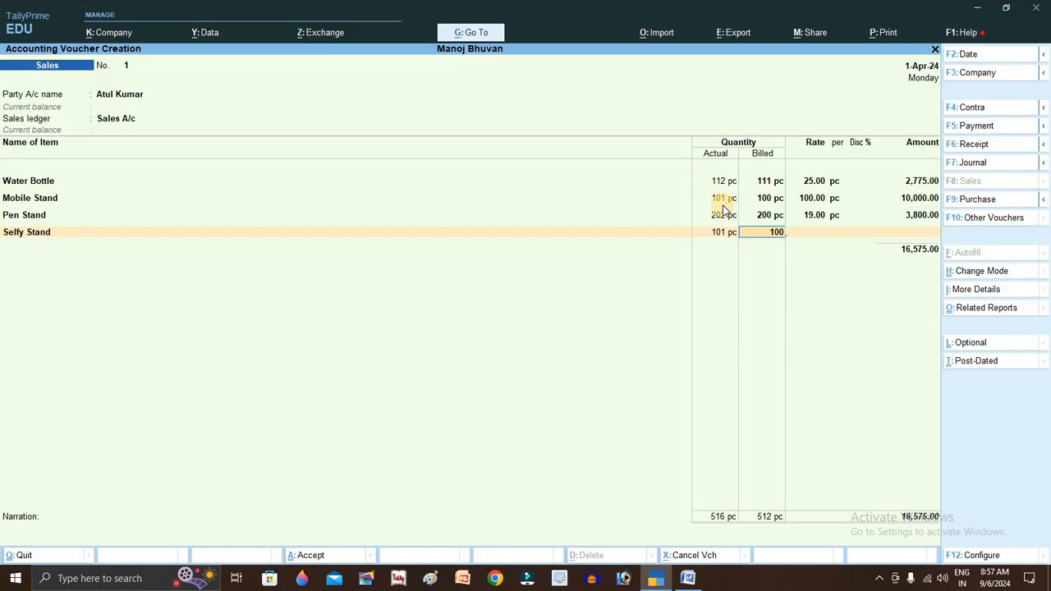
pyautogui.press('Return')
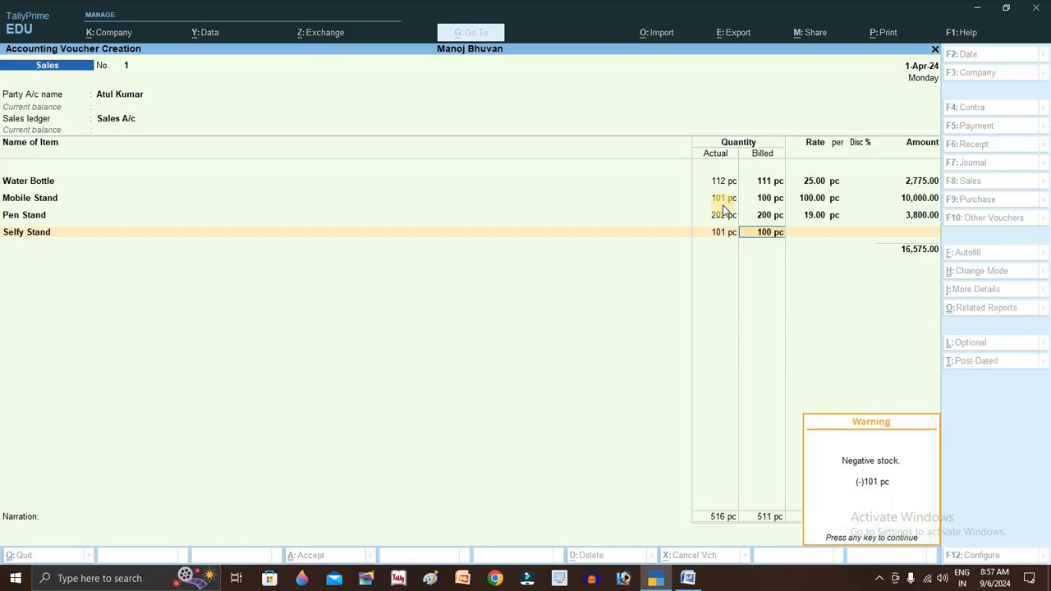
pyautogui.press('Return')
pyautogui.write('80')
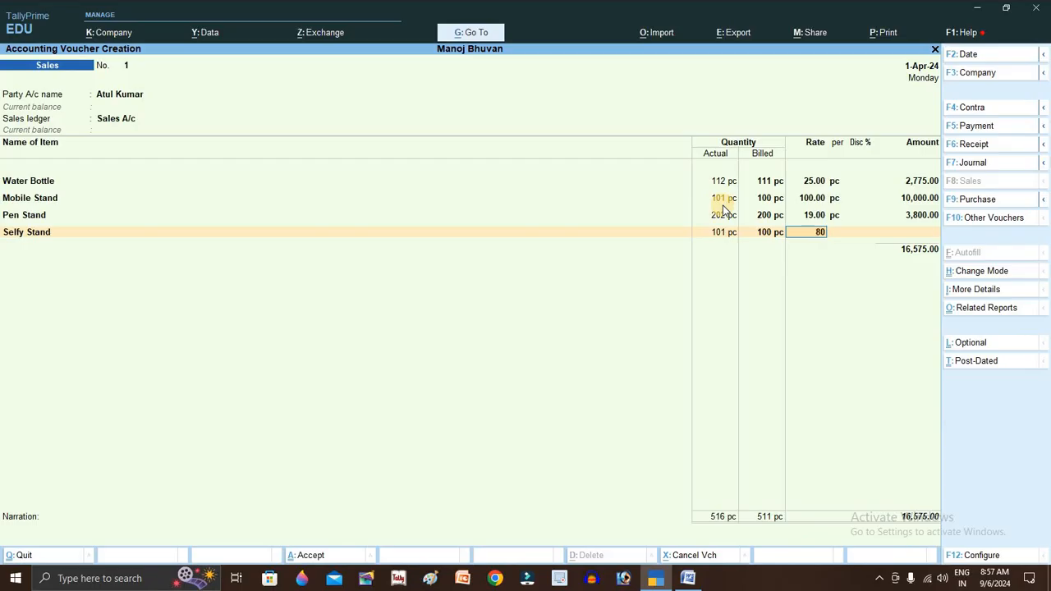
pyautogui.press('Return')
pyautogui.press('Return')
pyautogui.press('Return')
pyautogui.press('Return')
pyautogui.press('Return')
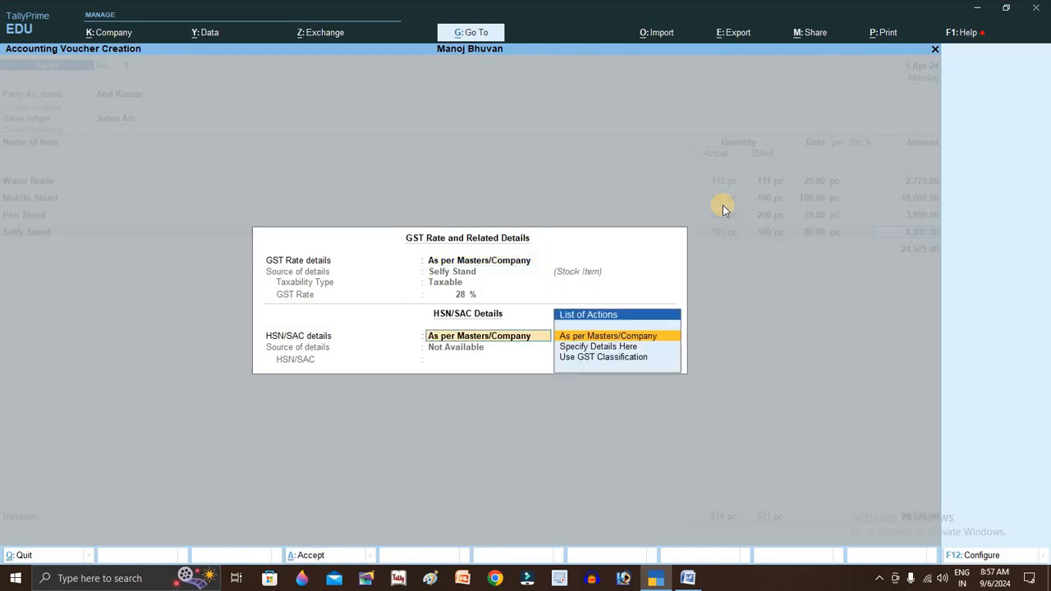
pyautogui.press('Return')
pyautogui.press('Return')
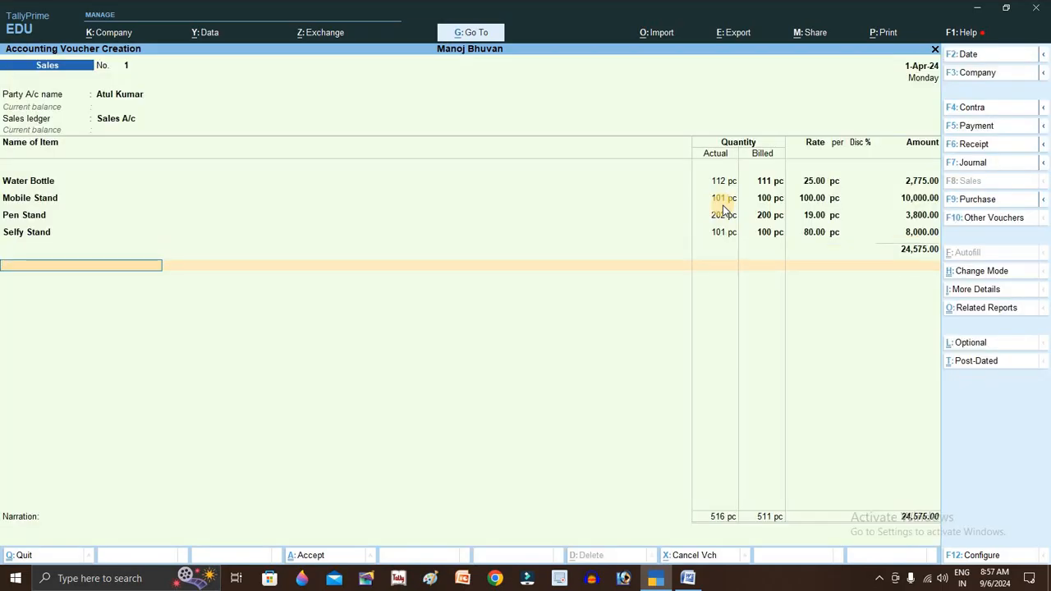
# - Give the Water Bottle line a 2% discount
pyautogui.click(855, 183)
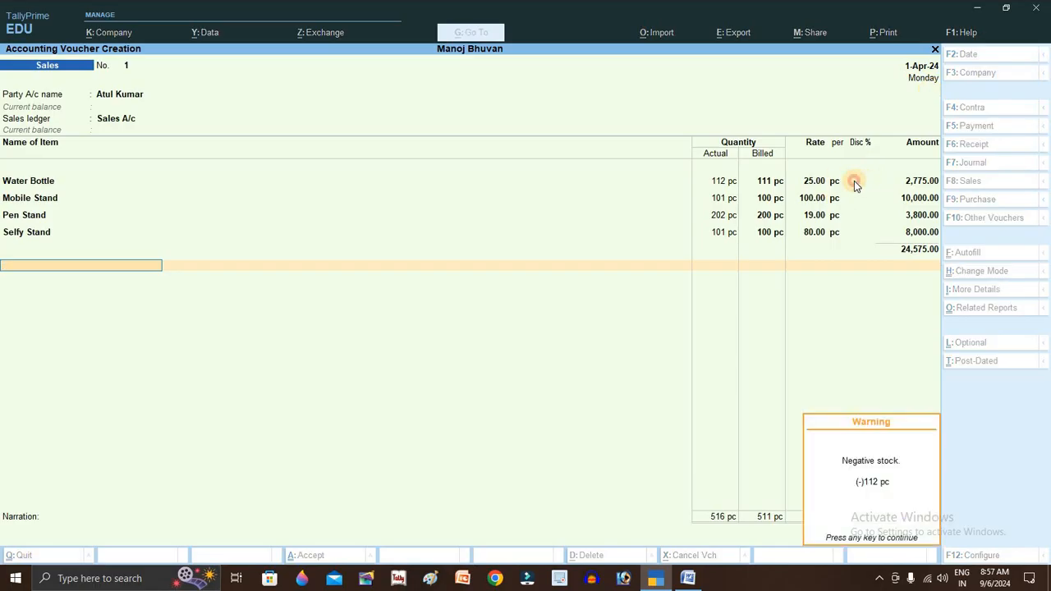
pyautogui.click(854, 180)
pyautogui.write('2')
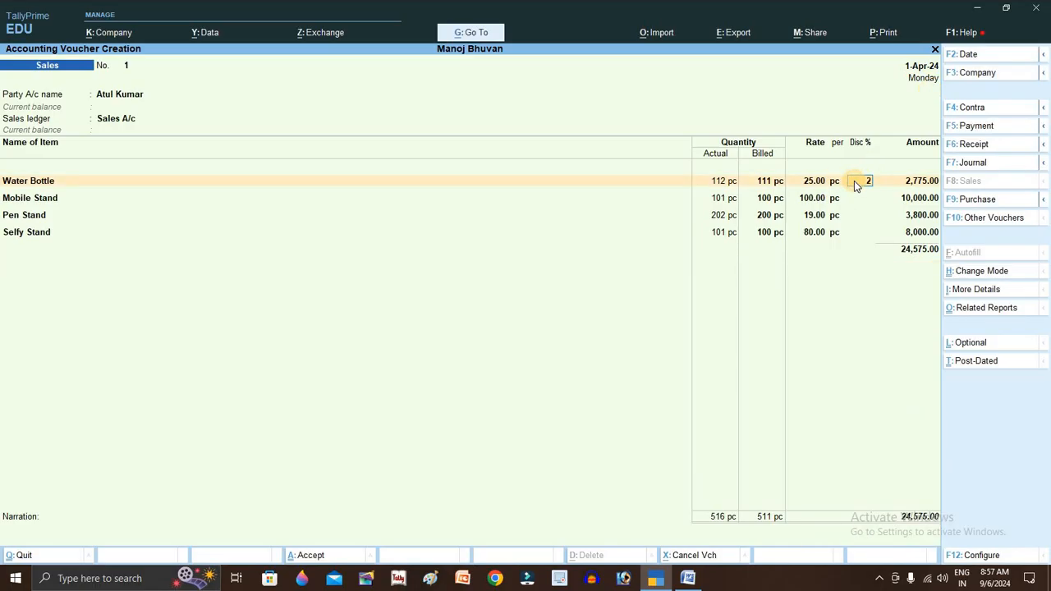
pyautogui.press('Return')
pyautogui.press('Return')
pyautogui.press('Return')
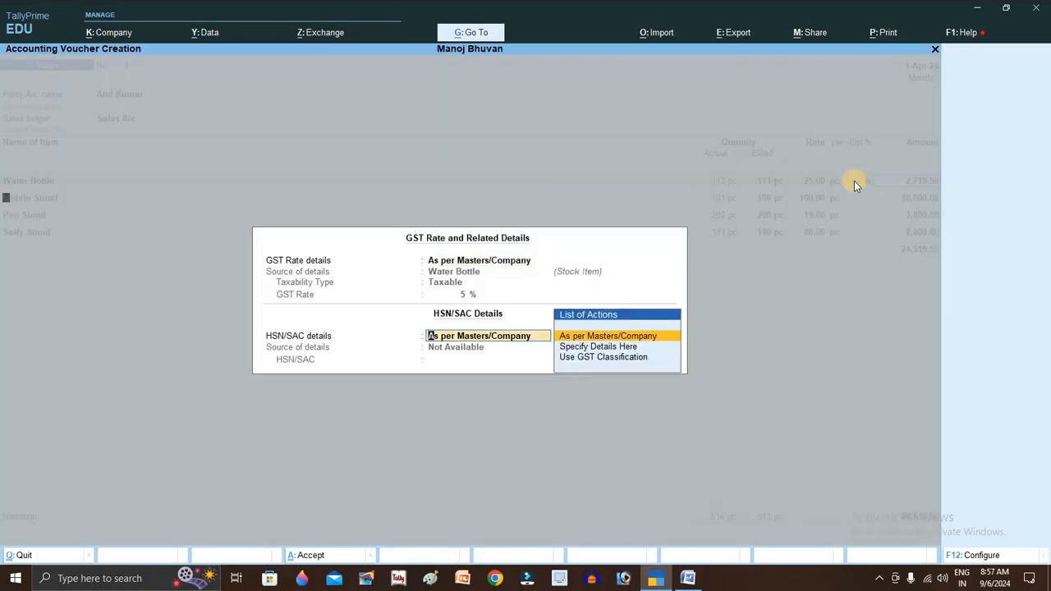
pyautogui.press('Return')
pyautogui.press('Return')
# - Apply discounts of 1% on Mobile Stand, 1.5% on Pen Stand and 2.25% on Selfy Stand
pyautogui.press('Return')
pyautogui.press('Return')
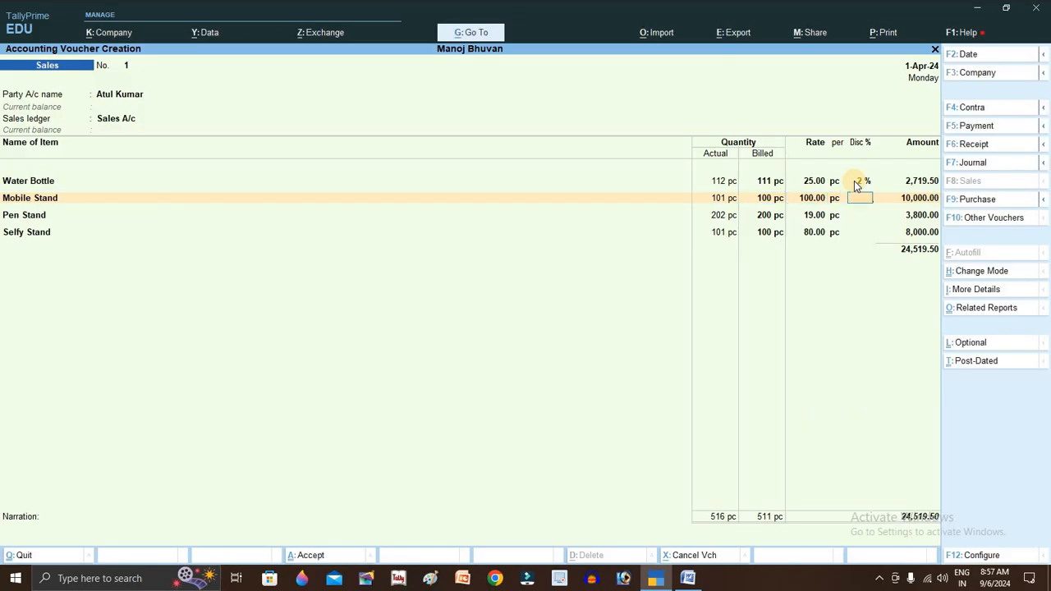
pyautogui.press('Return')
pyautogui.press('Return')
pyautogui.press('Return')
pyautogui.press('Return')
pyautogui.press('Return')
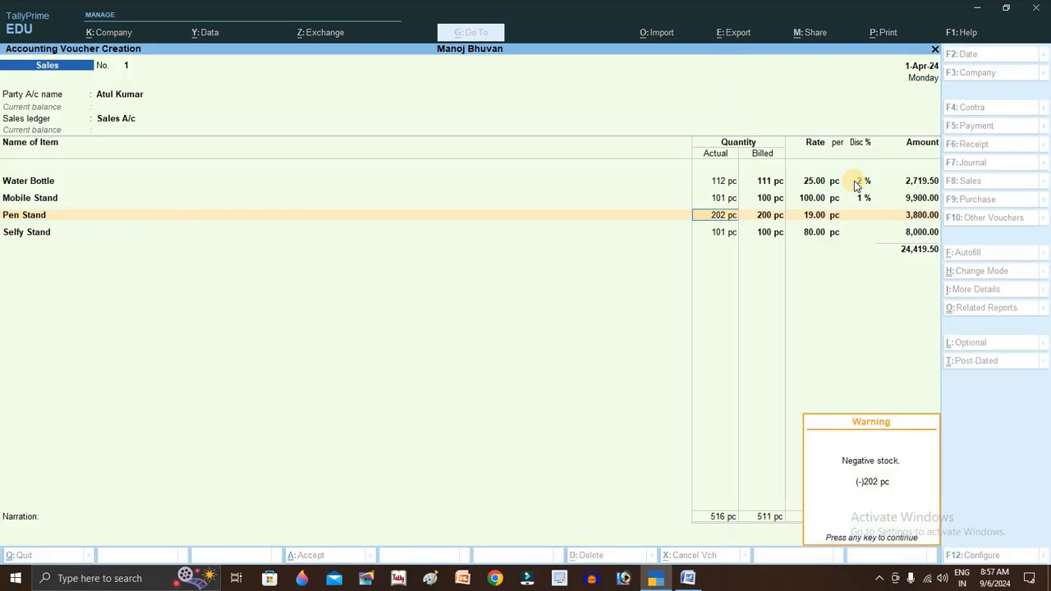
pyautogui.press('Return')
pyautogui.press('Return')
pyautogui.press('Return')
pyautogui.press('Return')
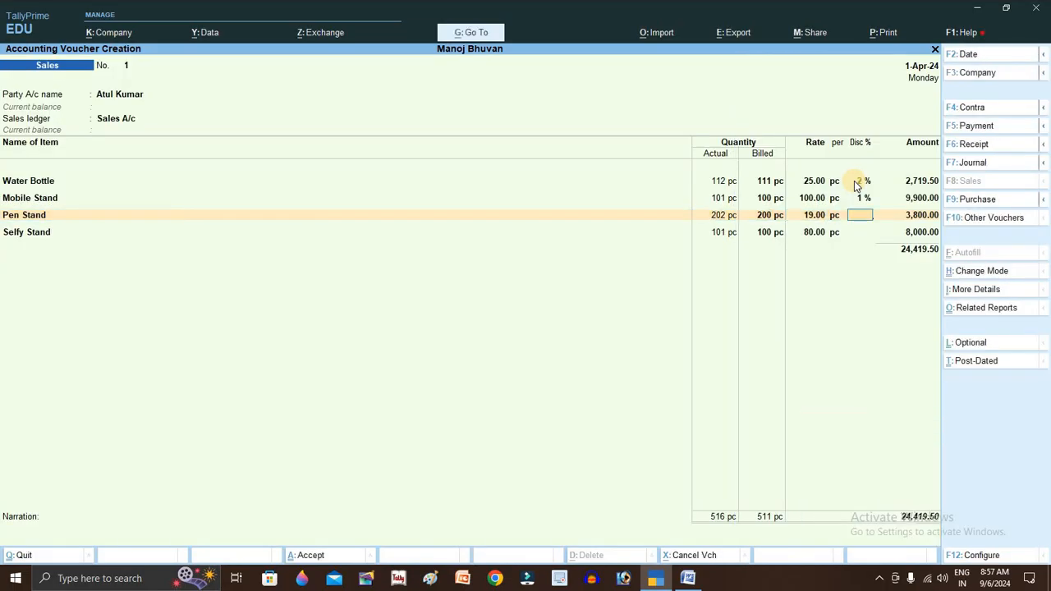
pyautogui.write('1.5')
pyautogui.press('Return')
pyautogui.press('Return')
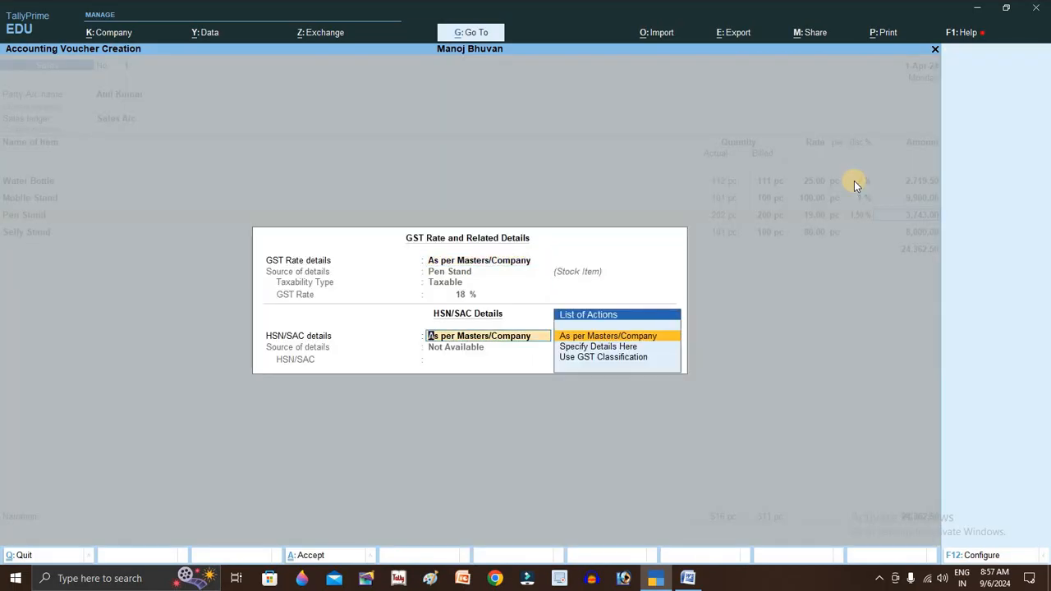
pyautogui.press('Return')
pyautogui.press('Return')
pyautogui.press('Return')
pyautogui.press('Return')
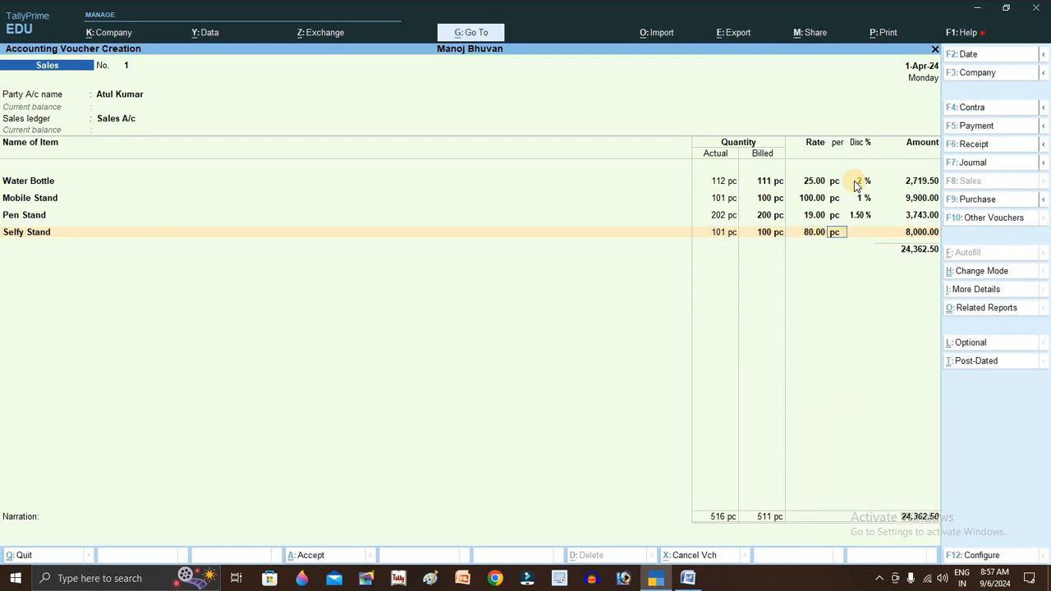
pyautogui.press('Return')
pyautogui.press('Return')
pyautogui.write('2.25')
pyautogui.press('Return')
pyautogui.press('Return')
pyautogui.press('Return')
pyautogui.press('Return')
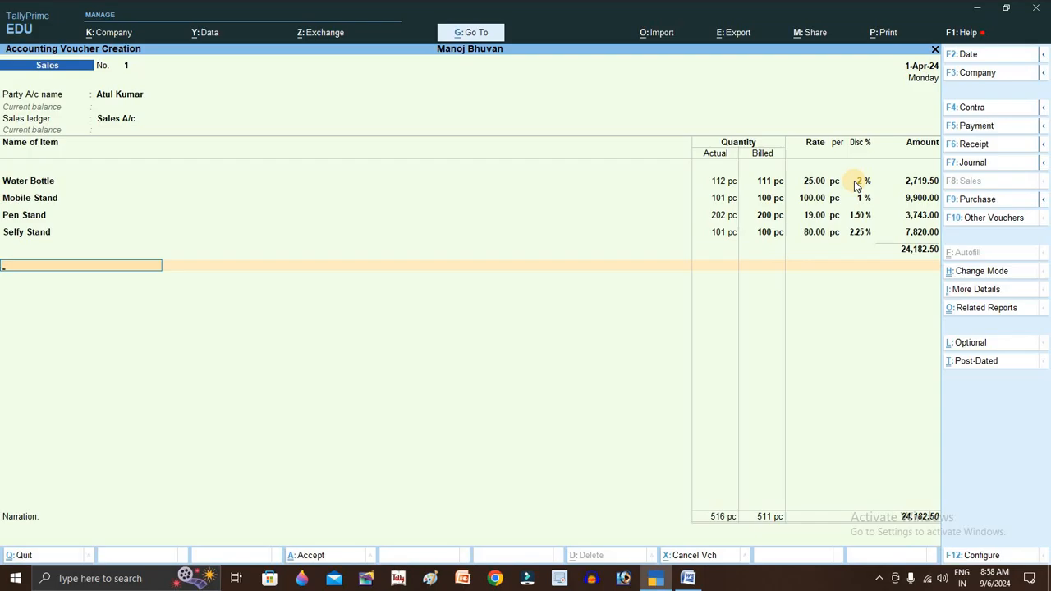
# - Create a Discount ledger under Indirect Expenses for the voucher's new row
pyautogui.press('Return')
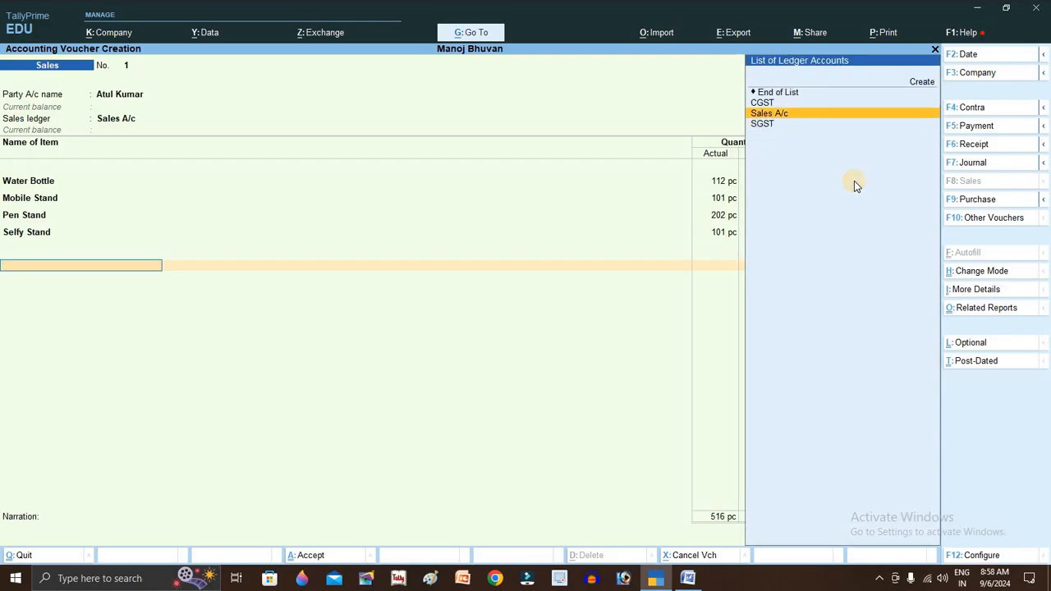
pyautogui.press('Up')
pyautogui.press('Up')
pyautogui.press('Up')
pyautogui.press('Return')
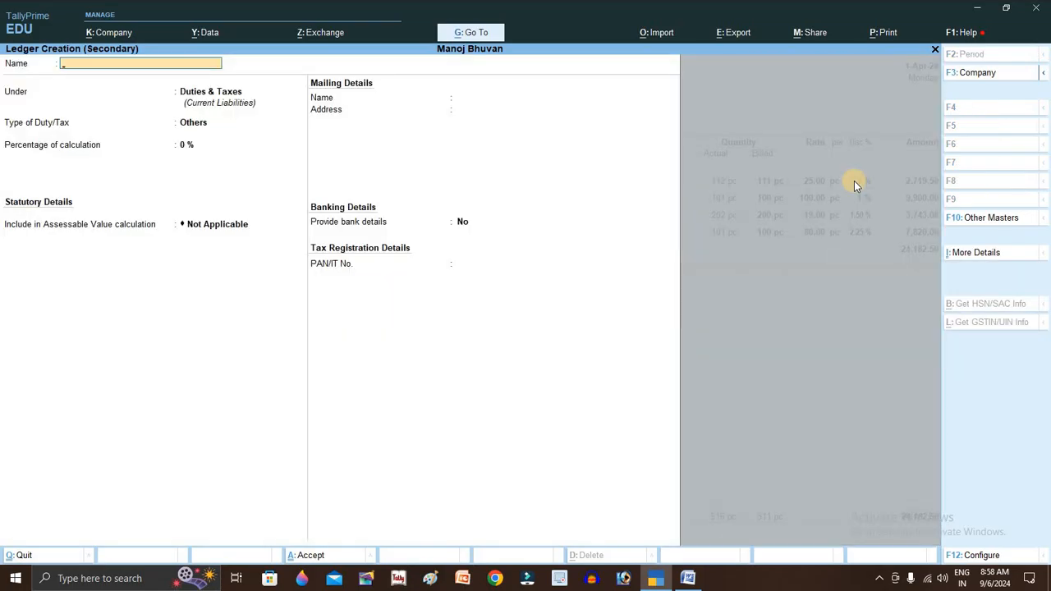
pyautogui.write('Discount')
pyautogui.press('Return')
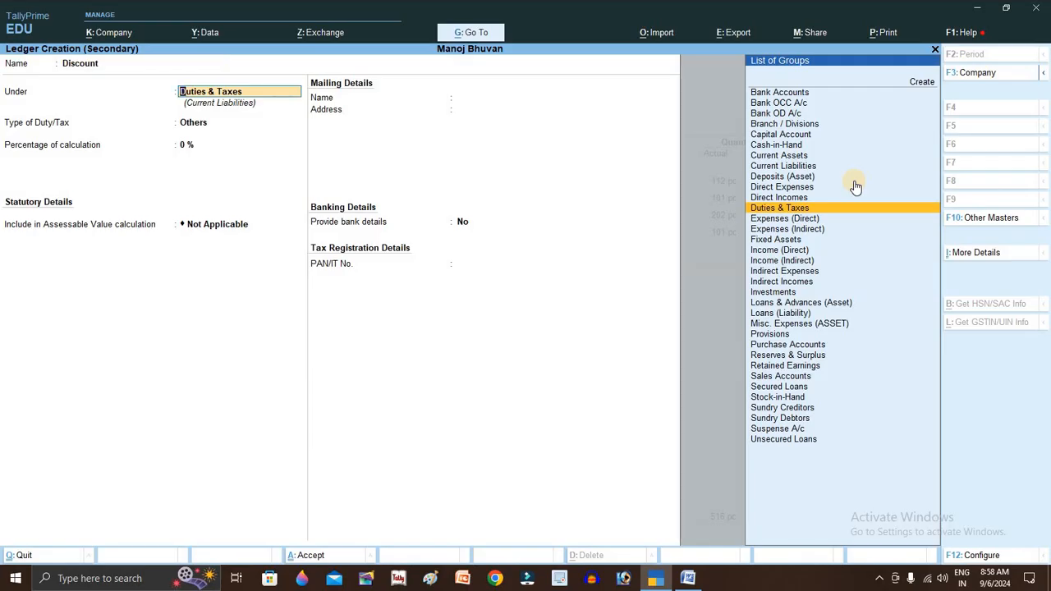
pyautogui.press('Down')
pyautogui.press('Down')
pyautogui.press('Return')
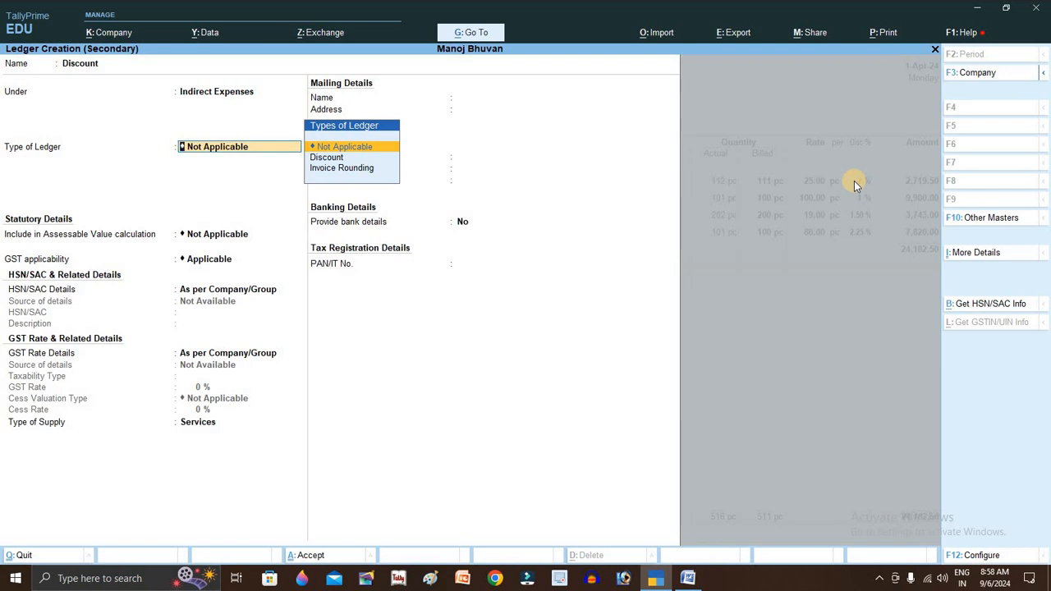
pyautogui.hotkey('ctrl', 'a')
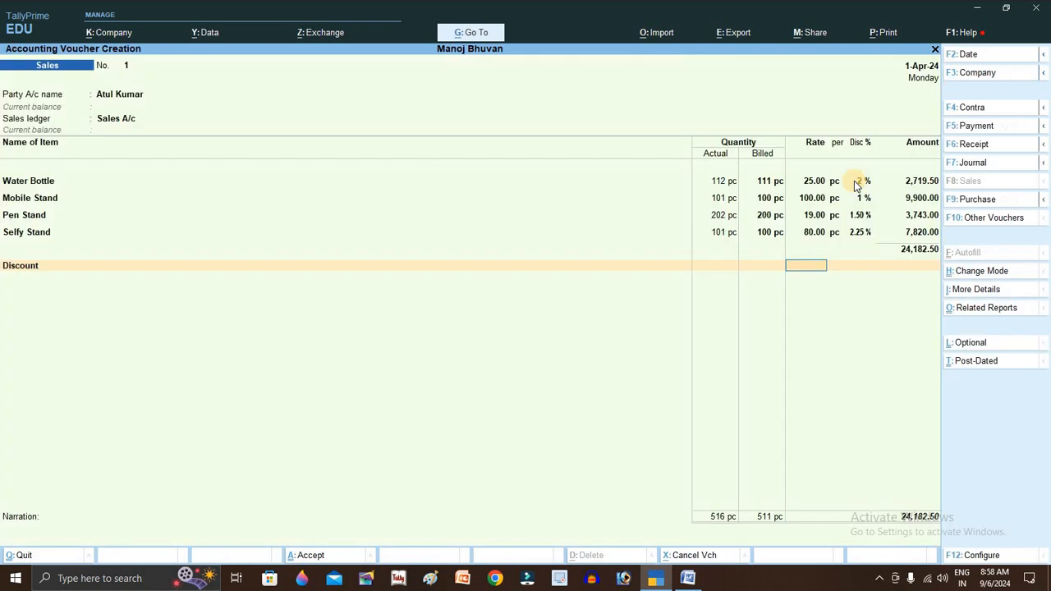
# - Enter (-)2.50 as the Discount amount, bringing the total to 24,180.00
pyautogui.press('Return')
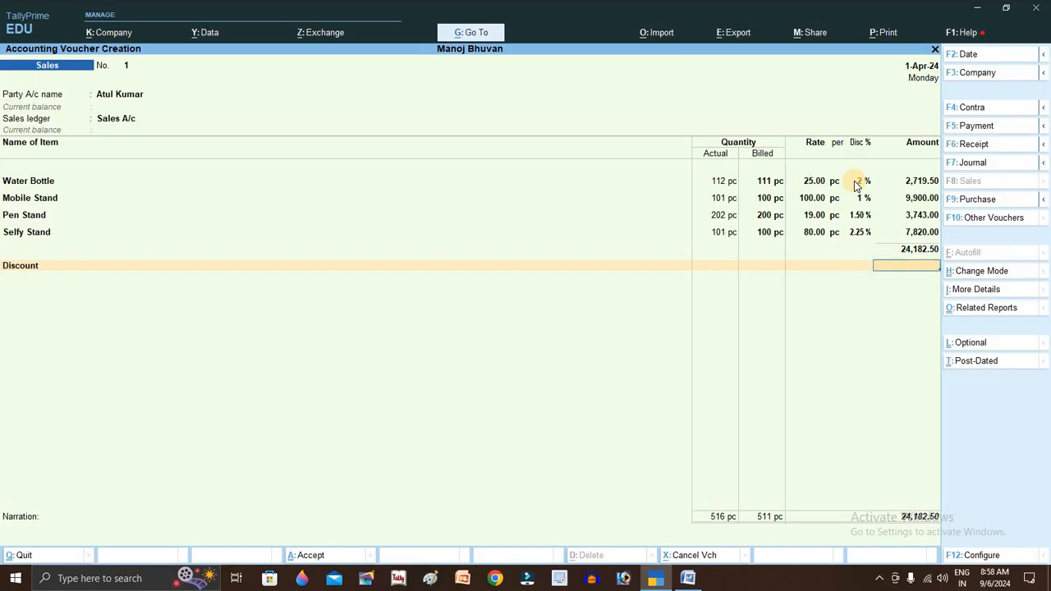
pyautogui.write('-2.50')
pyautogui.press('Return')
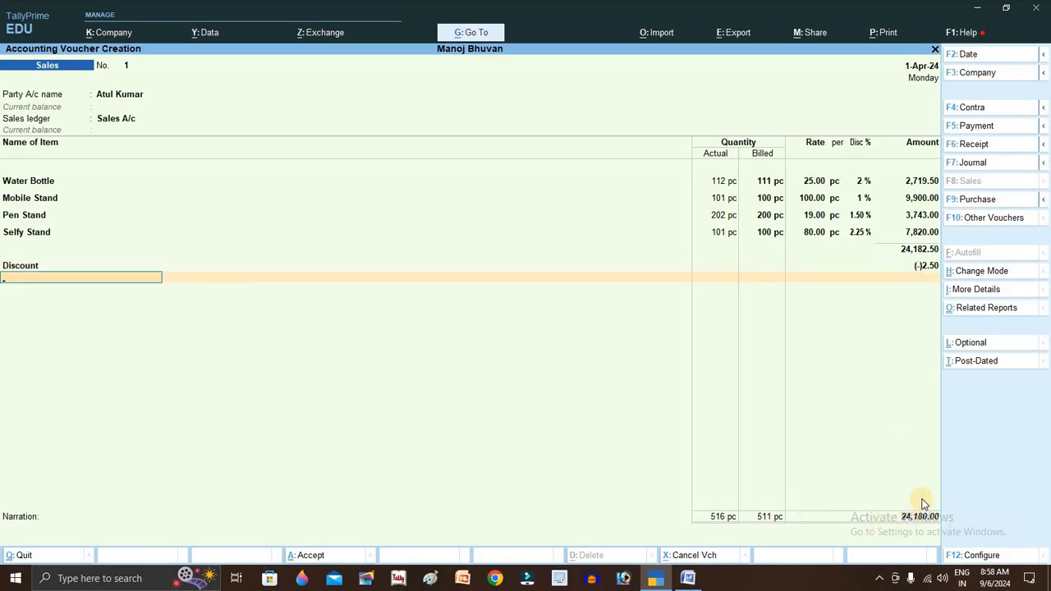
# - Accept sales voucher No. 1 and quit the blank follow-up voucher to Gateway of Tally
pyautogui.click(40, 181)
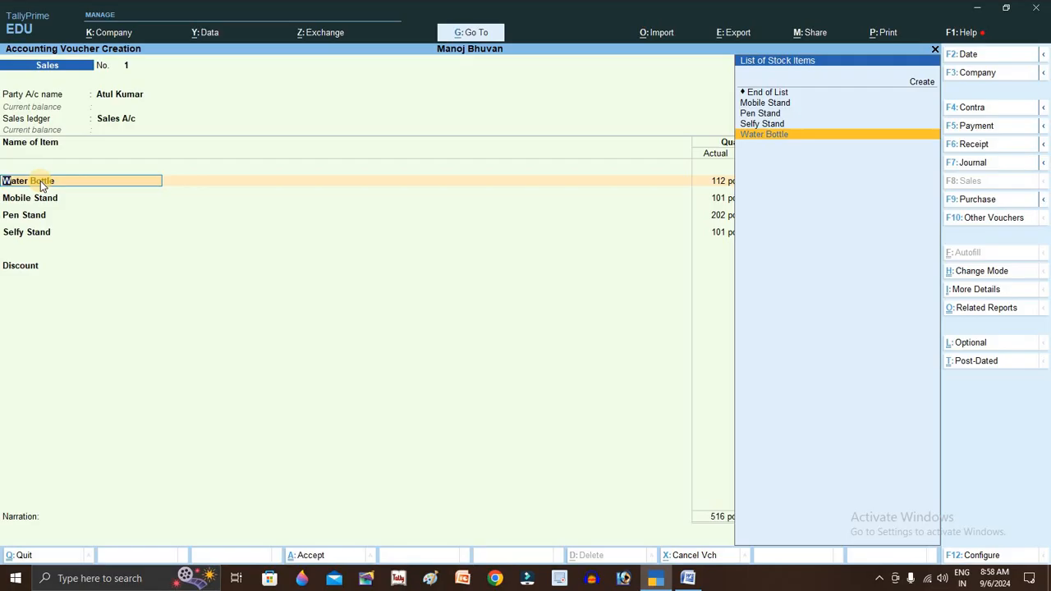
pyautogui.press('ctrl')
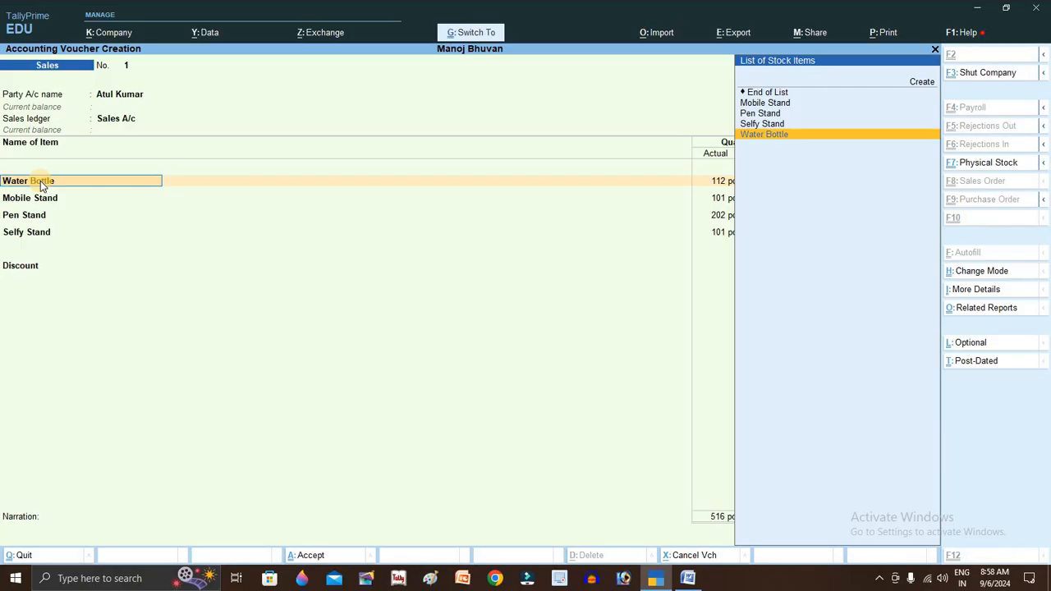
pyautogui.hotkey('ctrl', 'a')
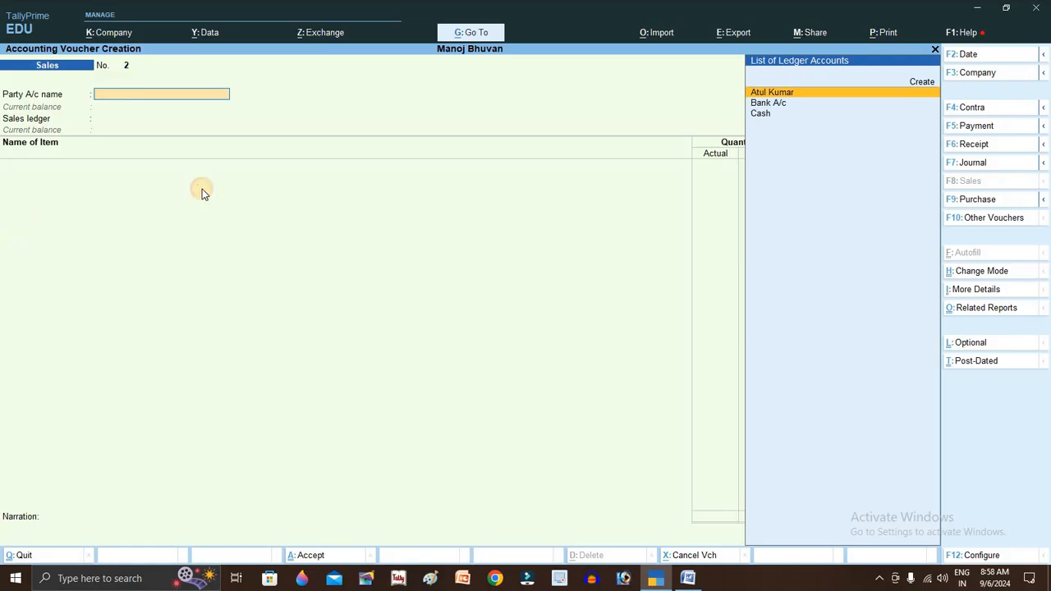
pyautogui.press('Escape')
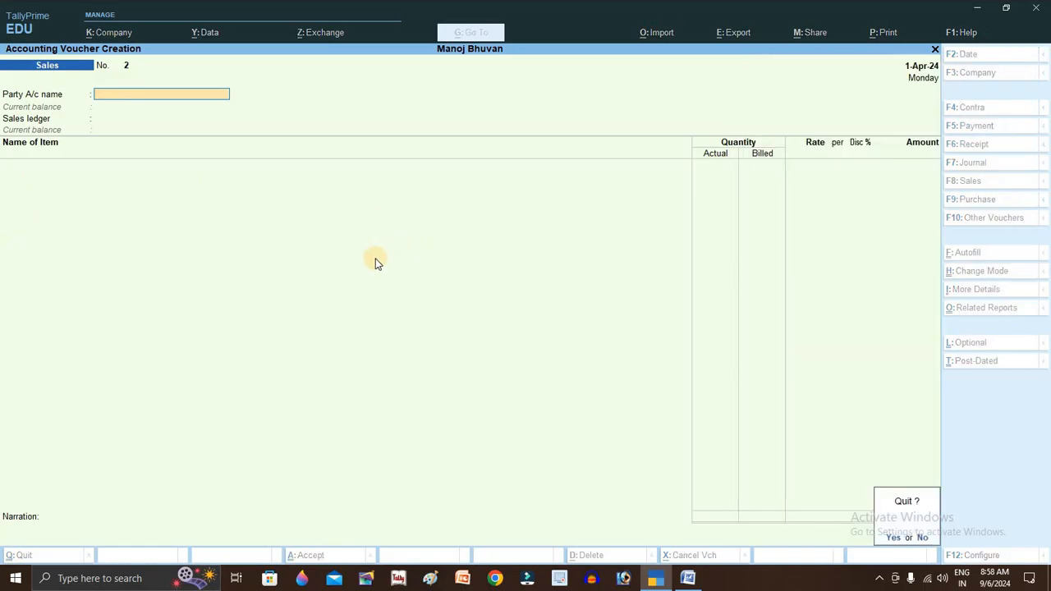
pyautogui.press('y')
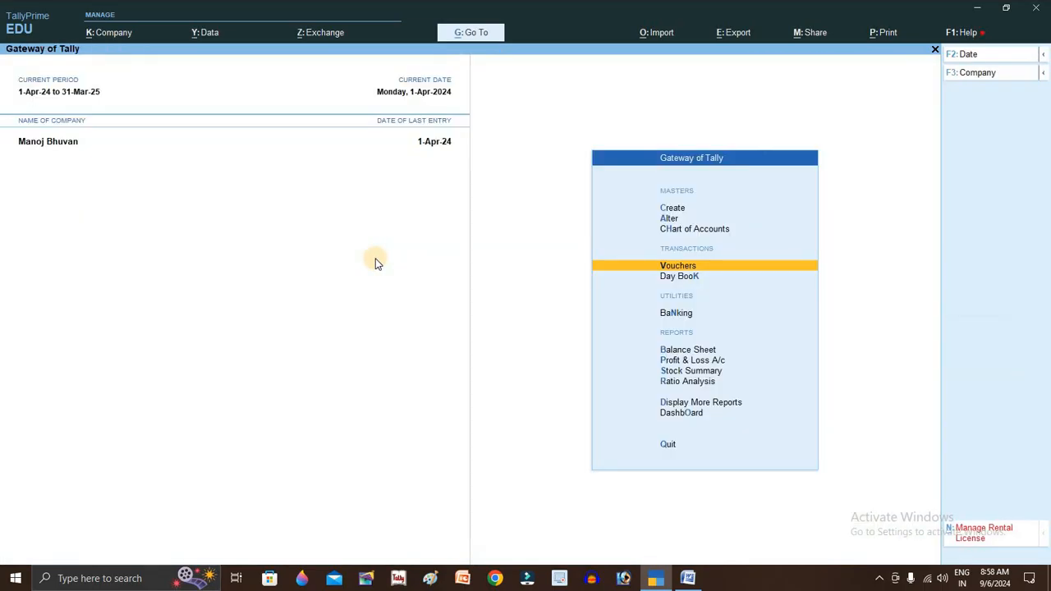
pyautogui.press('Up')
pyautogui.press('Up')
pyautogui.press('Up')
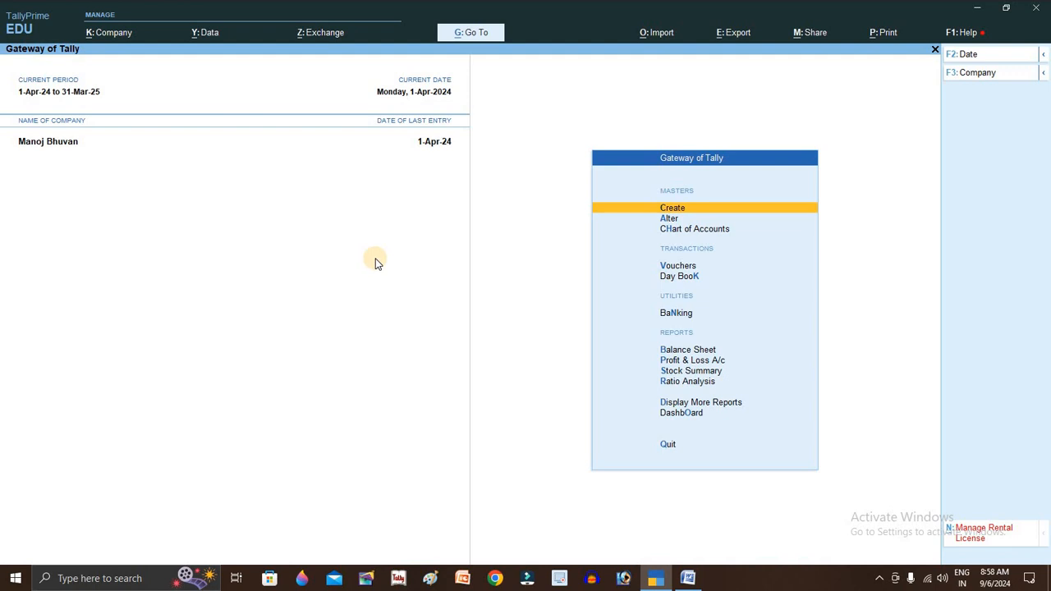
# - Start creating a new godown from the Gateway's Create list
pyautogui.press('Return')
pyautogui.press('Down')
pyautogui.press('Down')
pyautogui.press('Down')
pyautogui.press('Down')
pyautogui.press('Down')
pyautogui.press('Down')
pyautogui.press('Down')
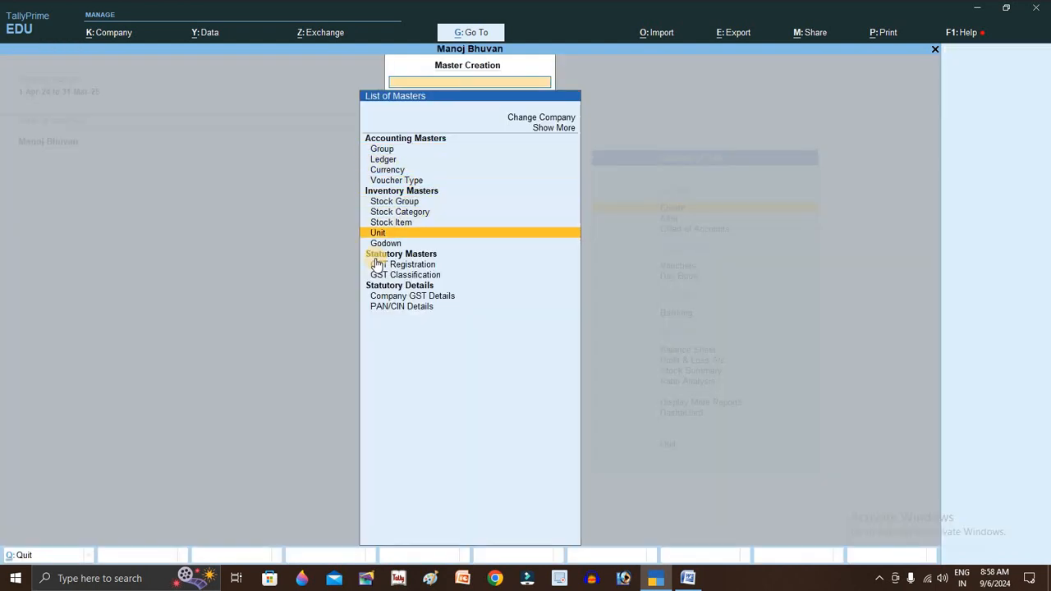
pyautogui.press('Down')
pyautogui.press('Return')
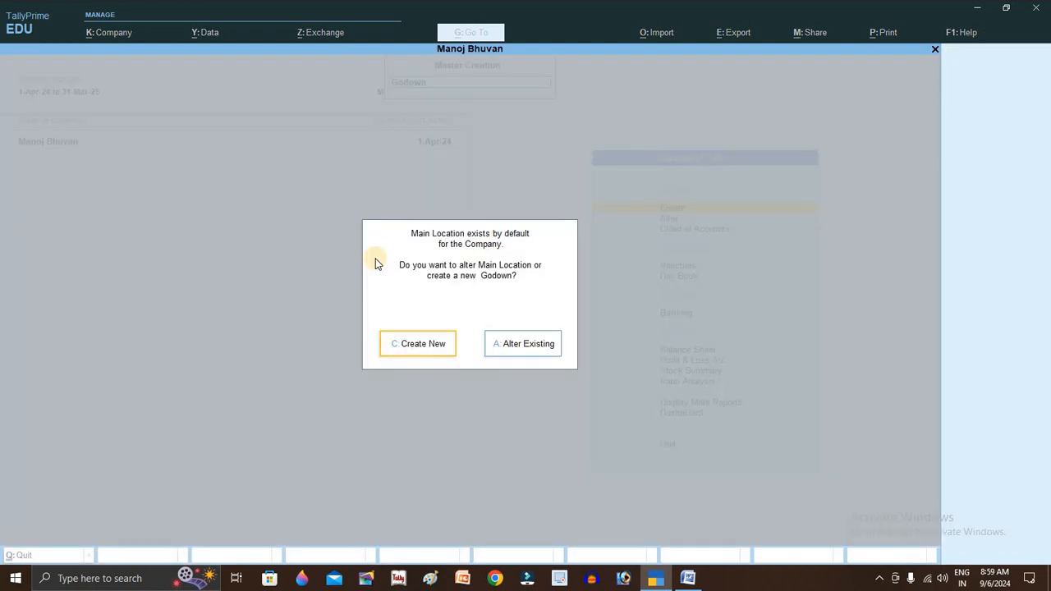
pyautogui.press('Return')
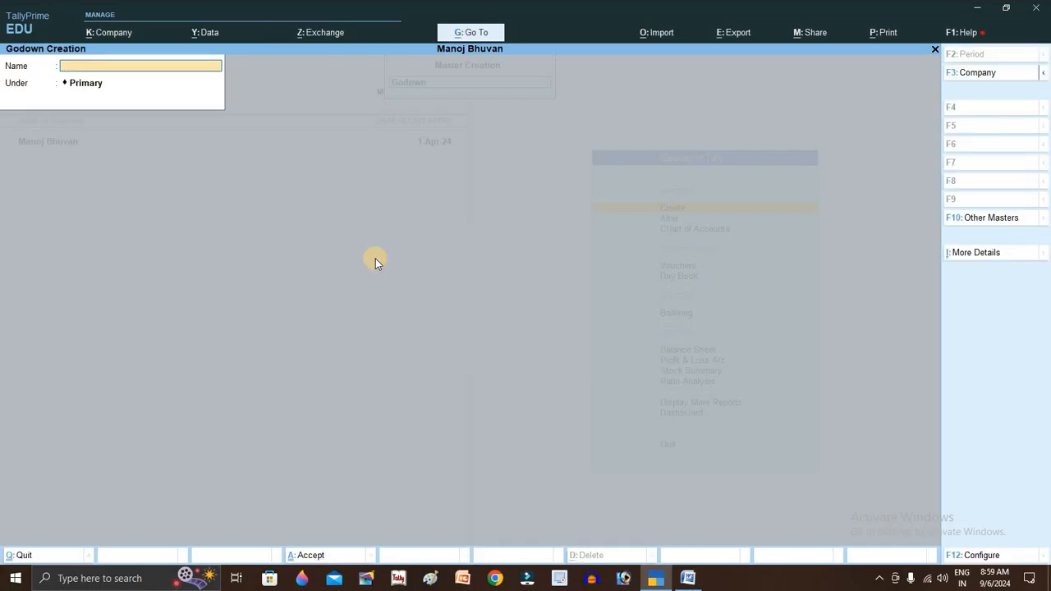
# - Name the godown Naka Chowk Godown, keep it under Primary, and save it
pyautogui.write('Gow')
pyautogui.press('BackSpace')
pyautogui.write('down a')
pyautogui.press('BackSpace')
pyautogui.press('BackSpace')
pyautogui.press('BackSpace')
pyautogui.press('BackSpace')
pyautogui.press('BackSpace')
pyautogui.write('Nka')
pyautogui.press('BackSpace')
pyautogui.write('am')
pyautogui.press('BackSpace')
pyautogui.write('Chowk Godown')
pyautogui.press('Return')
pyautogui.press('Return')
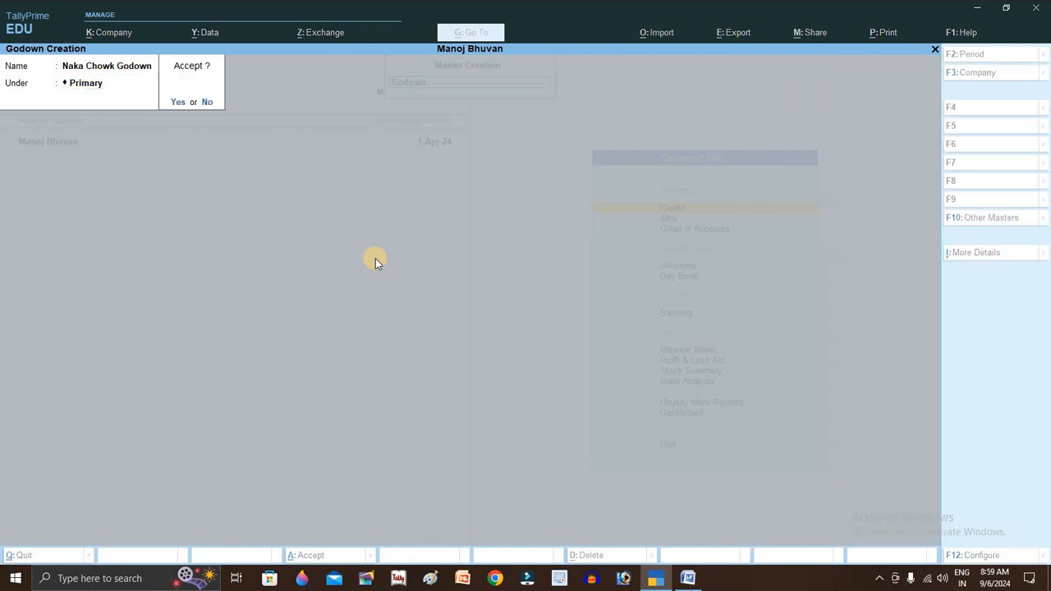
pyautogui.press('Return')
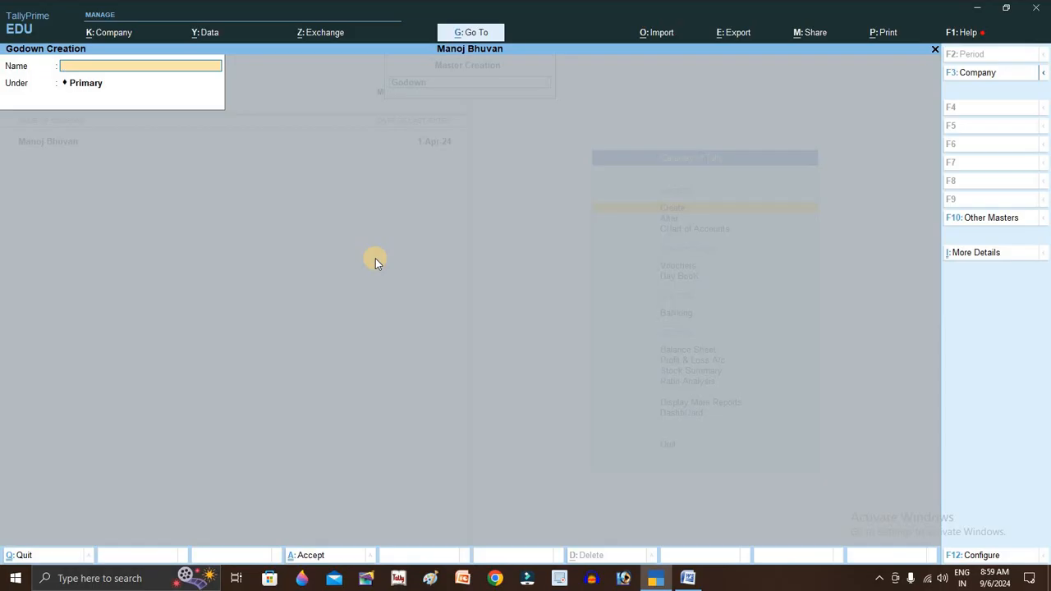
# - Discard the empty godown form and begin a new ledger named Hamali
pyautogui.press('Escape')
pyautogui.press('Return')
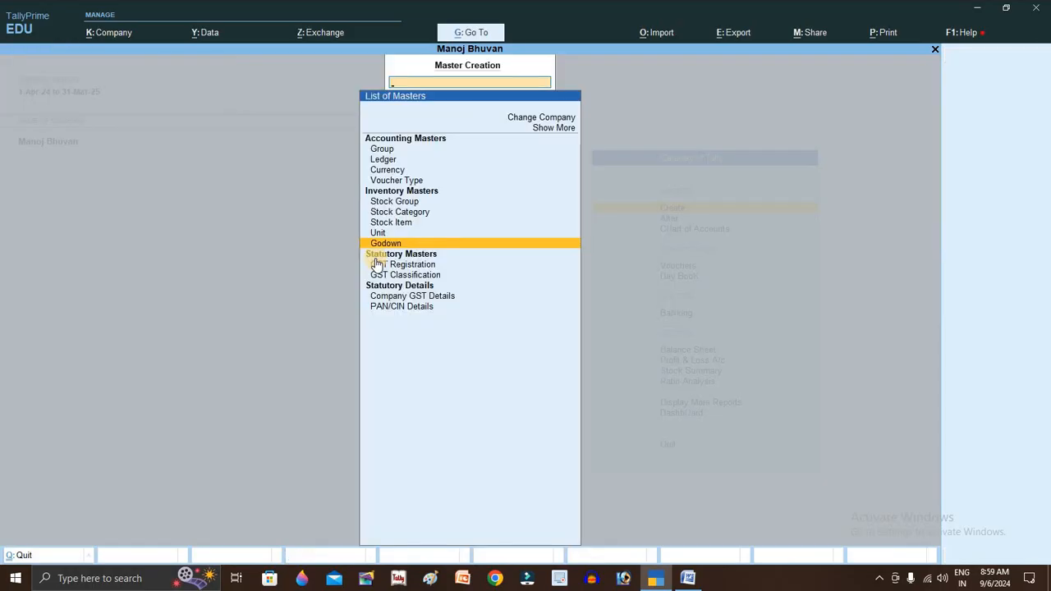
pyautogui.press('Up')
pyautogui.press('Up')
pyautogui.press('Up')
pyautogui.press('Up')
pyautogui.press('Up')
pyautogui.press('Up')
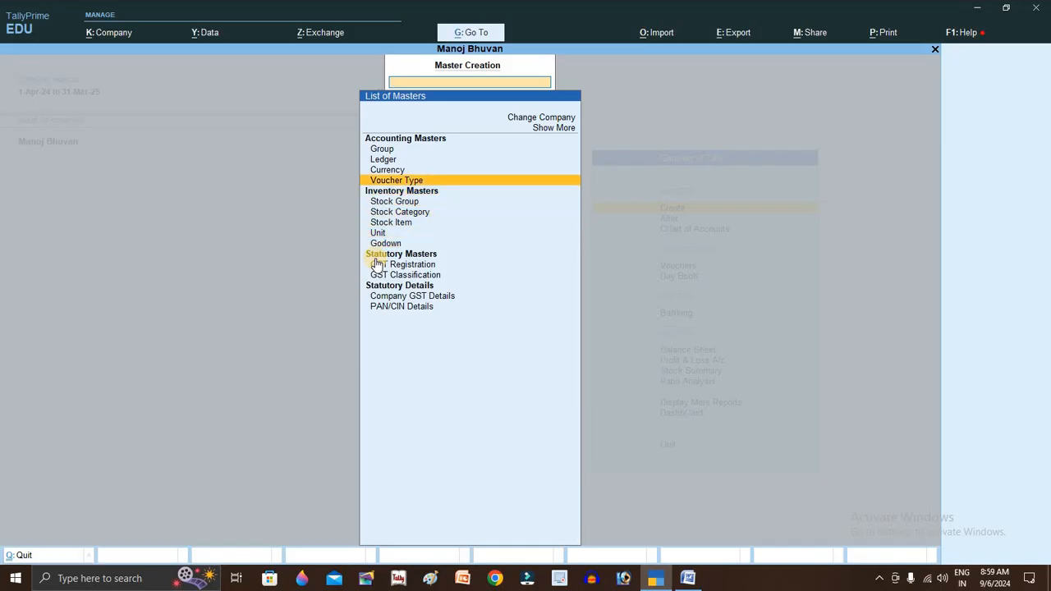
pyautogui.press('Up')
pyautogui.press('Return')
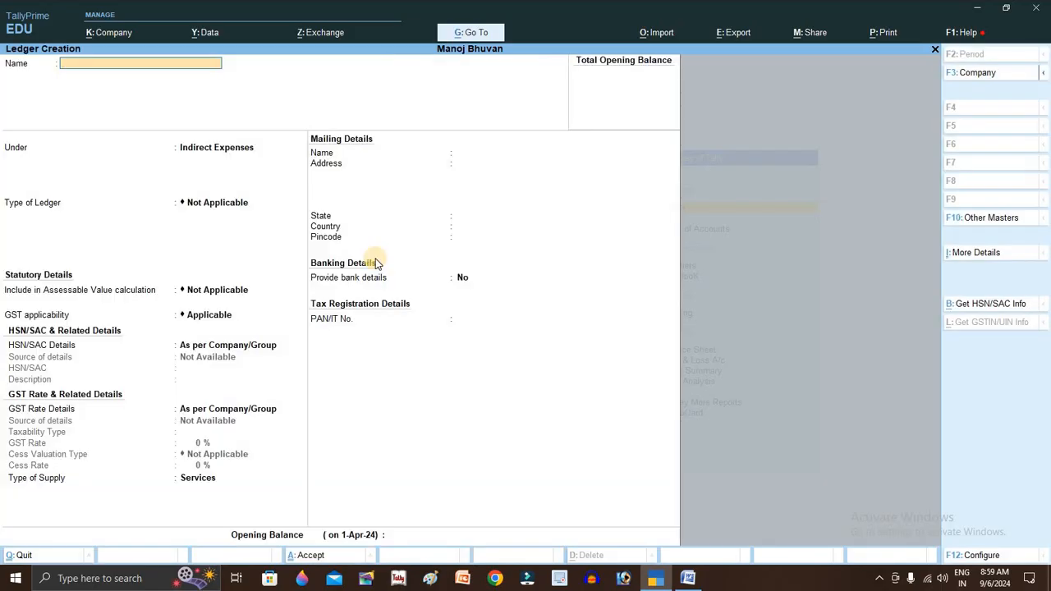
pyautogui.write('Hama')
pyautogui.press('Return')
pyautogui.press('Return')
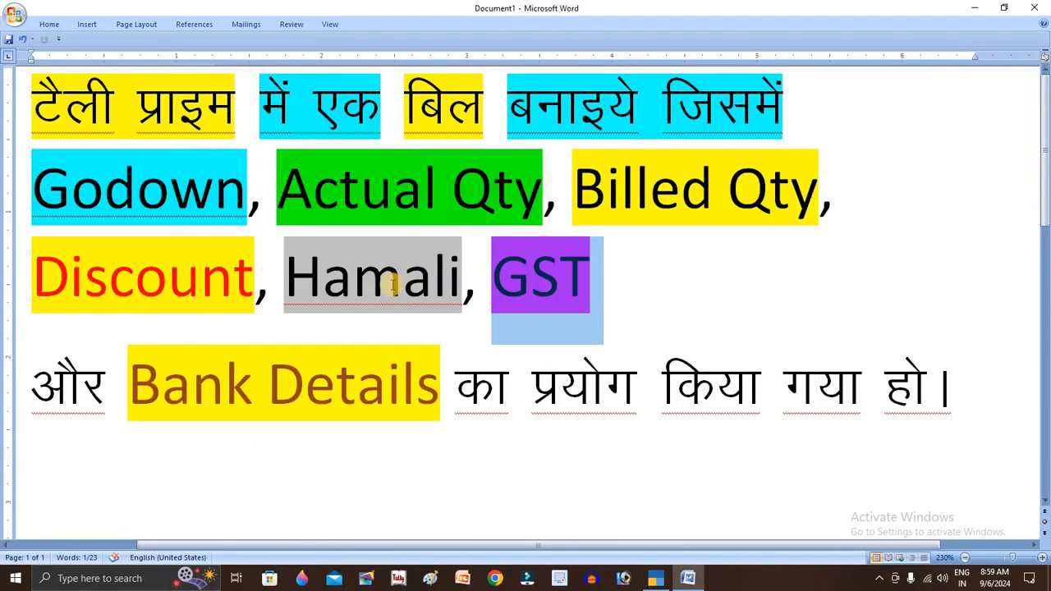
pyautogui.click(354, 280)
pyautogui.click(141, 279)
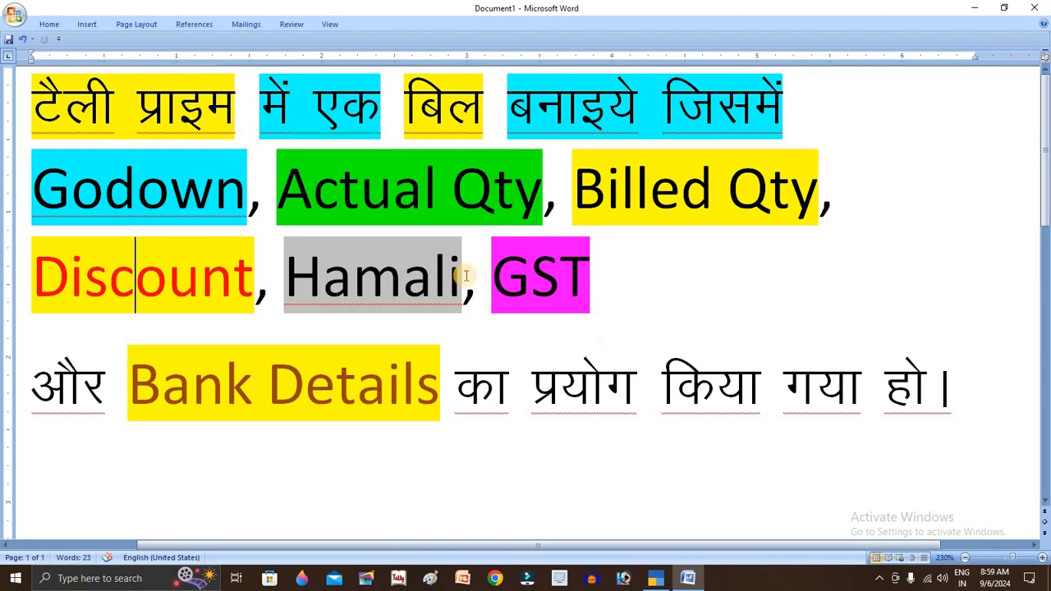
pyautogui.click(172, 179)
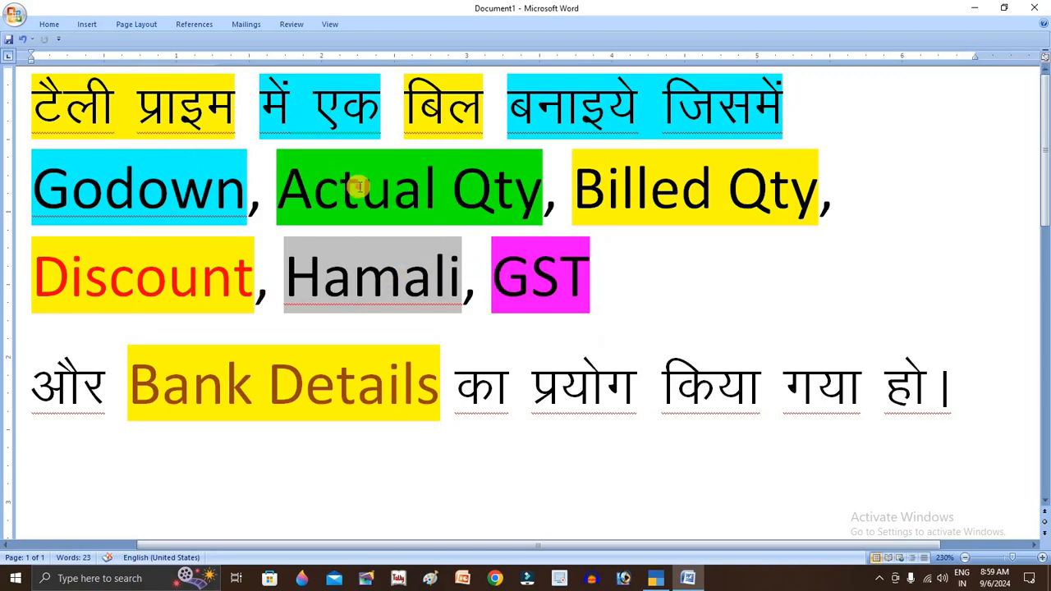
pyautogui.click(496, 188)
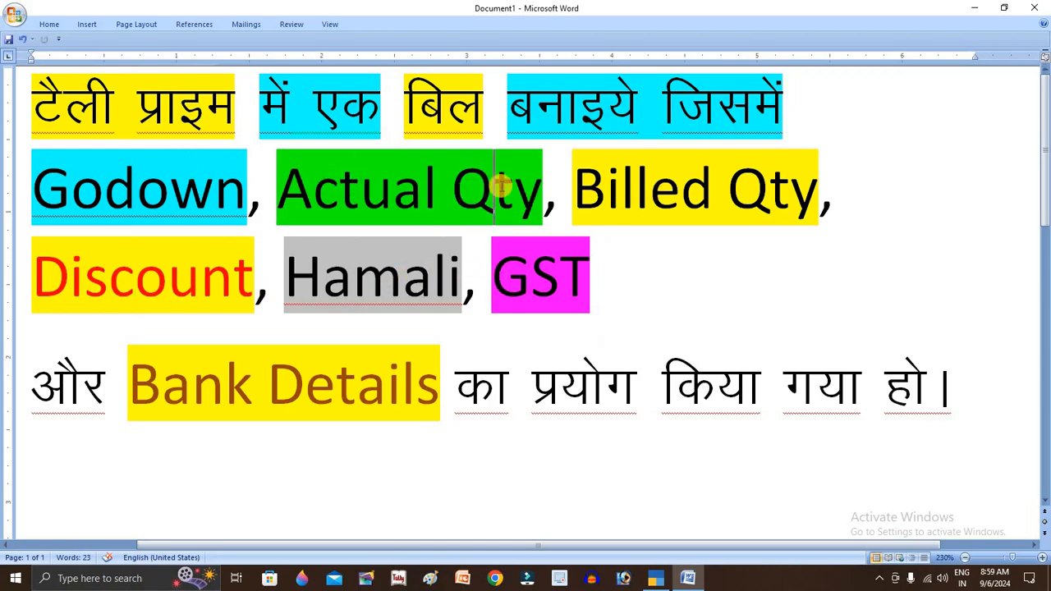
pyautogui.click(705, 188)
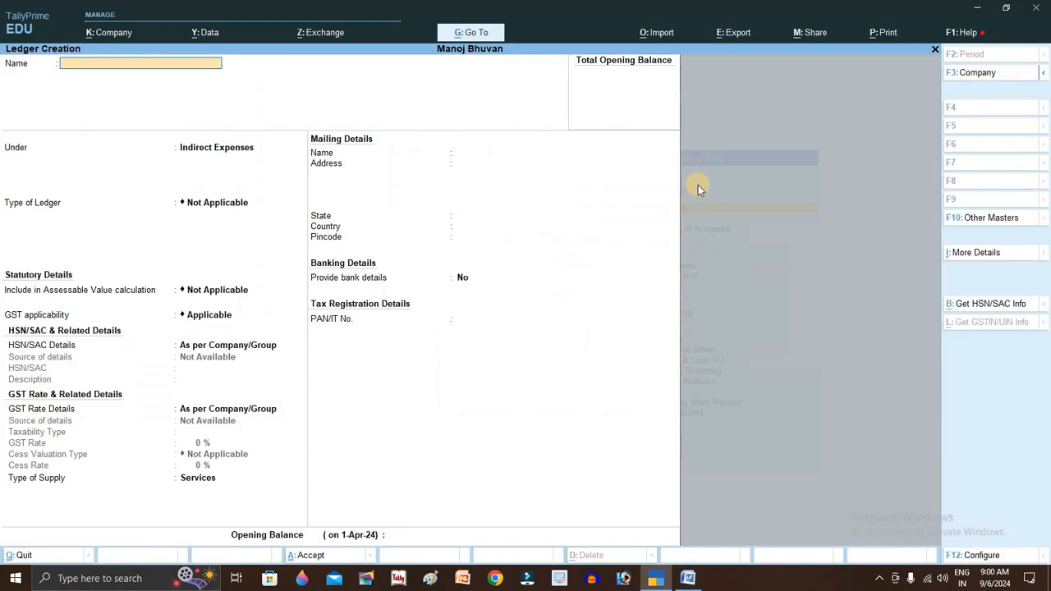
# - Reopen Sales voucher 1 from the Day Book and reach Water Bottle's item allocations
pyautogui.press('Return')
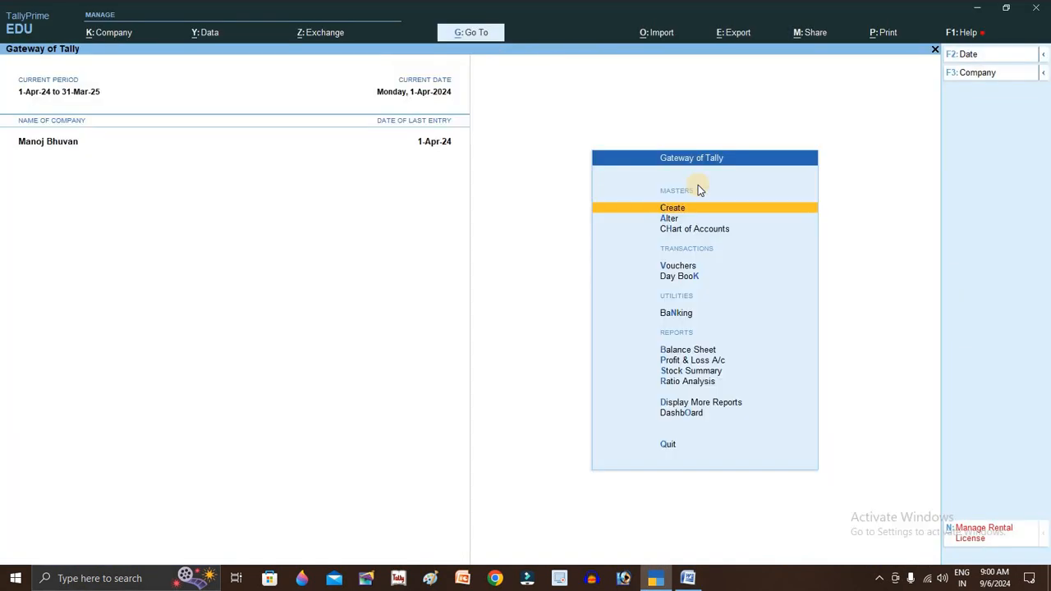
pyautogui.press('Down')
pyautogui.press('Down')
pyautogui.press('Down')
pyautogui.press('Down')
pyautogui.press('Return')
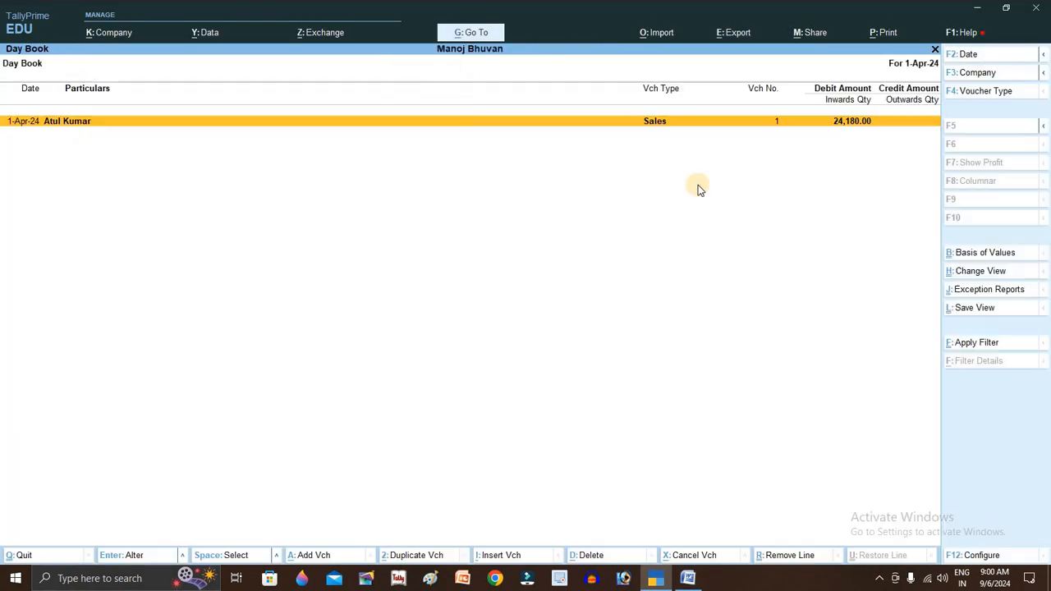
pyautogui.press('Return')
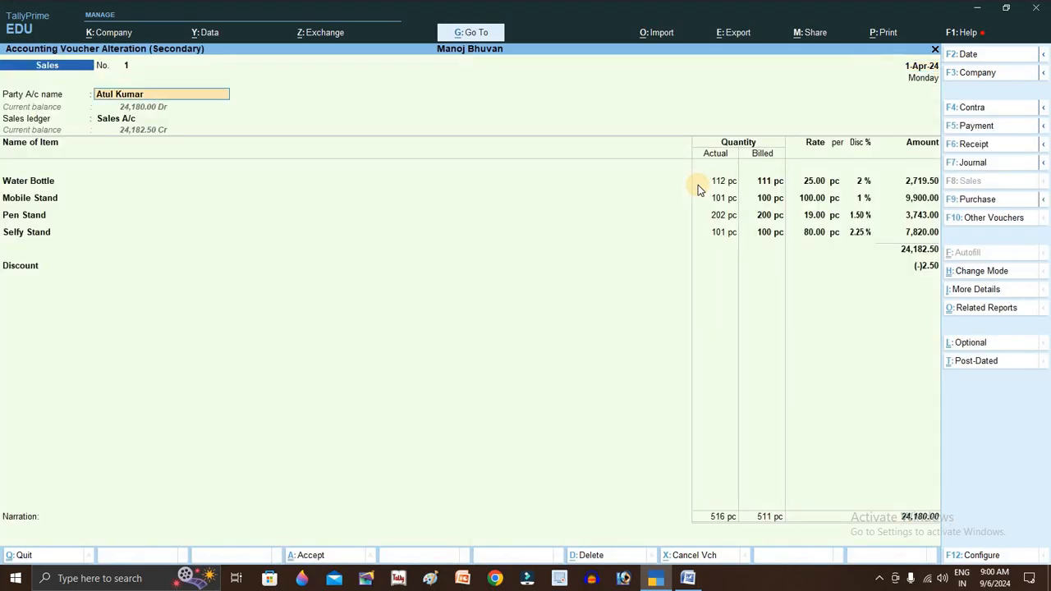
pyautogui.press('Return')
pyautogui.press('Return')
pyautogui.press('Return')
pyautogui.press('Return')
pyautogui.press('Return')
pyautogui.press('Return')
pyautogui.press('Return')
pyautogui.press('Return')
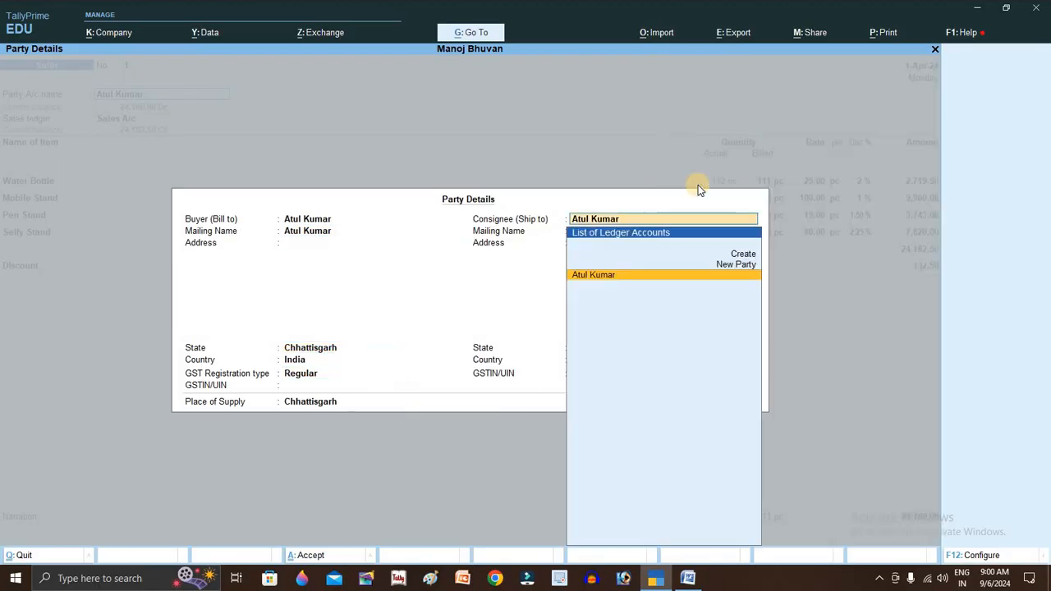
pyautogui.press('Return')
pyautogui.press('Return')
pyautogui.press('Return')
pyautogui.press('Return')
pyautogui.press('Return')
pyautogui.press('Return')
pyautogui.press('Return')
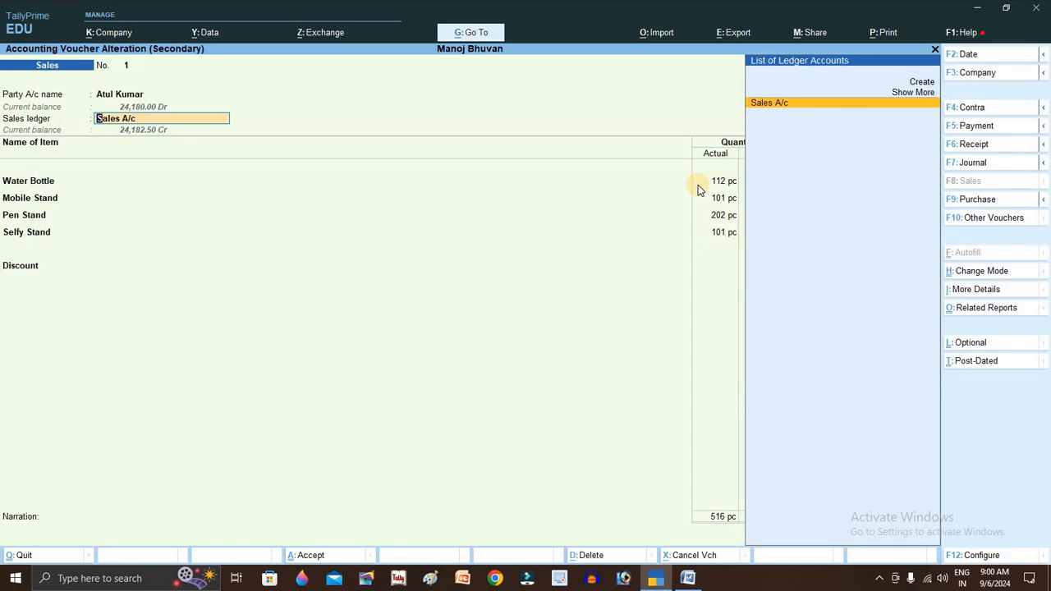
pyautogui.press('Return')
pyautogui.press('Return')
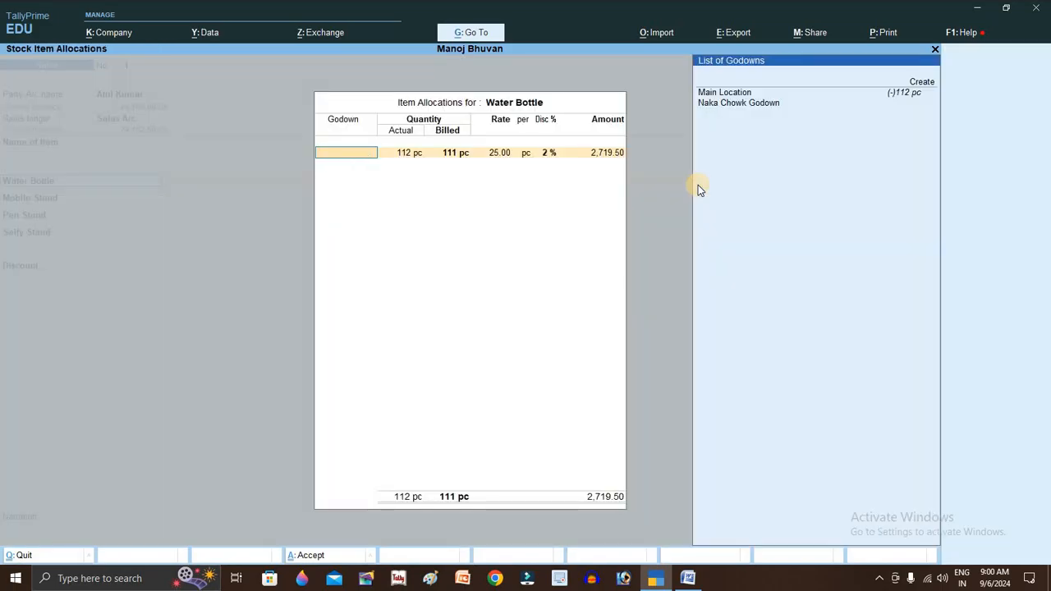
# - Allocate Water Bottle to Naka Chowk Godown
pyautogui.press('BackSpace')
pyautogui.press('Down')
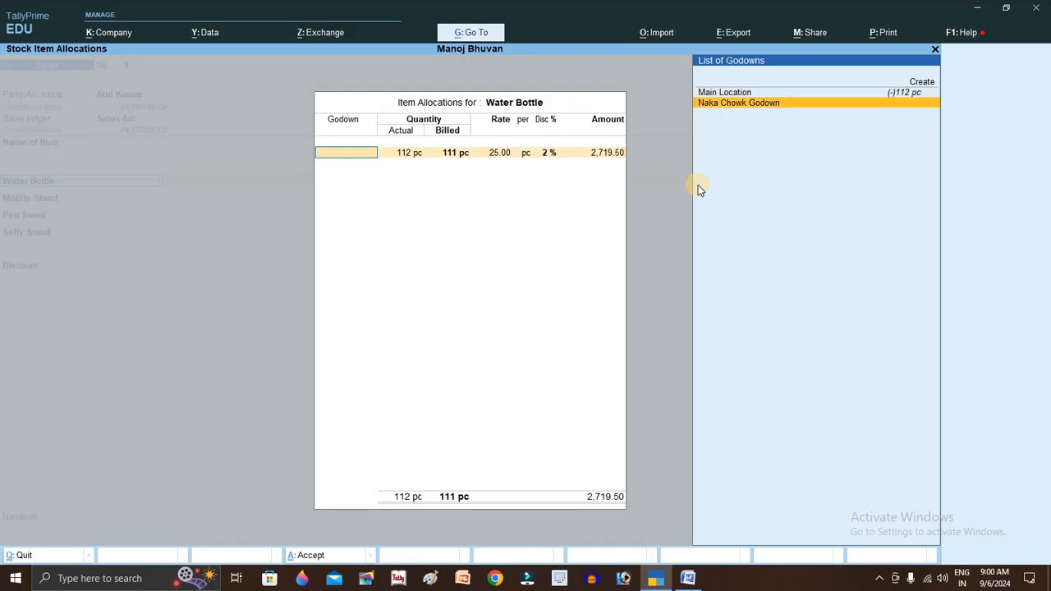
pyautogui.press('Return')
pyautogui.press('Return')
pyautogui.press('Return')
pyautogui.press('Return')
pyautogui.press('Return')
pyautogui.press('Return')
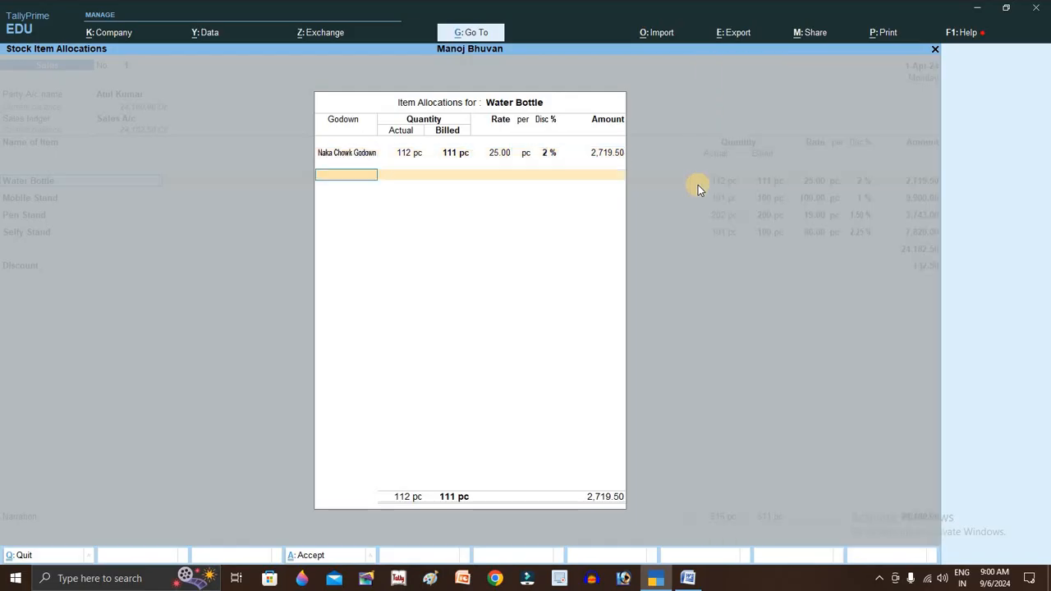
pyautogui.press('Return')
pyautogui.press('Return')
pyautogui.press('Return')
pyautogui.press('Return')
pyautogui.press('Return')
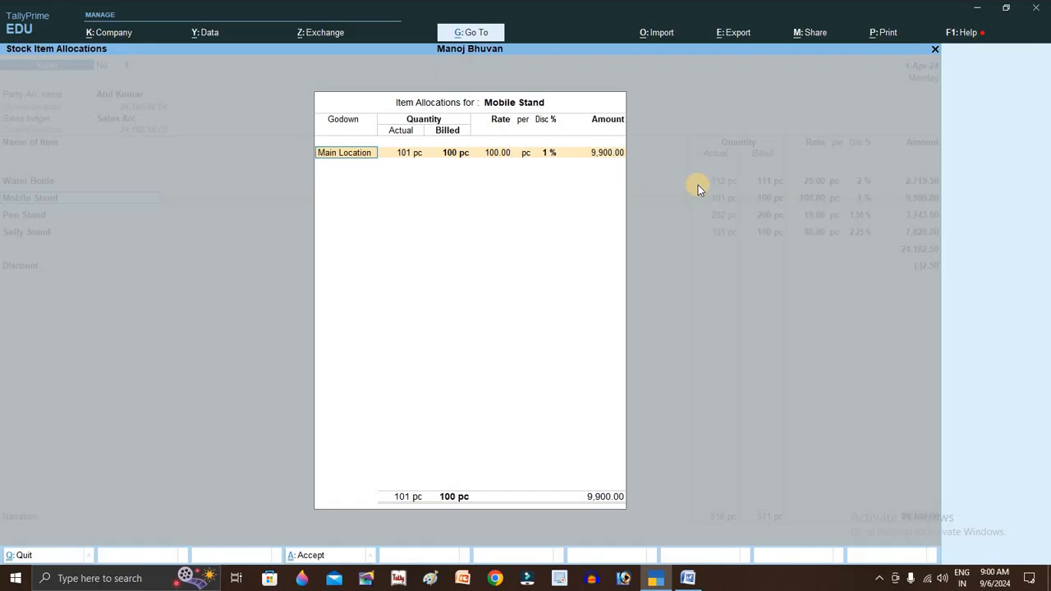
# - Keep Mobile Stand in Main Location and pass Pen Stand's GST details unchanged
pyautogui.press('Return')
pyautogui.press('Return')
pyautogui.press('Return')
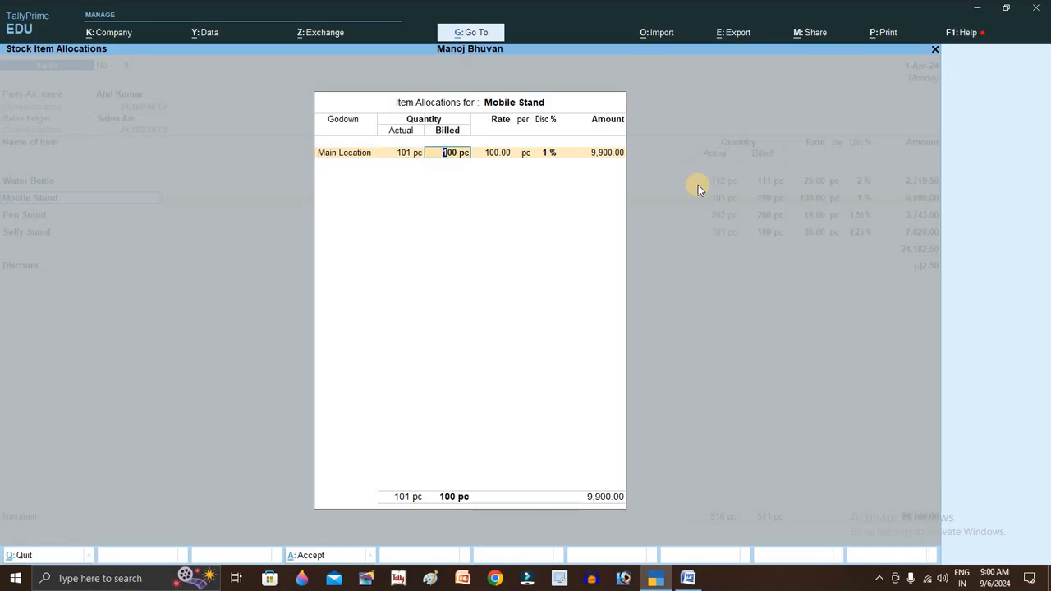
pyautogui.press('Return')
pyautogui.press('Return')
pyautogui.press('Return')
pyautogui.press('Return')
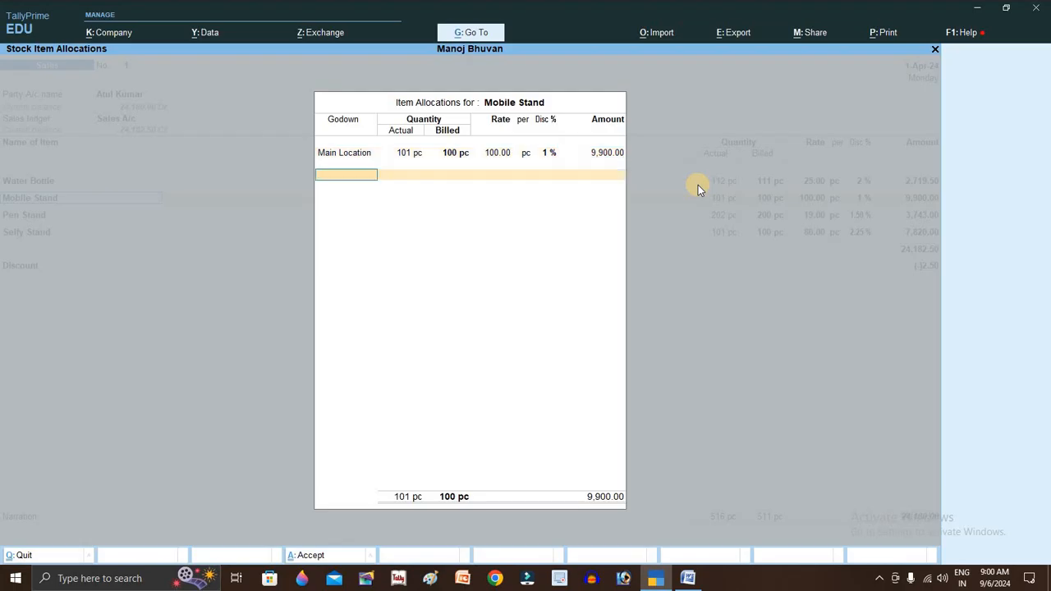
pyautogui.press('Return')
pyautogui.press('Return')
pyautogui.press('Return')
pyautogui.press('Return')
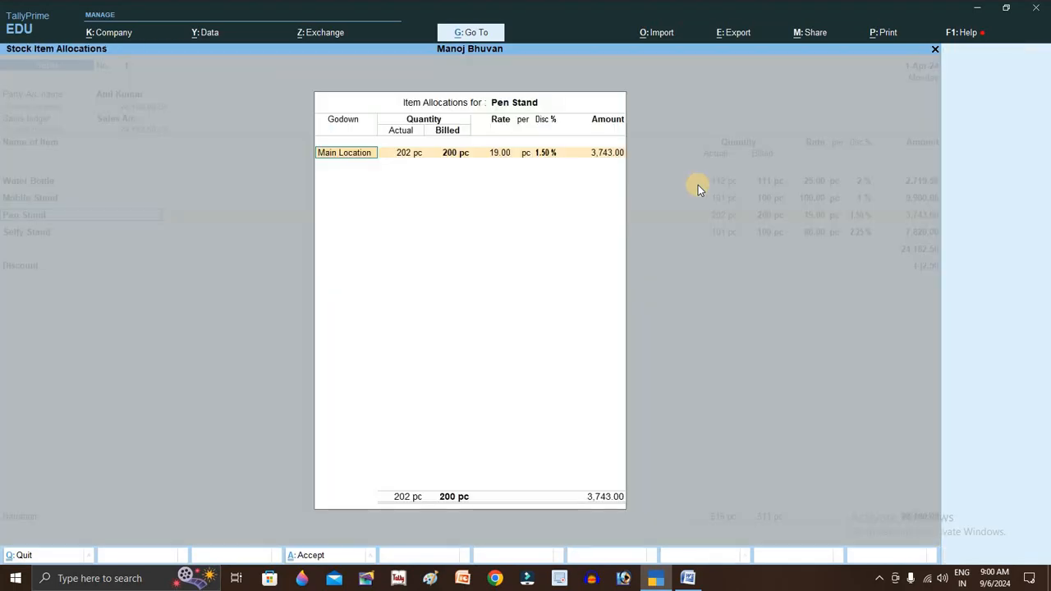
pyautogui.press('Return')
pyautogui.press('Return')
pyautogui.press('Return')
pyautogui.press('Return')
pyautogui.press('Return')
pyautogui.press('Return')
pyautogui.press('Return')
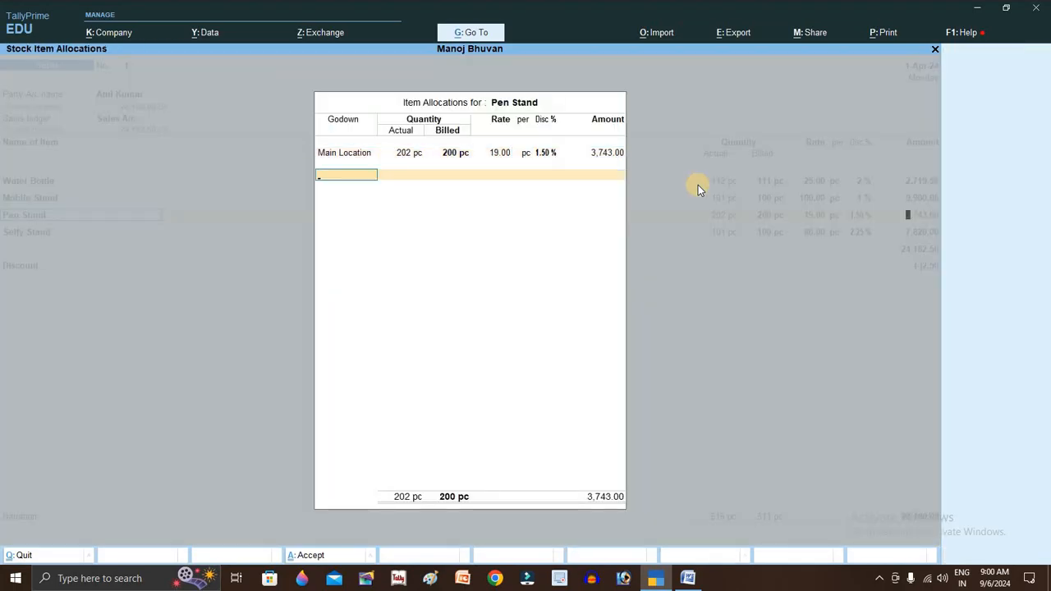
pyautogui.press('Return')
pyautogui.press('Return')
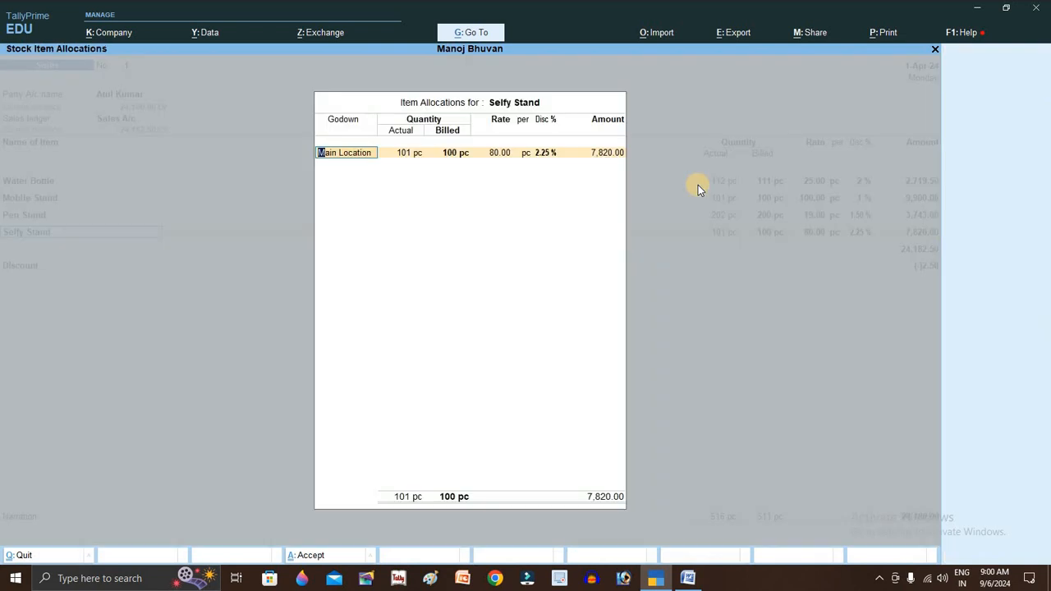
# - Allocate Selfy Stand to Naka Chowk Godown and return to the voucher
pyautogui.press('BackSpace')
pyautogui.press('Down')
pyautogui.press('Down')
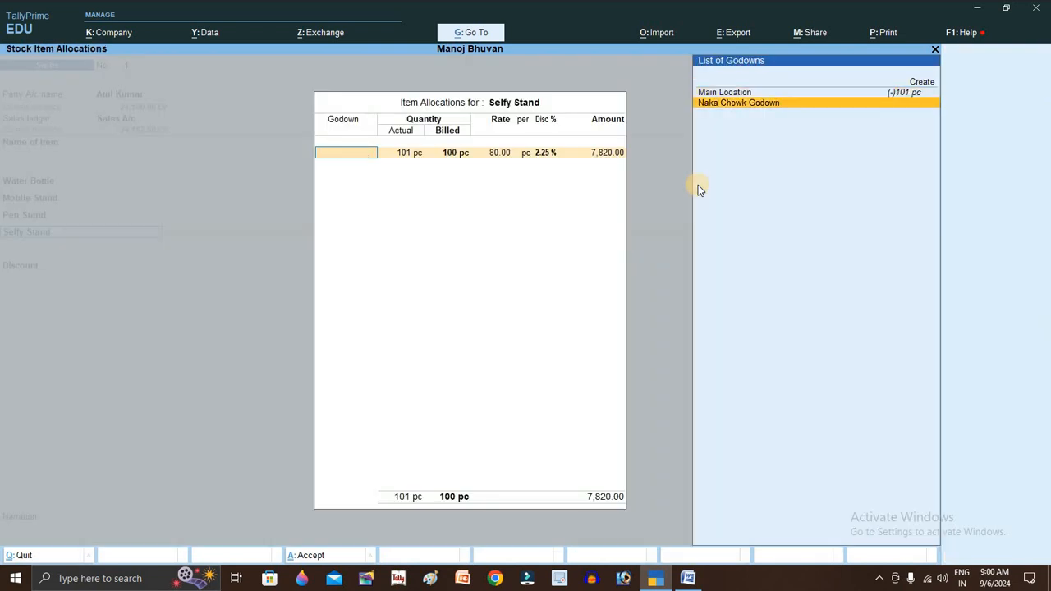
pyautogui.press('Return')
pyautogui.press('Return')
pyautogui.press('Return')
pyautogui.press('Return')
pyautogui.press('Return')
pyautogui.press('Return')
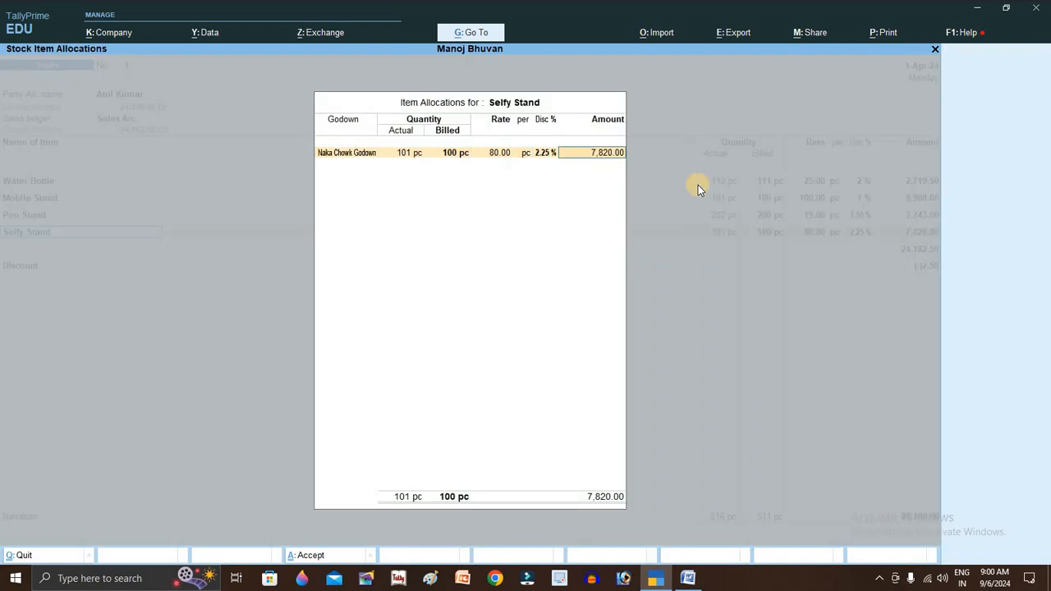
pyautogui.press('Return')
pyautogui.press('Return')
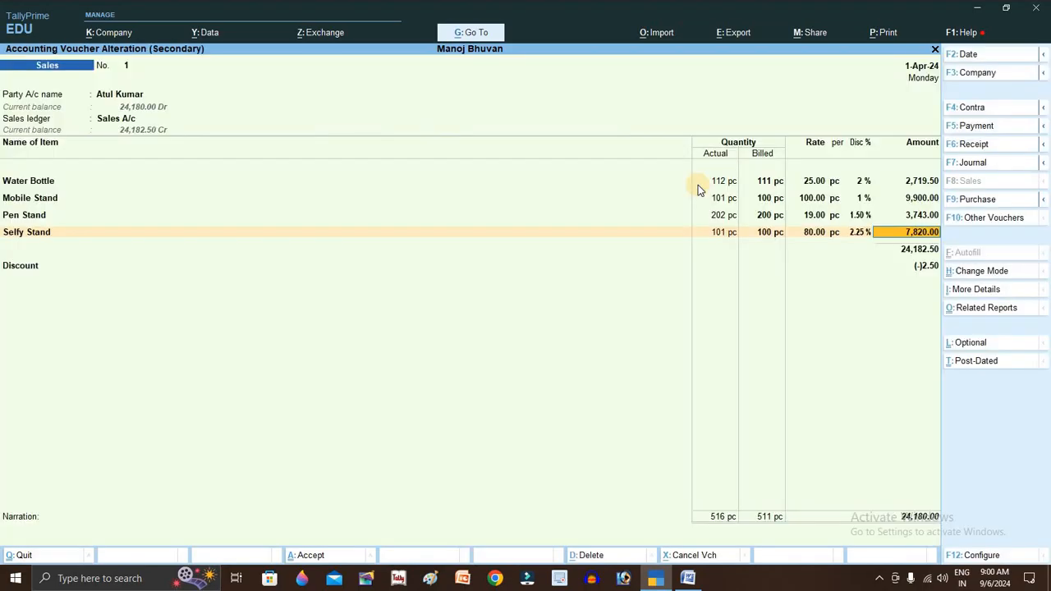
# - Pass Selfy Stand's GST details and add a Hamali ledger line below the items
pyautogui.press('Return')
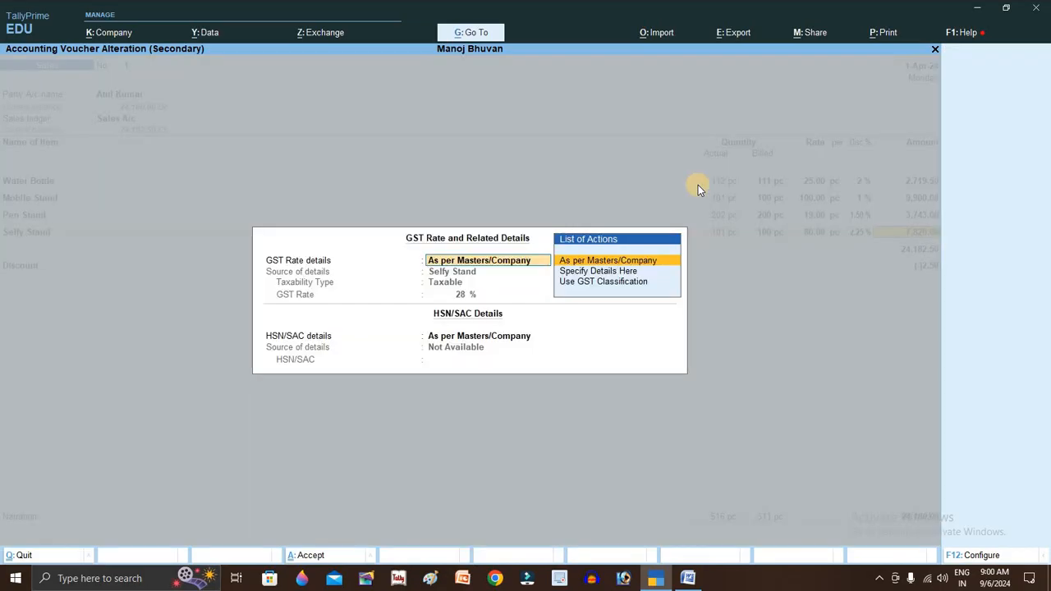
pyautogui.press('Return')
pyautogui.press('Return')
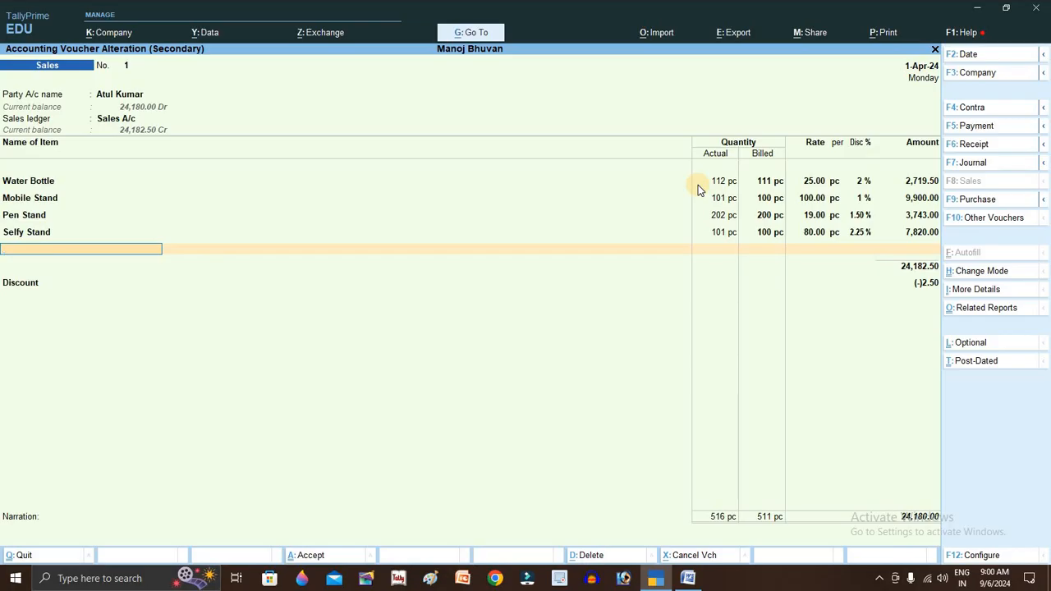
pyautogui.press('Return')
pyautogui.press('Return')
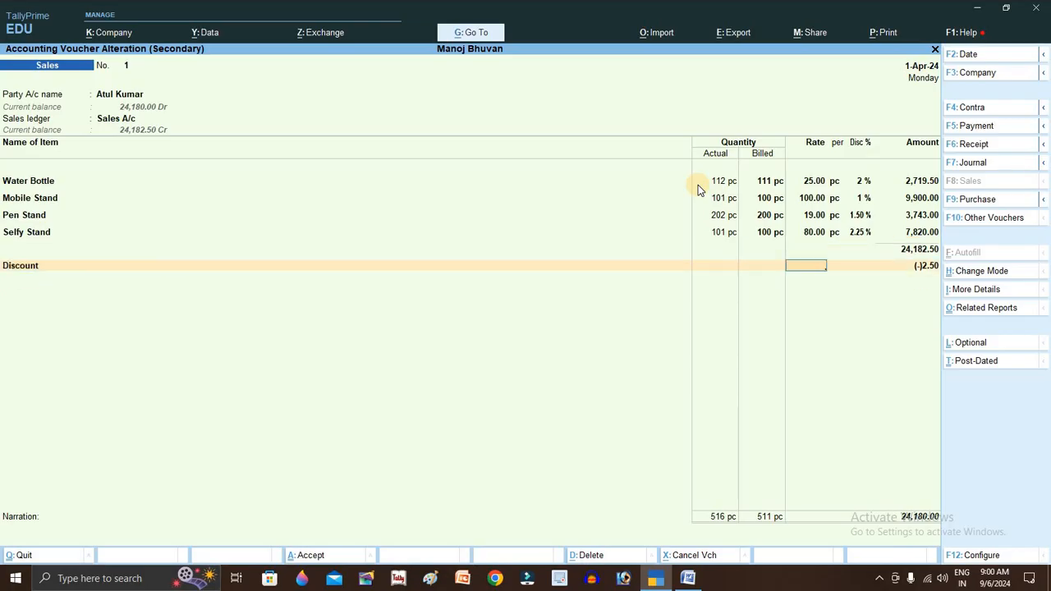
pyautogui.press('Return')
pyautogui.press('Return')
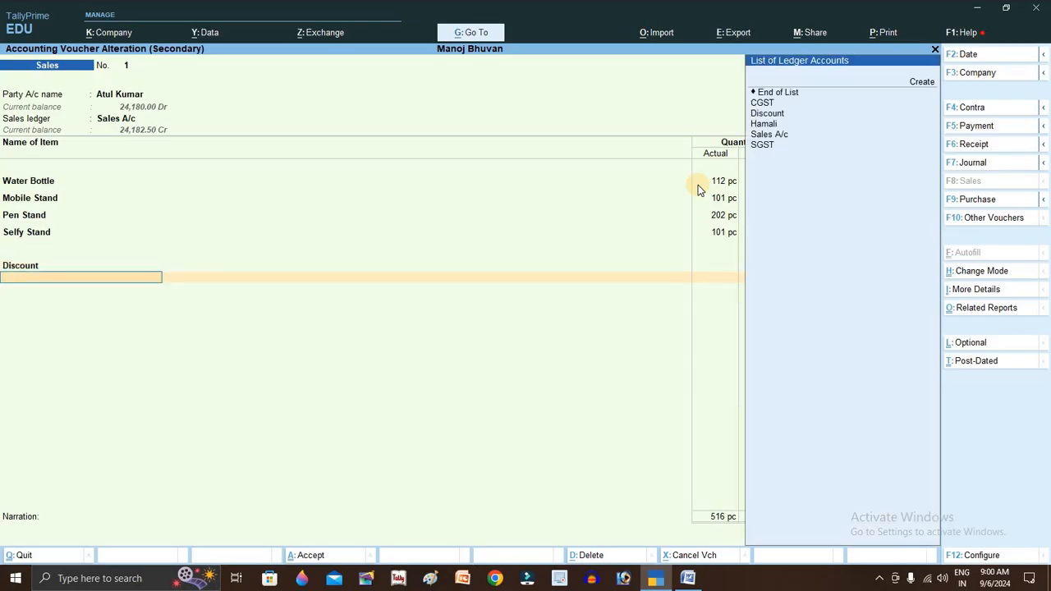
pyautogui.press('Down')
pyautogui.press('Down')
pyautogui.press('Down')
pyautogui.press('Down')
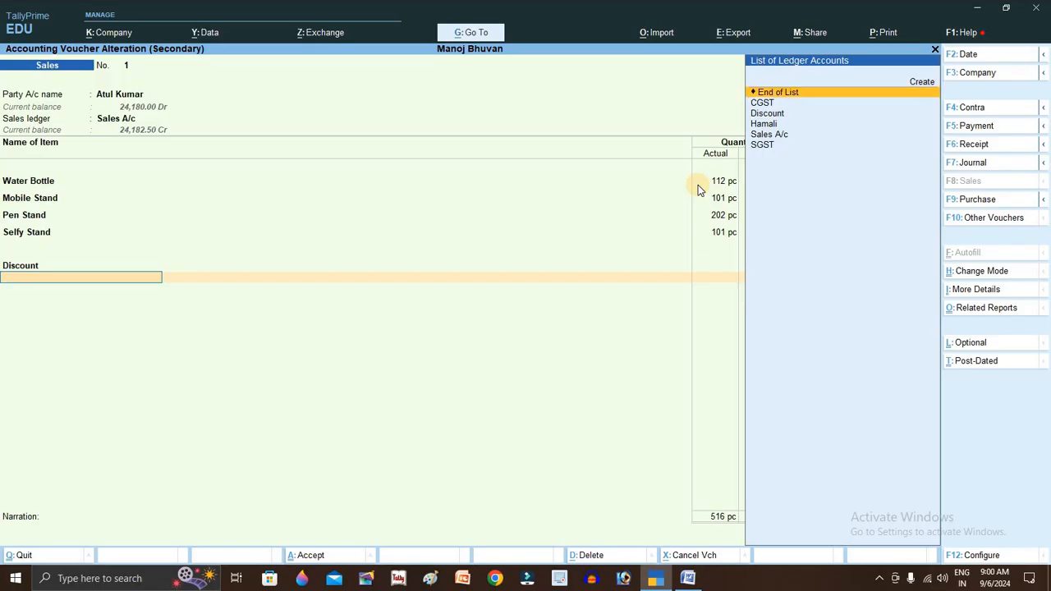
pyautogui.press('Return')
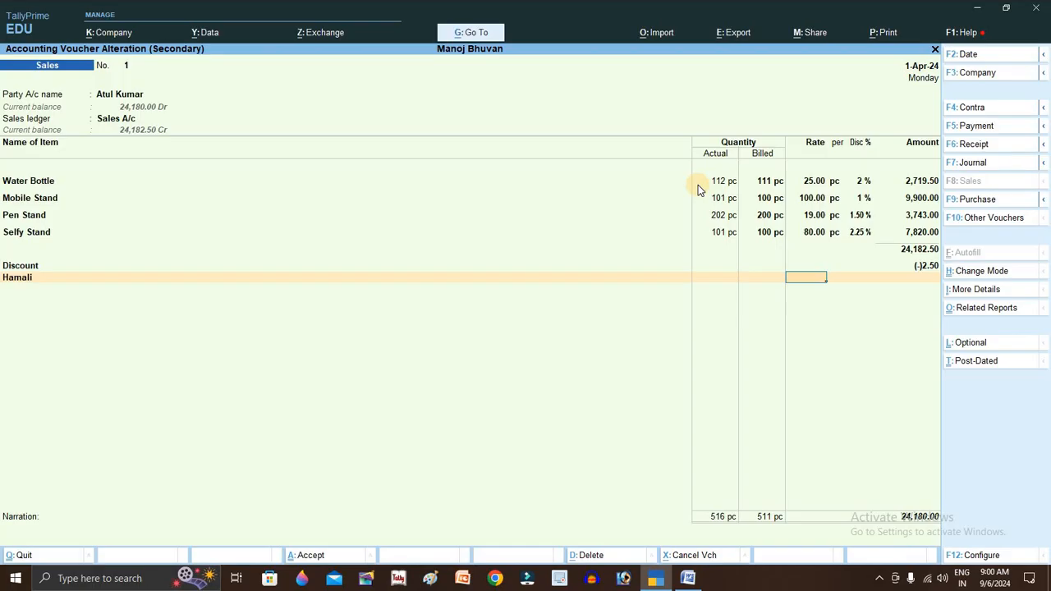
# - Change the Discount line to CGST and add SGST, each at 2,093.66
pyautogui.press('BackSpace')
pyautogui.press('BackSpace')
pyautogui.press('BackSpace')
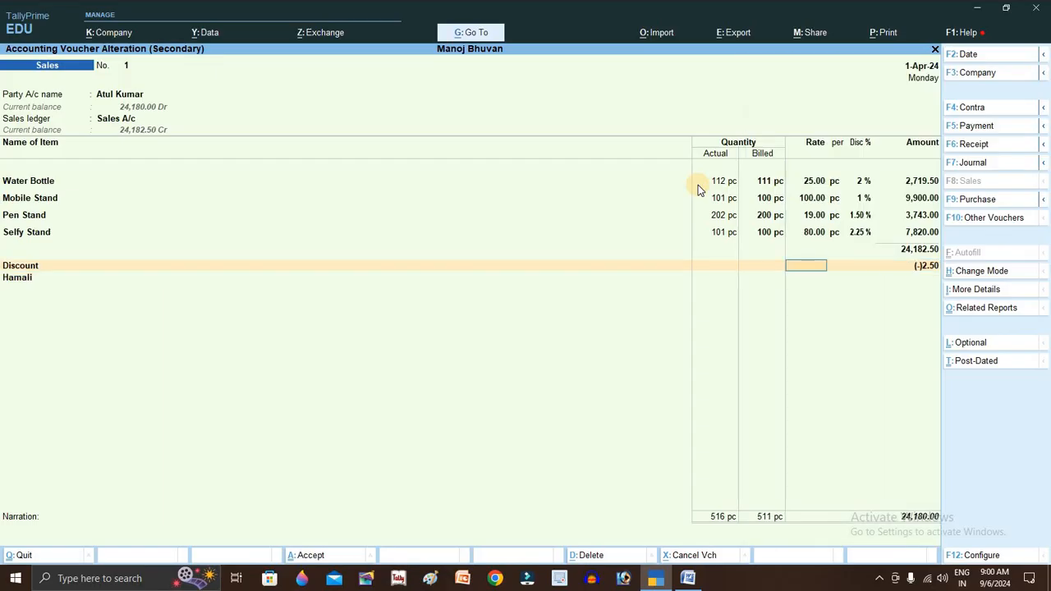
pyautogui.press('BackSpace')
pyautogui.press('Up')
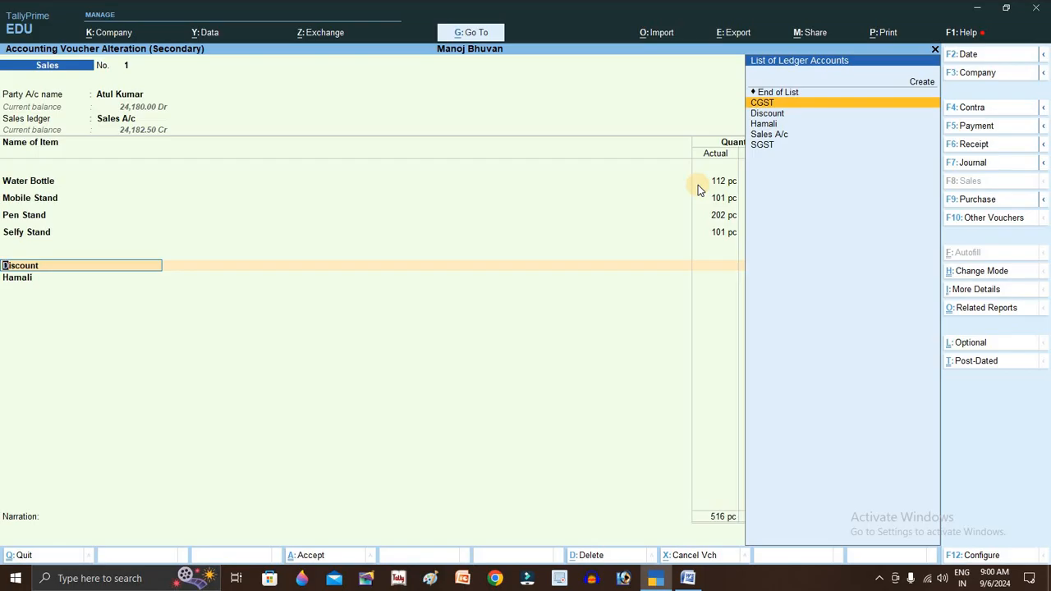
pyautogui.press('Return')
pyautogui.press('Return')
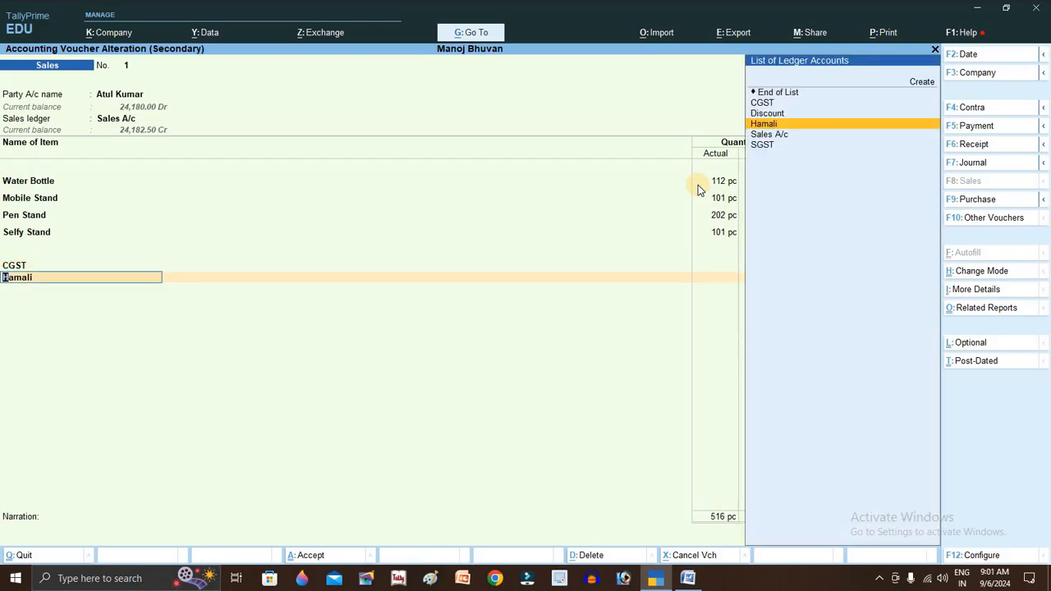
pyautogui.press('Down')
pyautogui.press('Down')
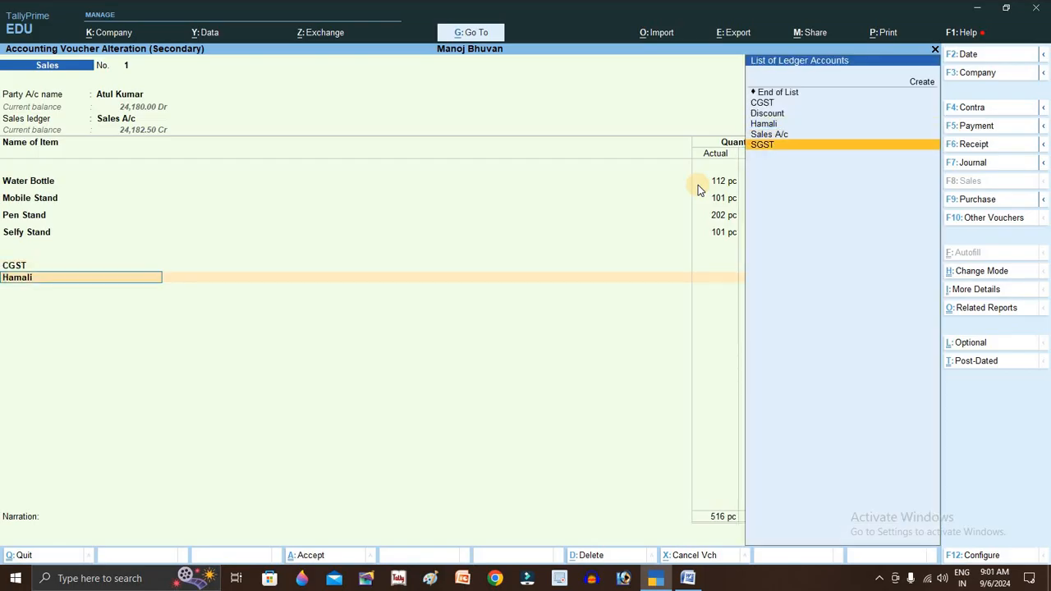
pyautogui.press('Return')
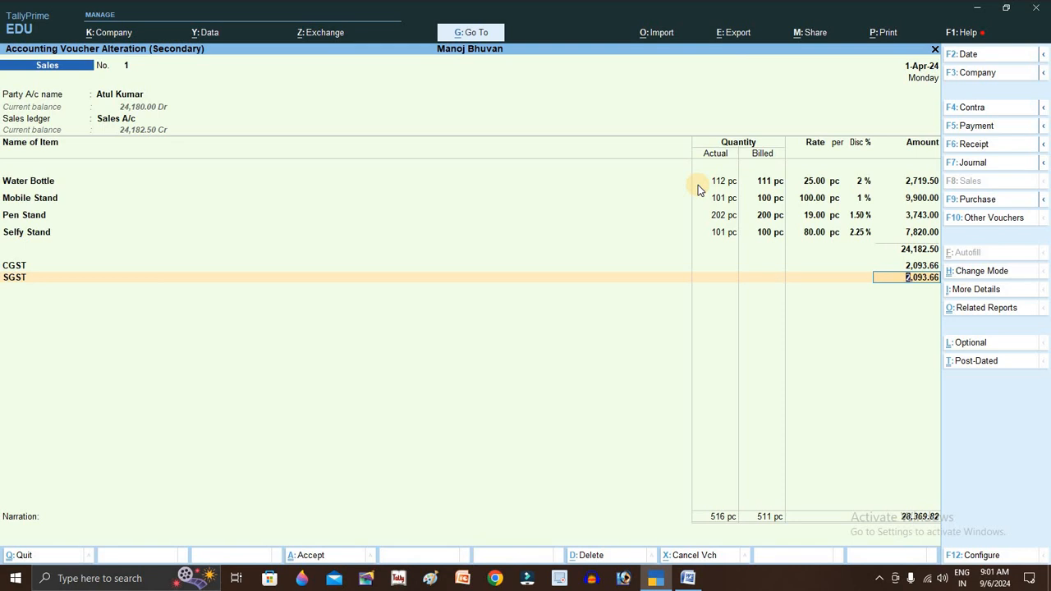
pyautogui.press('Return')
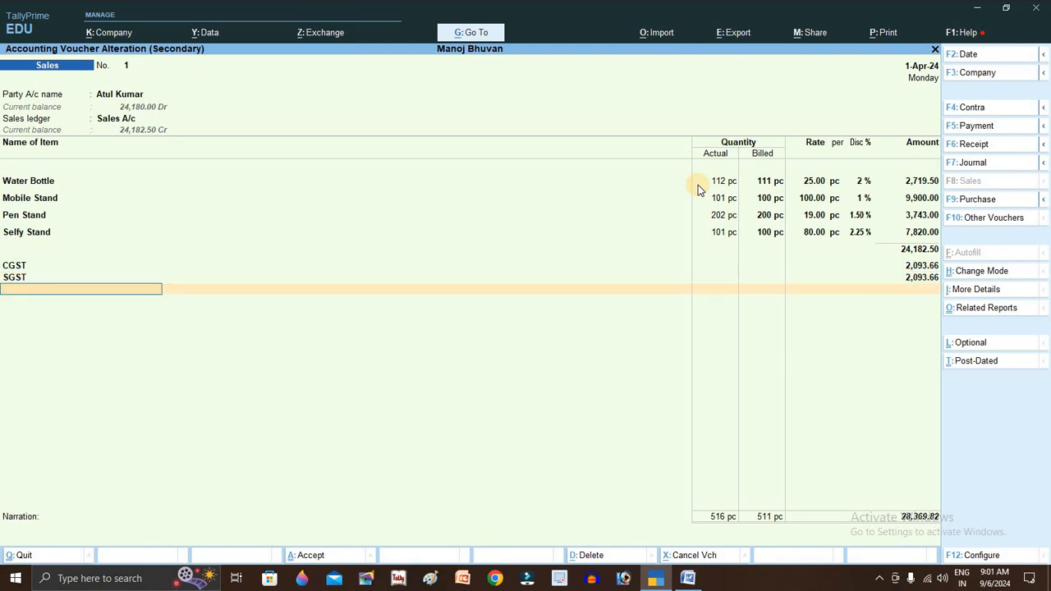
# - Start a Discount line, then switch it to Hamali with an amount of 100
pyautogui.write('dis')
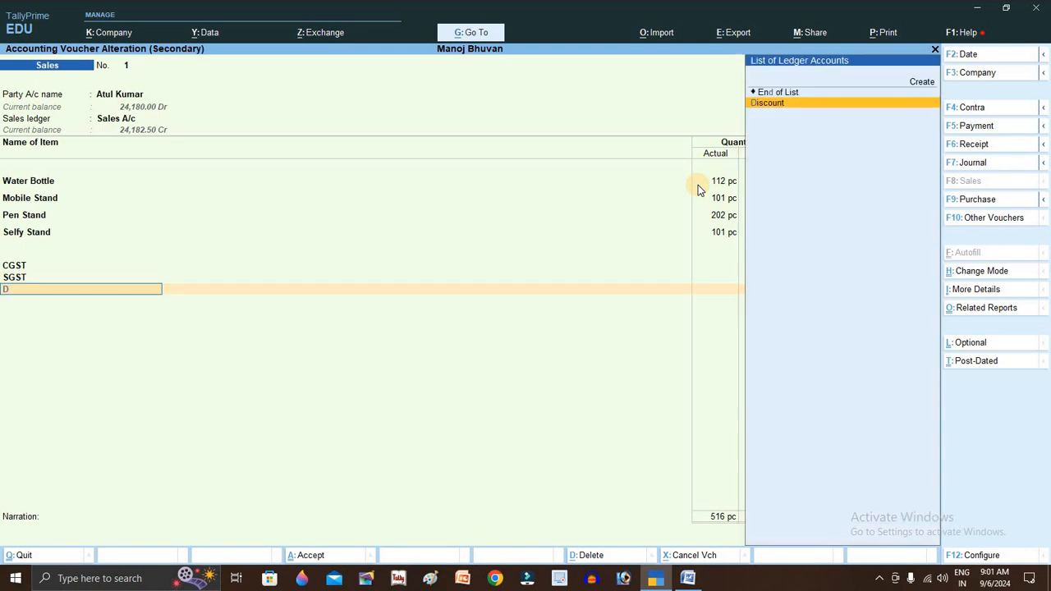
pyautogui.press('Return')
pyautogui.press('Return')
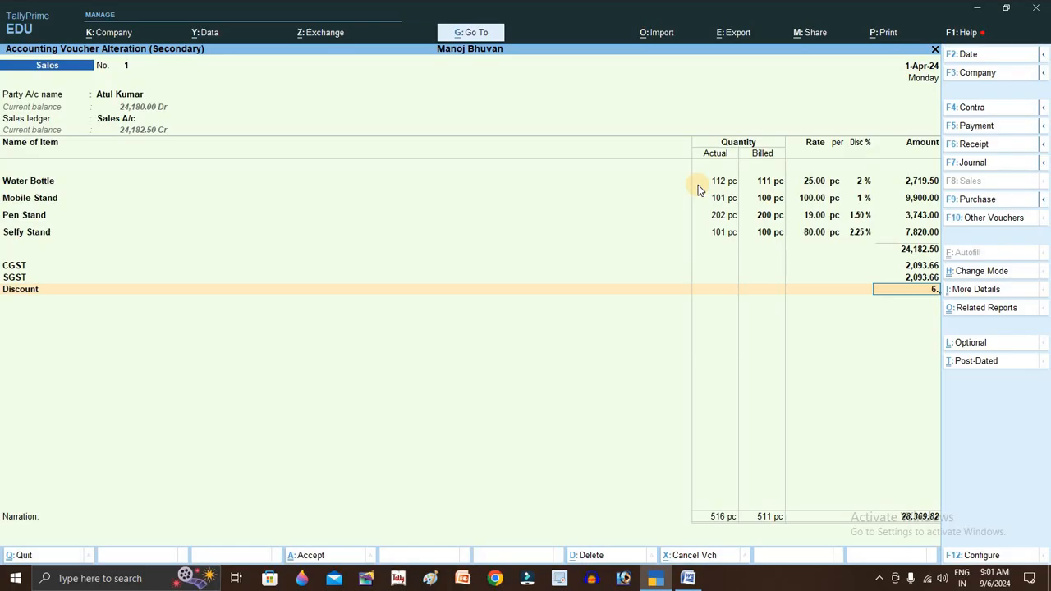
pyautogui.write('6.82')
pyautogui.press('BackSpace')
pyautogui.press('BackSpace')
pyautogui.press('BackSpace')
pyautogui.write('H')
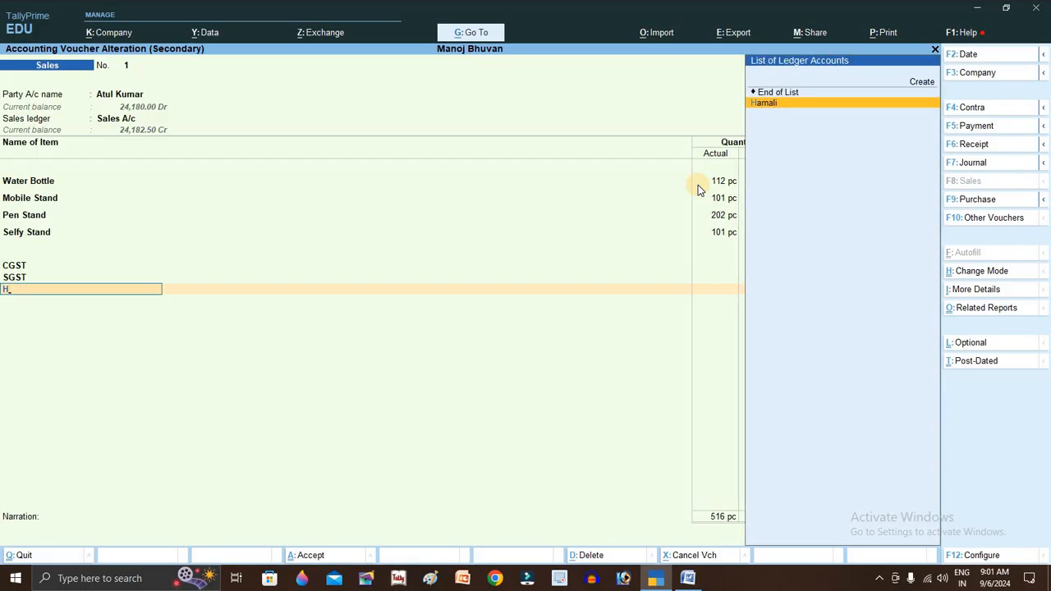
pyautogui.press('Return')
pyautogui.press('Return')
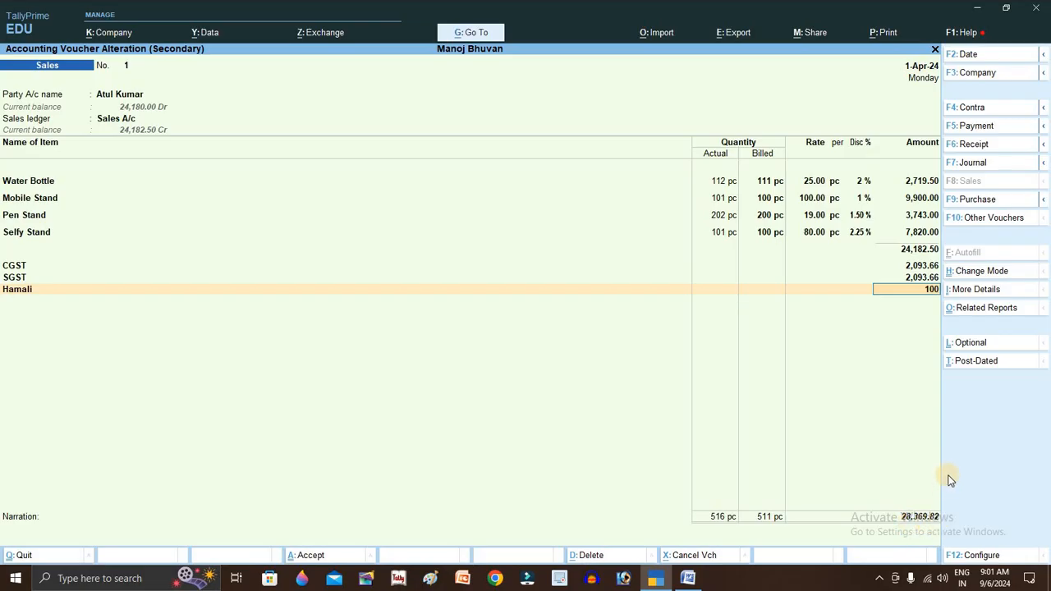
pyautogui.press('Return')
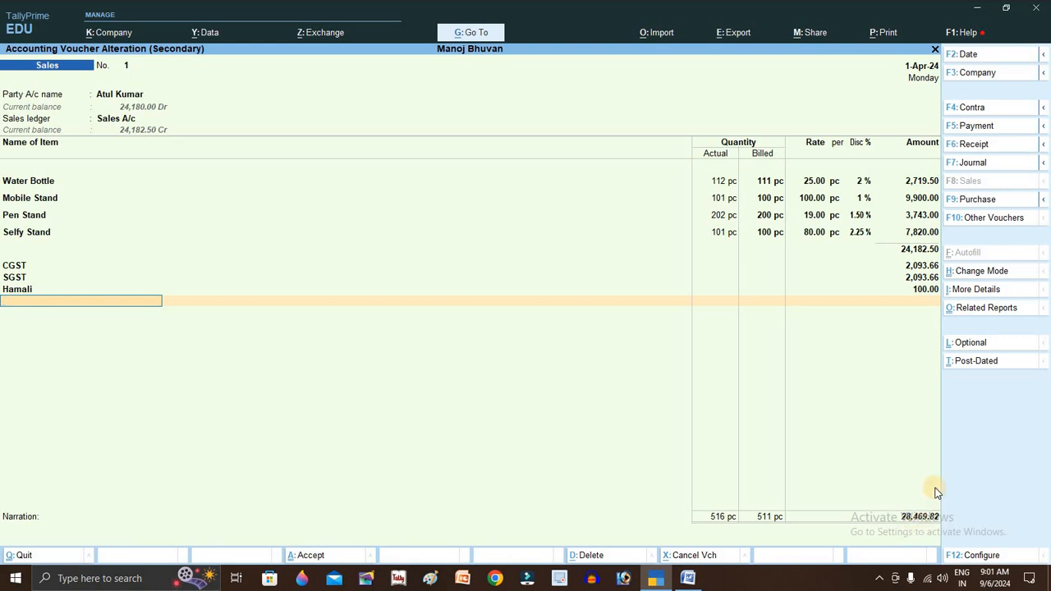
# - Add a Discount line of (-)9.82, bringing the voucher total to 28,460.00
pyautogui.write('D')
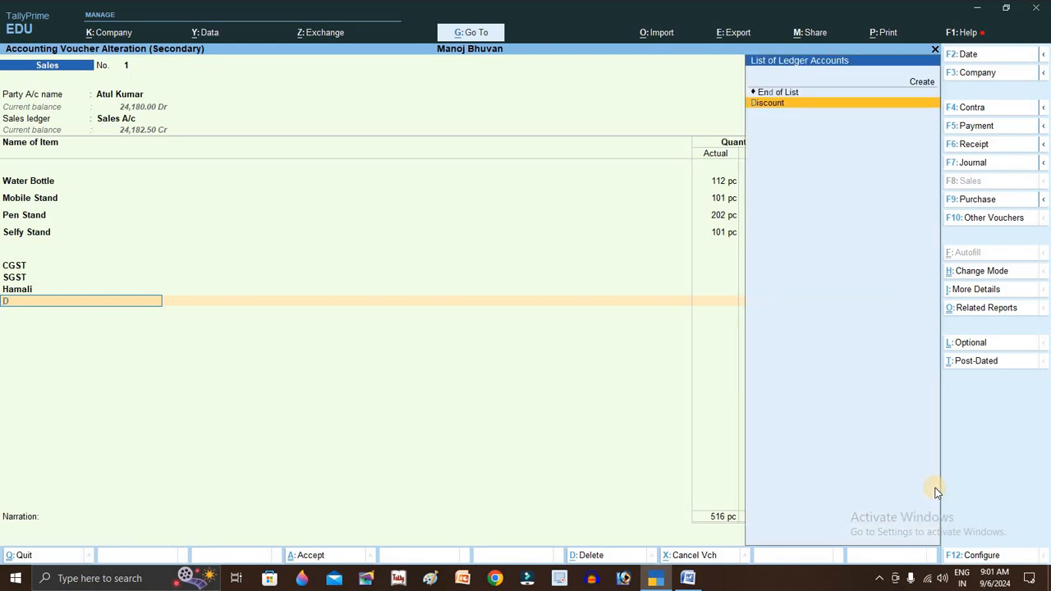
pyautogui.press('Return')
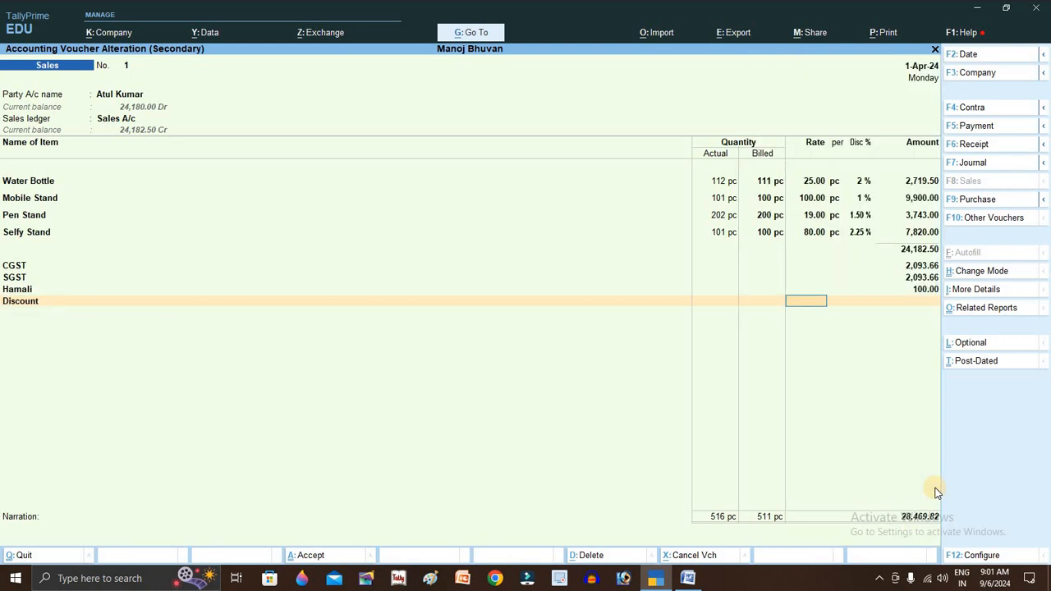
pyautogui.press('Return')
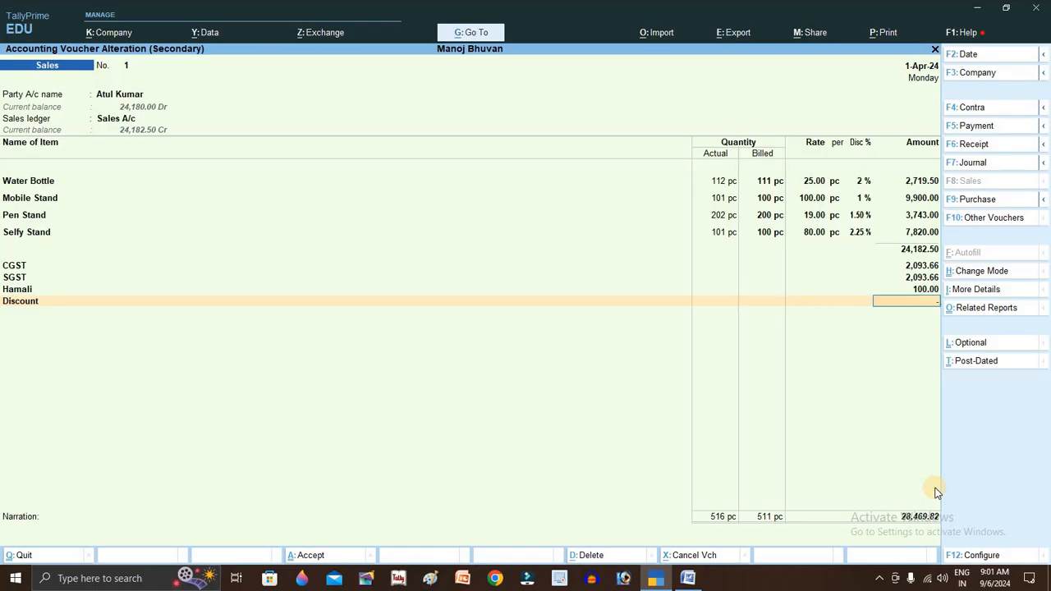
pyautogui.write('-9.82')
pyautogui.press('Return')
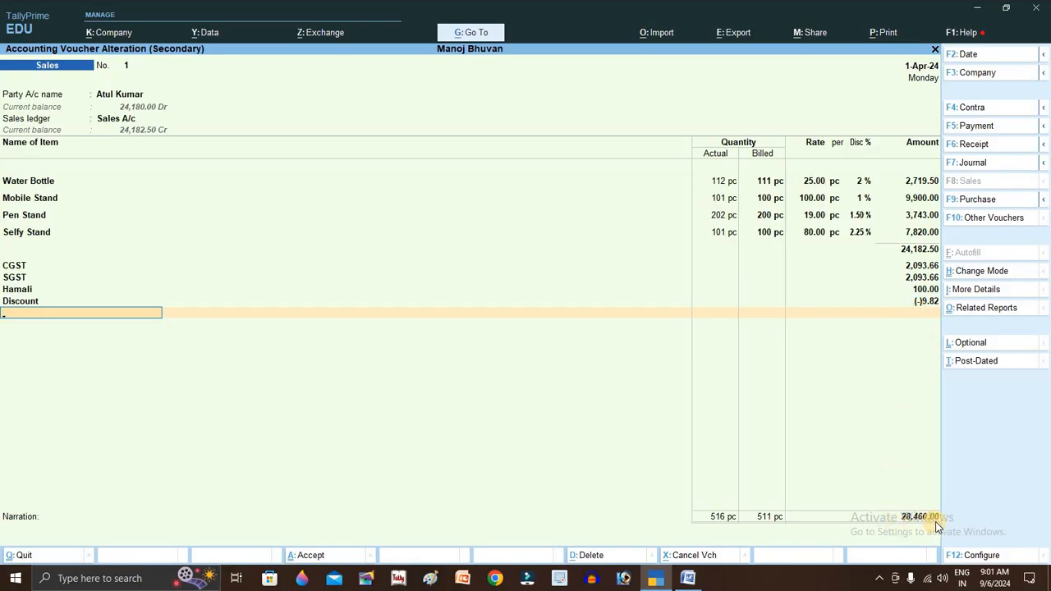
# - End the voucher's ledger lines with End of List and switch to Word
pyautogui.click(764, 379)
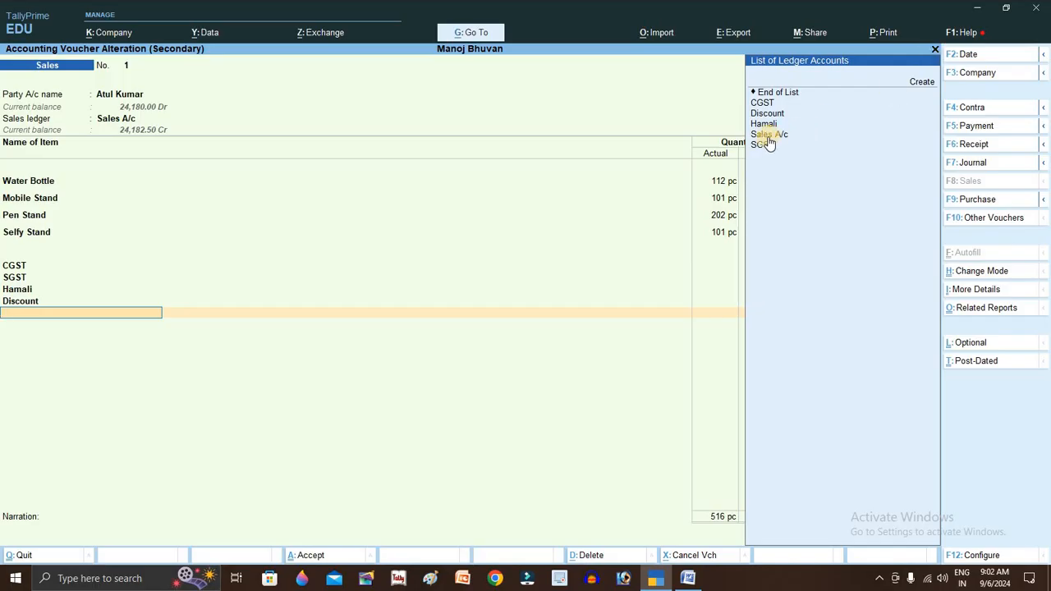
pyautogui.press('Escape')
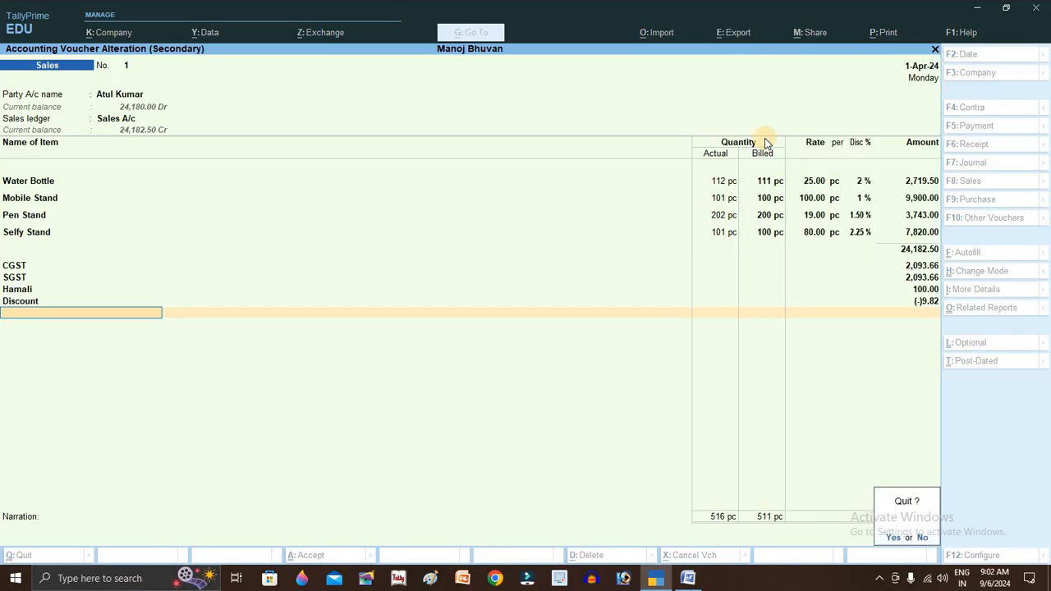
pyautogui.press('n')
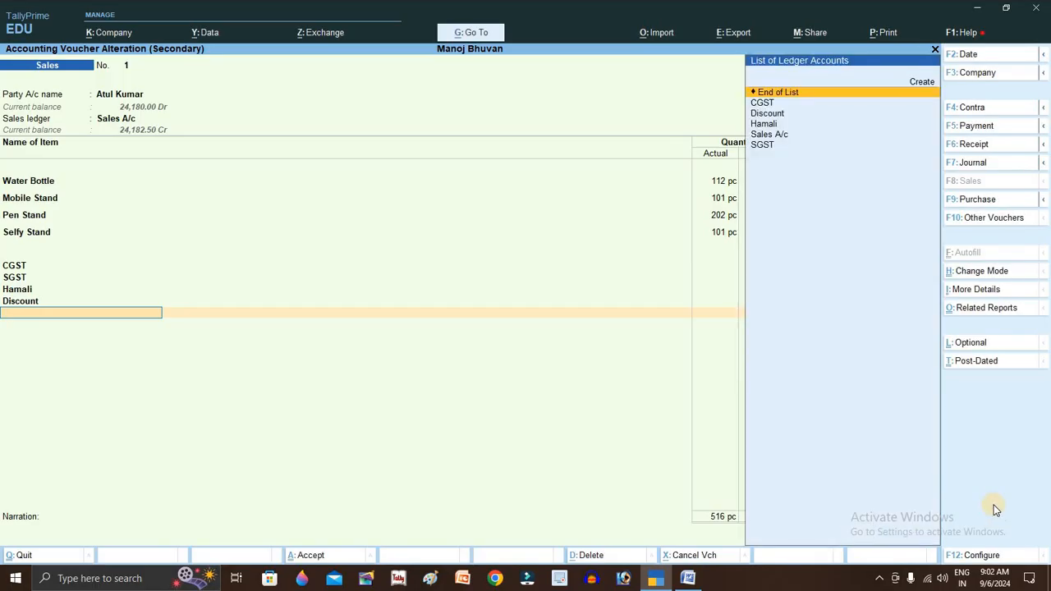
pyautogui.press('Return')
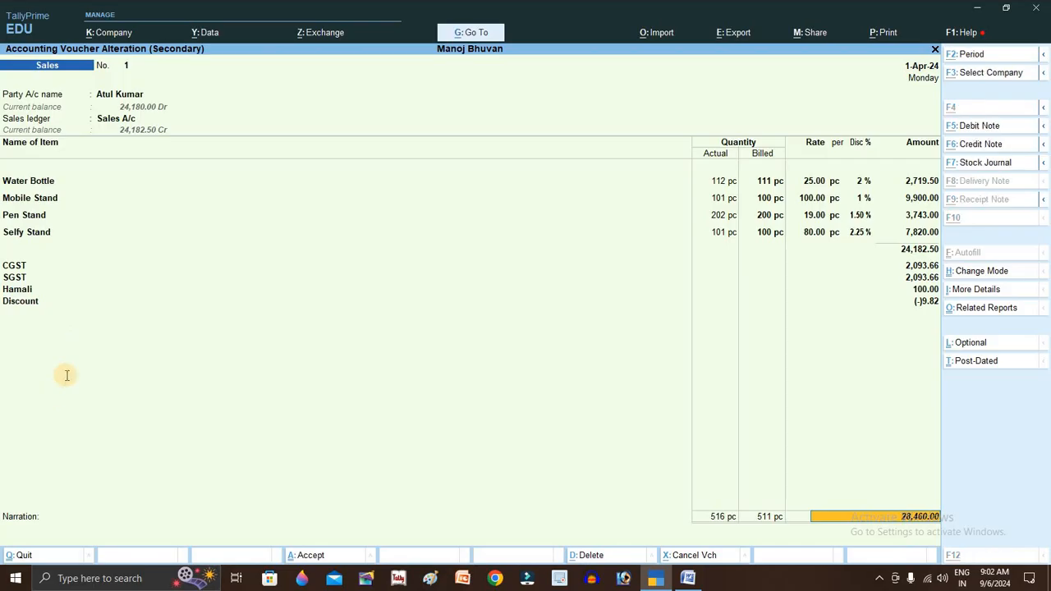
pyautogui.hotkey('alt', 'Tab')
# - Point out Godown, Billed Qty, Discount, Hamali, GST and Bank Details in the requirements, then return to TallyPrime
pyautogui.doubleClick(166, 184)
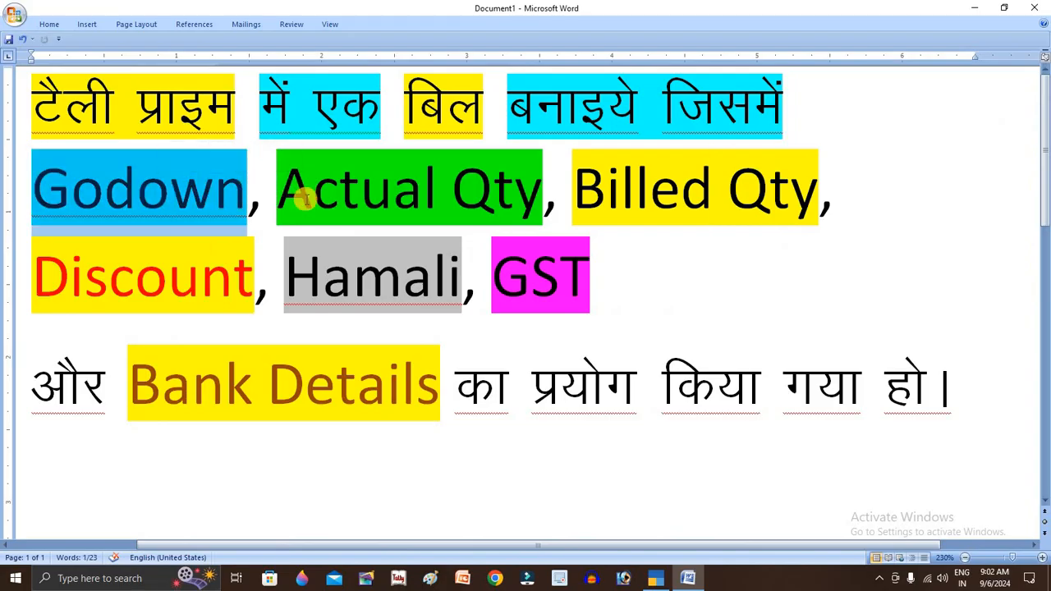
pyautogui.click(769, 189)
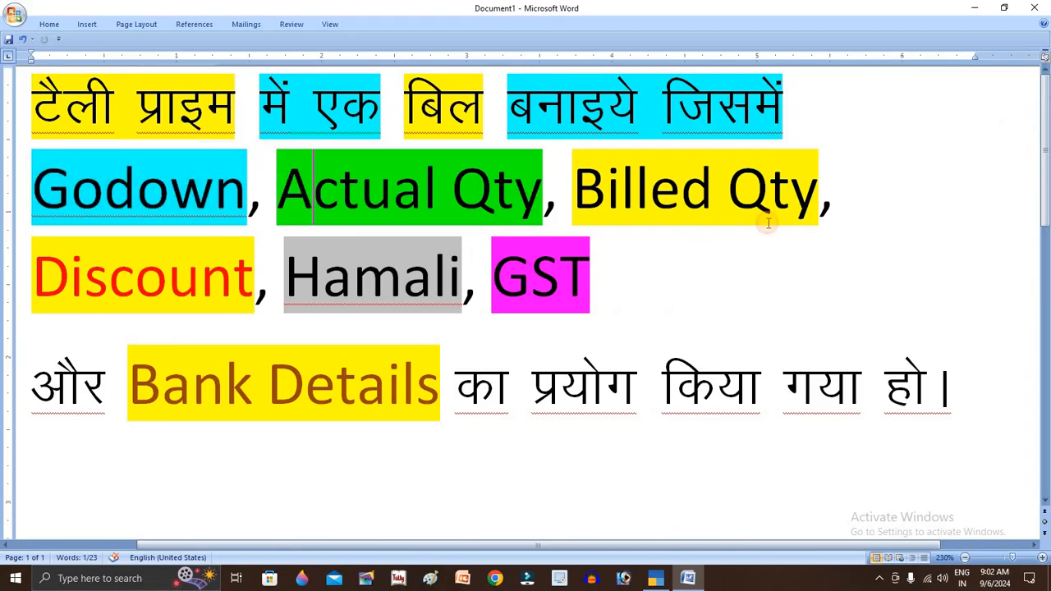
pyautogui.click(176, 274)
pyautogui.click(415, 276)
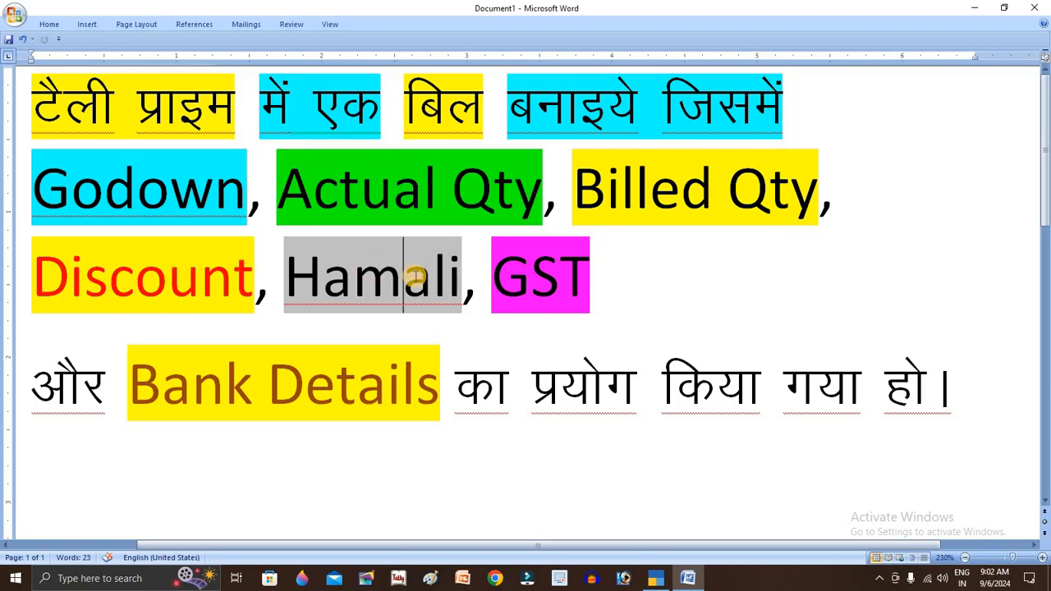
pyautogui.click(546, 277)
pyautogui.moveTo(119, 386); pyautogui.dragTo(400, 389)
pyautogui.click(530, 400)
pyautogui.hotkey('alt', 'Tab')
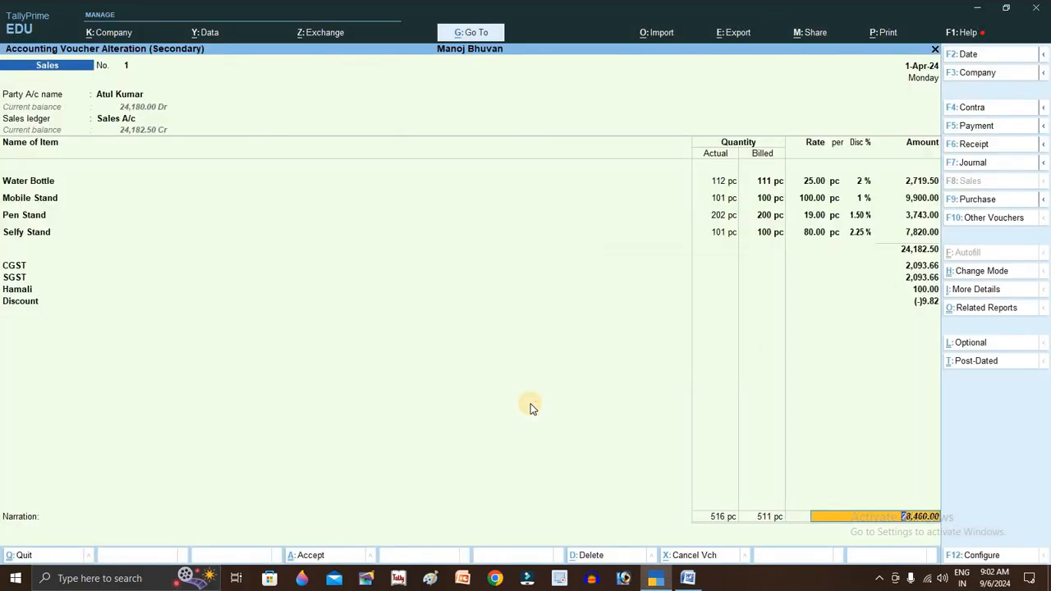
# - Print the current voucher, review its company, bank and GSTIN configuration settings, and preview the Tax Invoice
pyautogui.hotkey('alt', 'p')
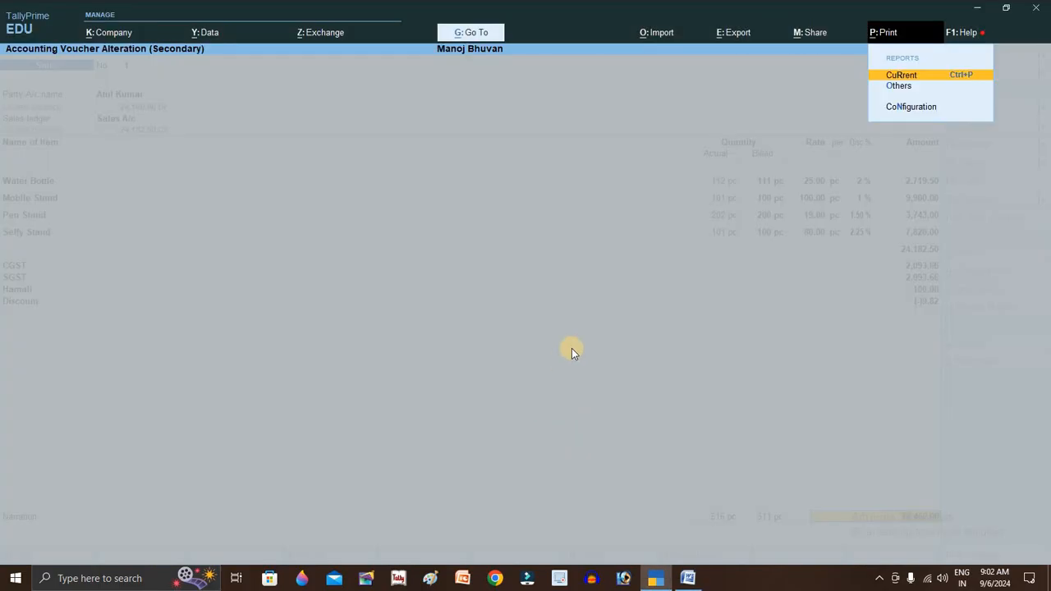
pyautogui.press('Return')
pyautogui.click(388, 349)
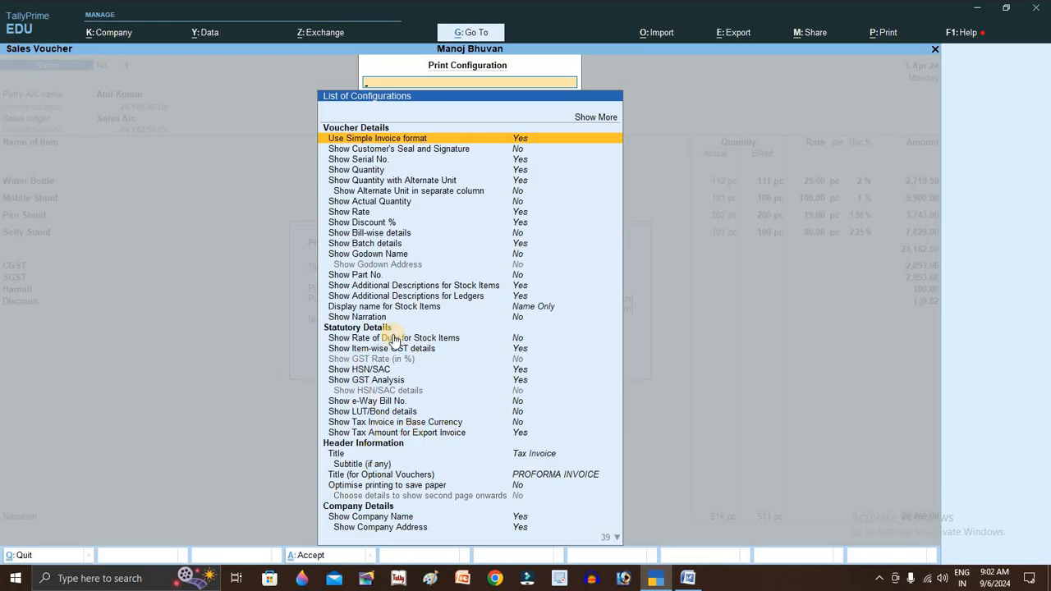
pyautogui.press('Down')
pyautogui.press('Down')
pyautogui.press('Down')
pyautogui.press('Down')
pyautogui.press('Down')
pyautogui.press('Down')
pyautogui.press('Down')
pyautogui.press('Down')
pyautogui.press('Down')
pyautogui.press('Down')
pyautogui.press('Down')
pyautogui.press('Down')
pyautogui.press('Down')
pyautogui.press('Down')
pyautogui.press('Down')
pyautogui.press('Down')
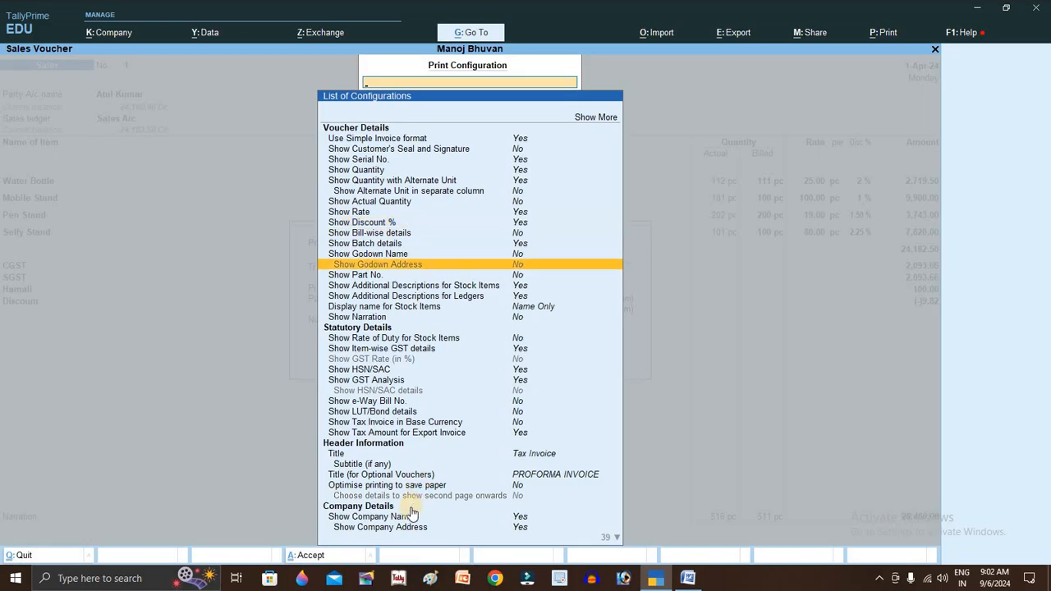
pyautogui.press('Down')
pyautogui.press('Down')
pyautogui.press('Down')
pyautogui.press('Down')
pyautogui.press('Down')
pyautogui.press('Down')
pyautogui.press('Down')
pyautogui.press('Down')
pyautogui.press('Down')
pyautogui.press('Down')
pyautogui.press('Down')
pyautogui.press('Down')
pyautogui.press('Down')
pyautogui.press('Down')
pyautogui.press('Down')
pyautogui.press('Down')
pyautogui.press('Down')
pyautogui.press('Down')
pyautogui.press('Down')
pyautogui.press('Down')
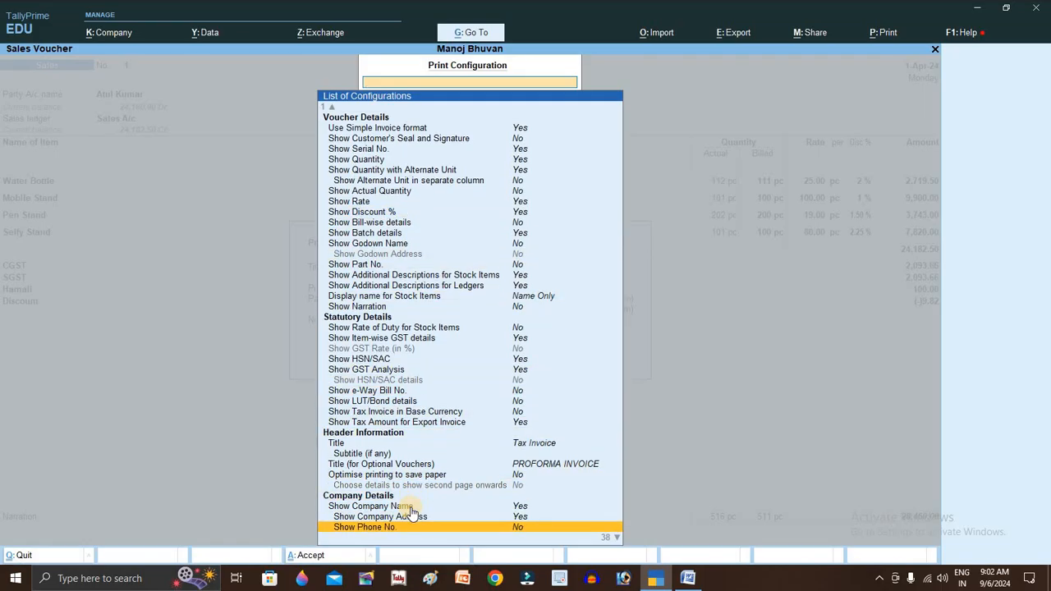
pyautogui.press('Down')
pyautogui.press('Down')
pyautogui.press('Down')
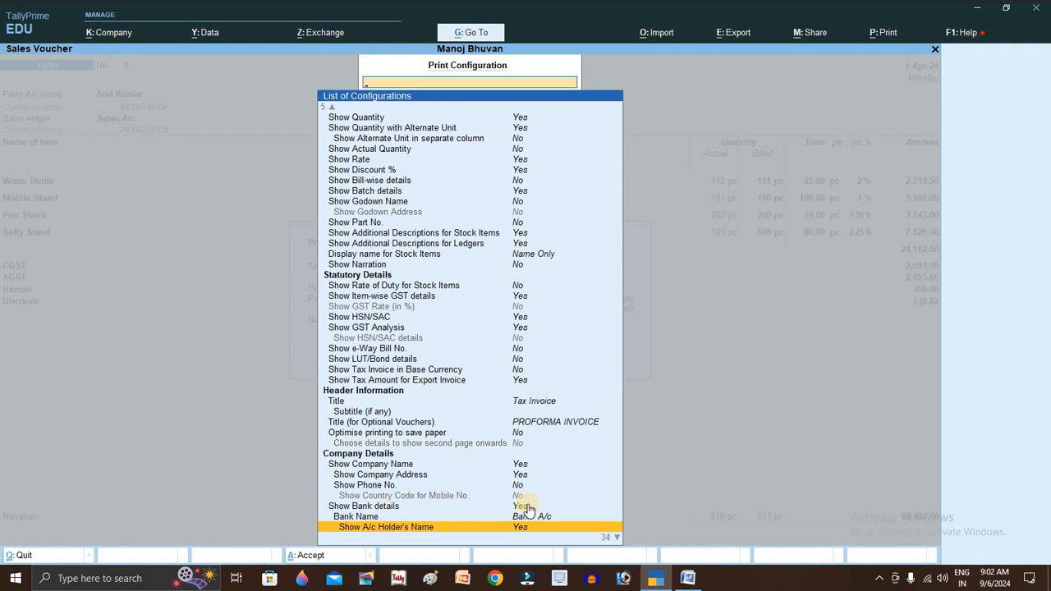
pyautogui.press('Down')
pyautogui.press('Down')
pyautogui.press('Down')
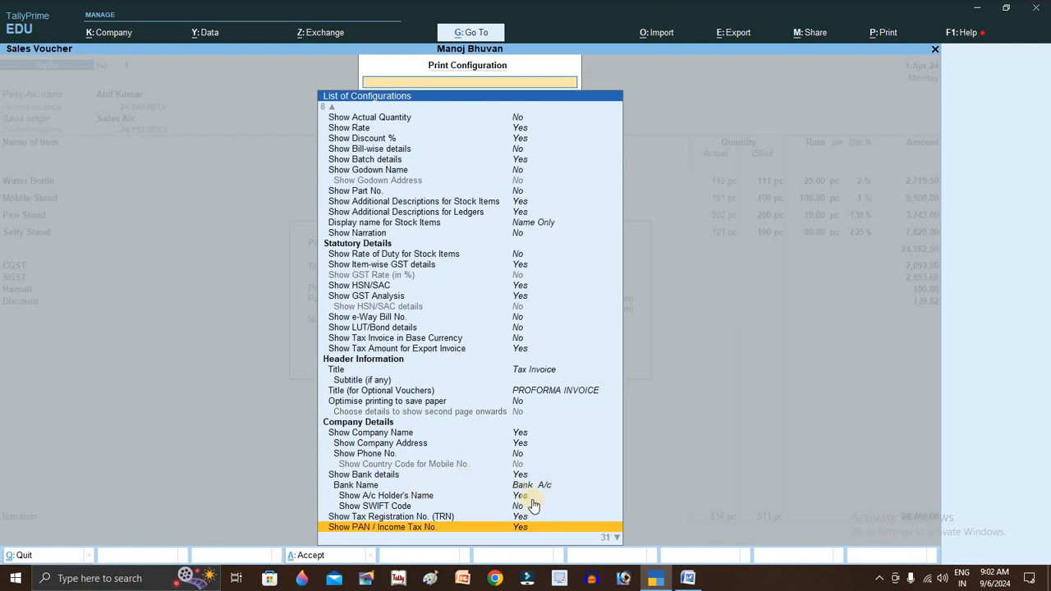
pyautogui.press('Down')
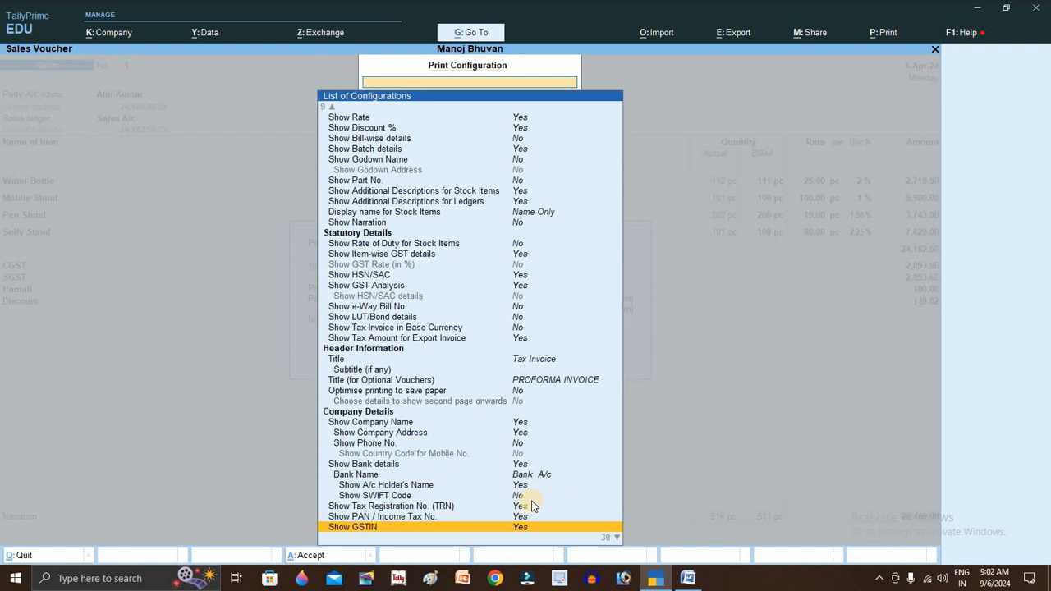
pyautogui.press('Escape')
pyautogui.click(462, 351)
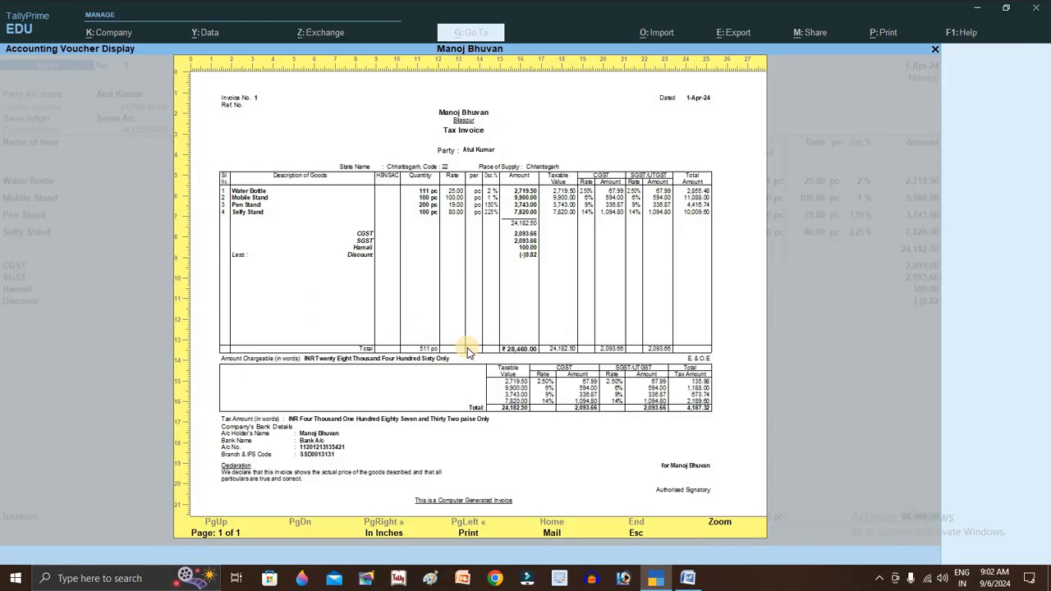
pyautogui.click(440, 301)
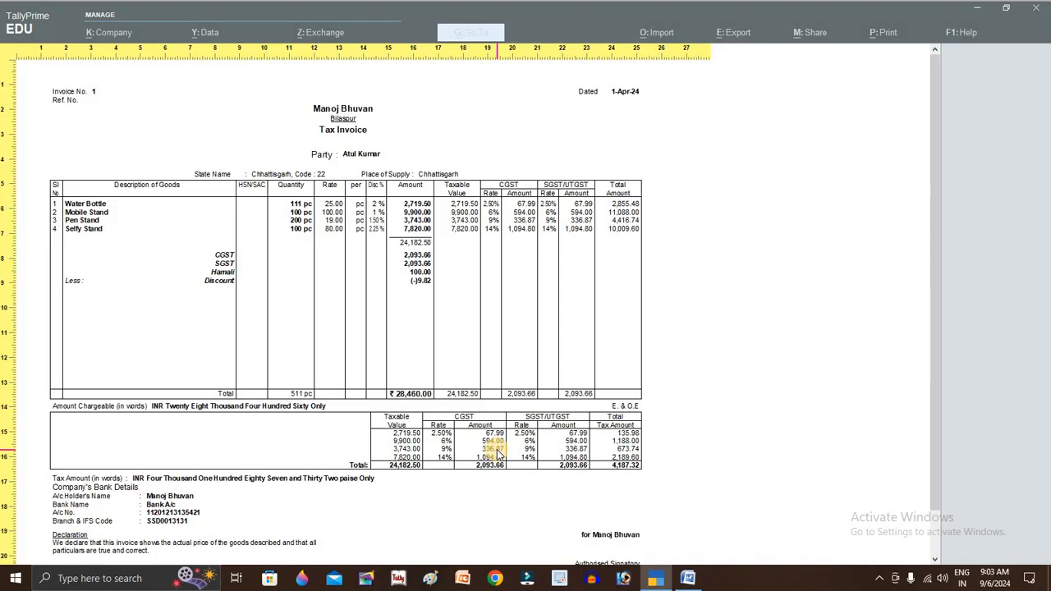
pyautogui.scroll(-1, 497, 453)
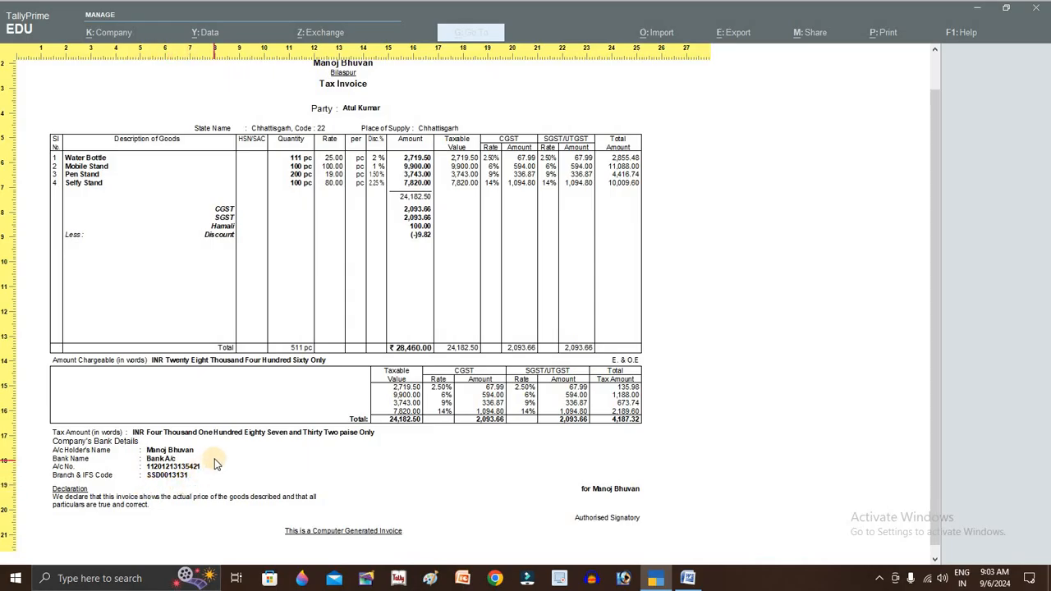
pyautogui.scroll(1, 215, 465)
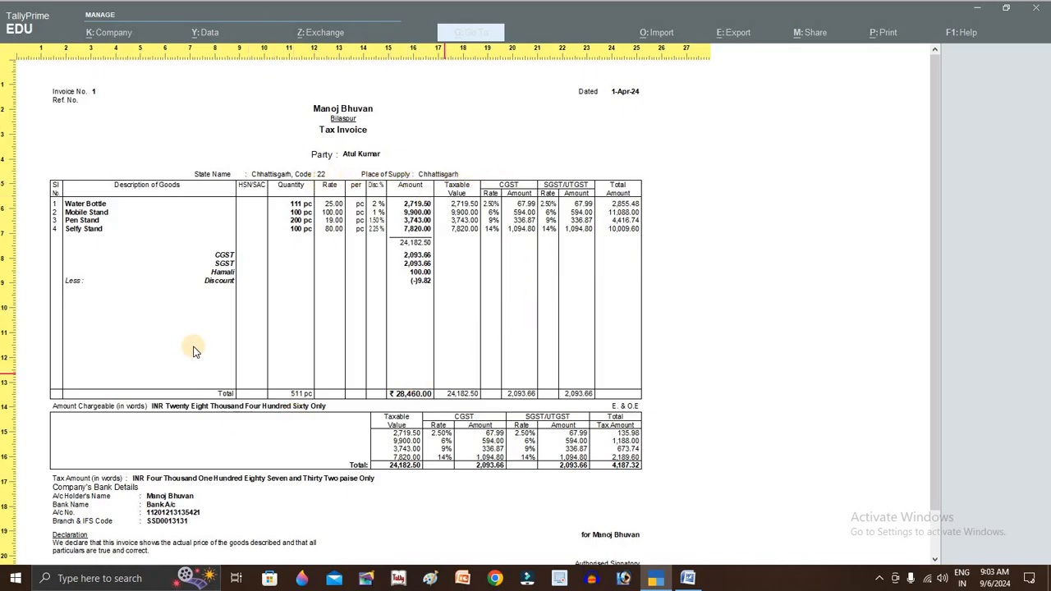
pyautogui.scroll(-2, 410, 493)
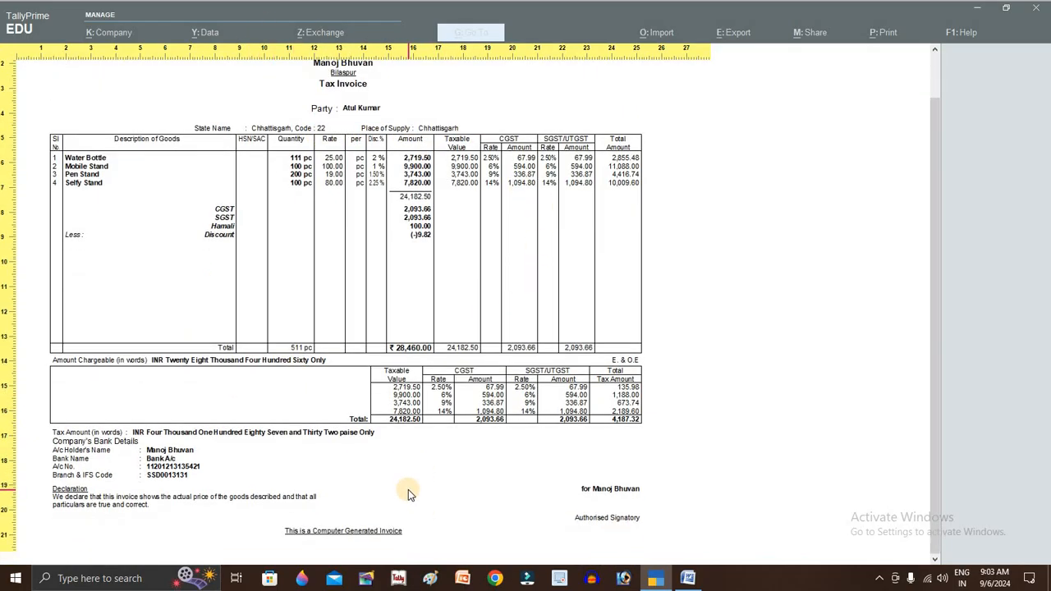
pyautogui.scroll(2, 408, 489)
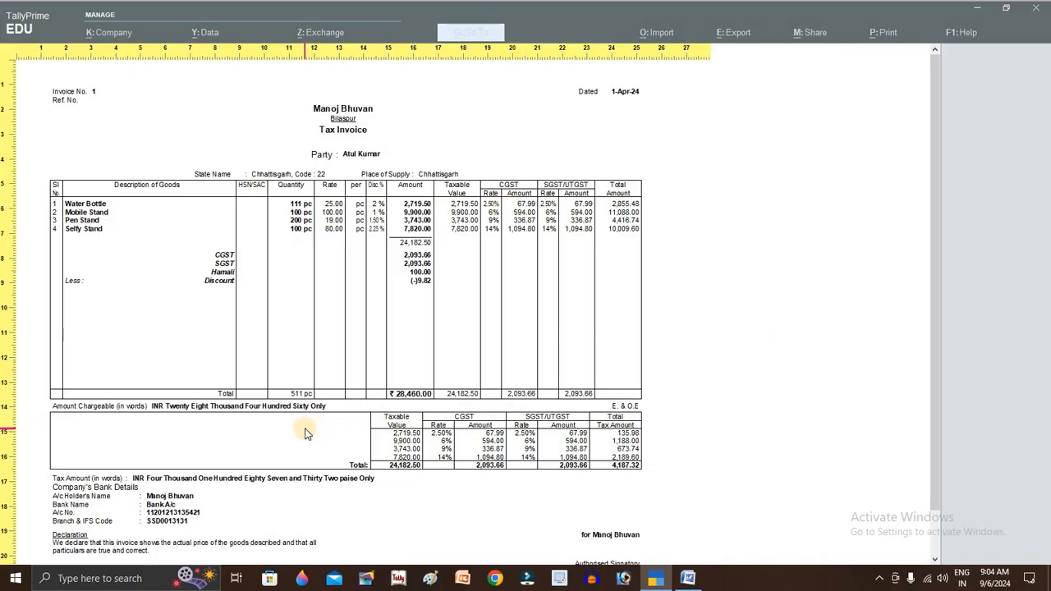
pyautogui.click(235, 453)
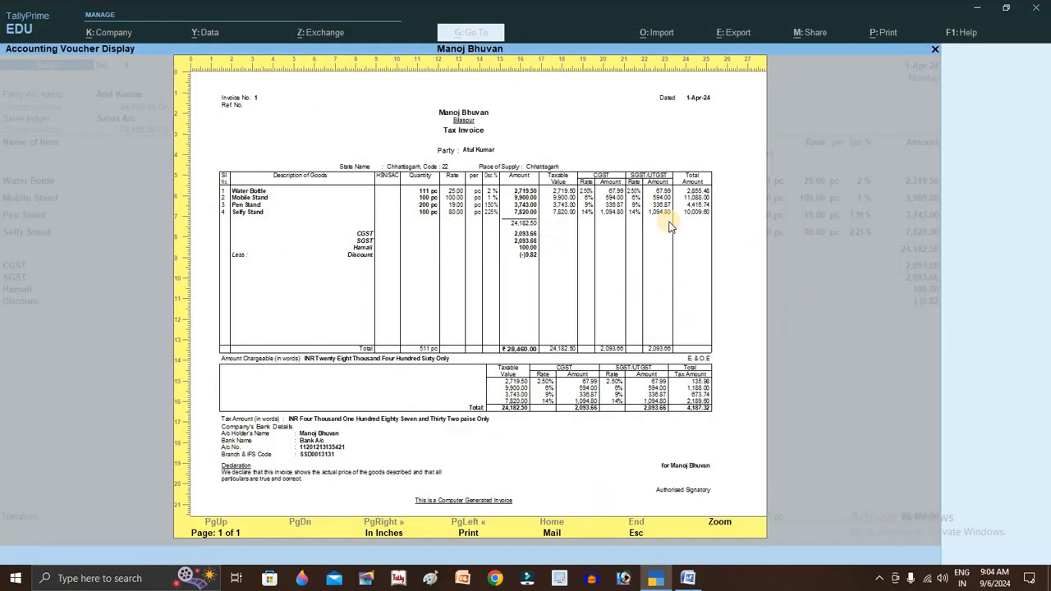
# - Close the preview, accept Sales voucher 1 for 28,460.00, and switch to the Word task sheet
pyautogui.press('Escape')
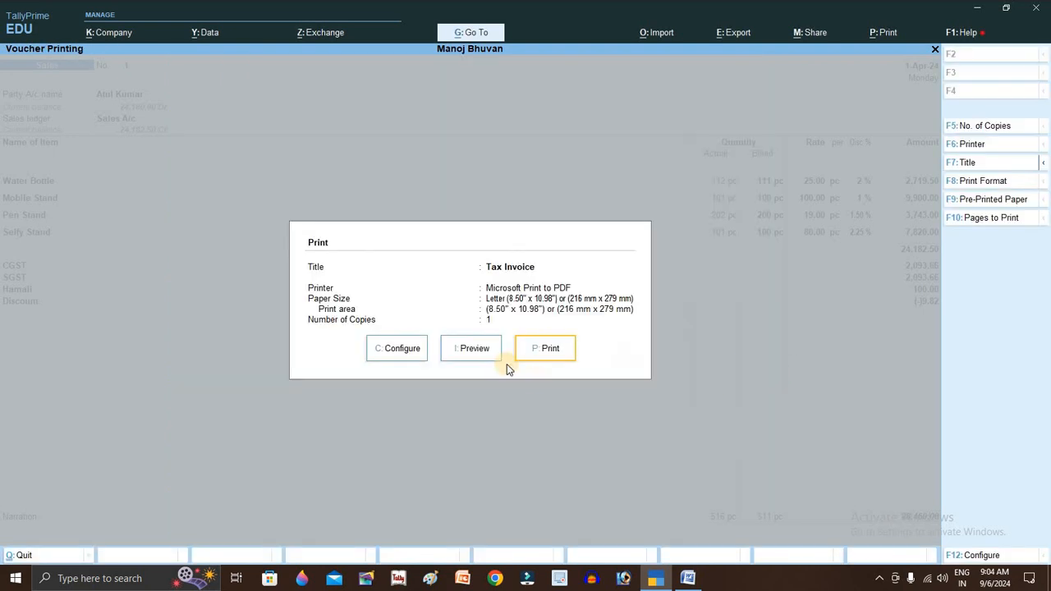
pyautogui.press('Escape')
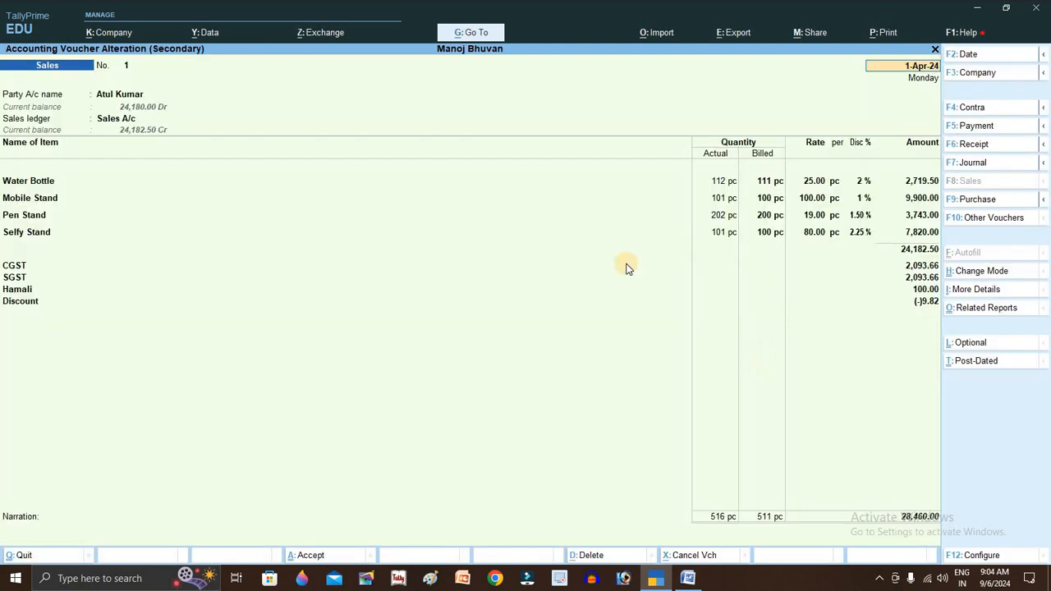
pyautogui.press('ctrl')
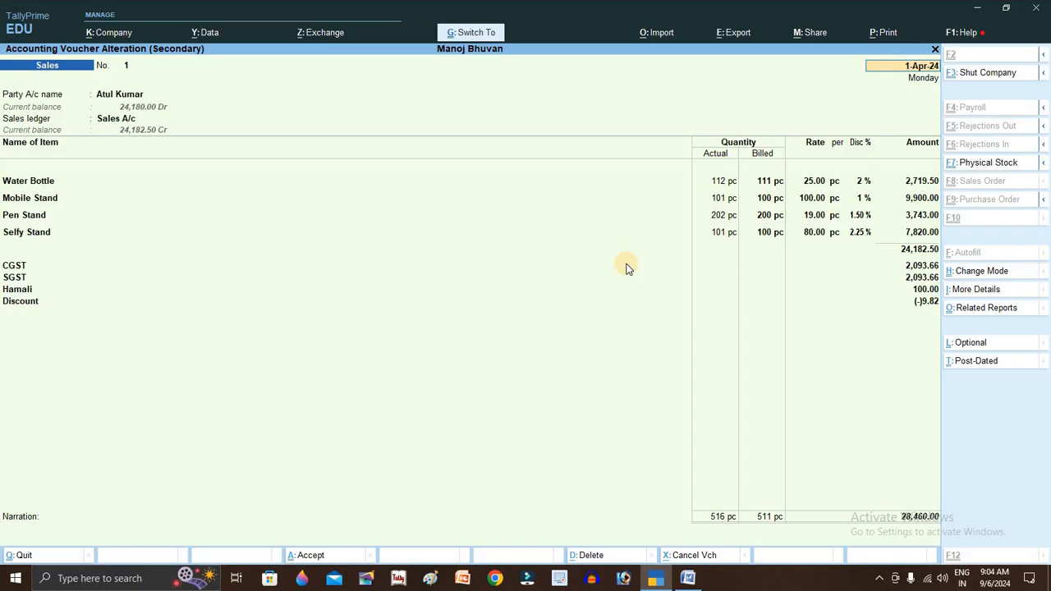
pyautogui.hotkey('ctrl', 'a')
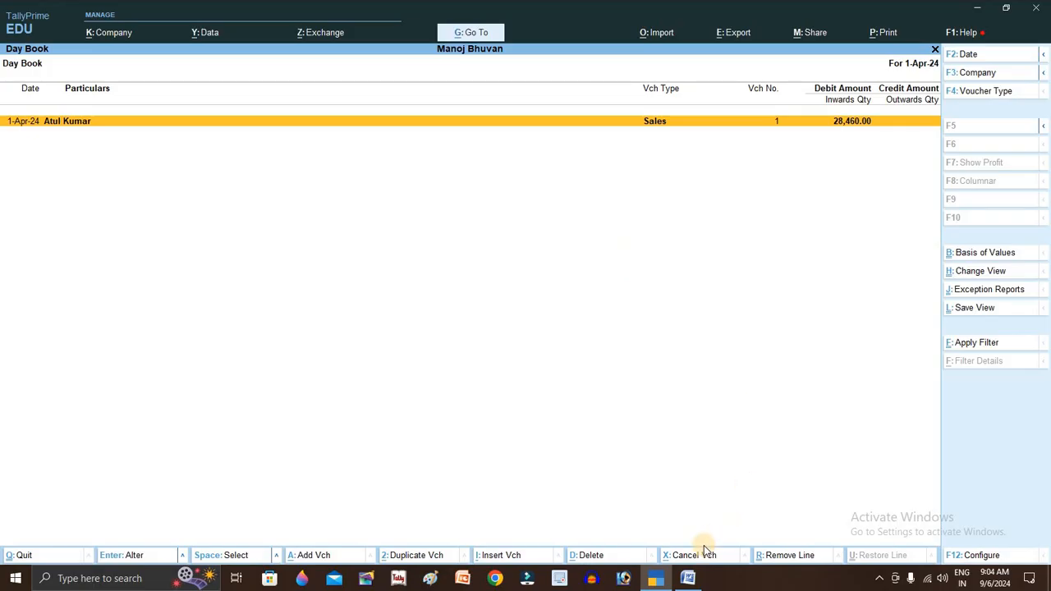
pyautogui.click(687, 578)
pyautogui.click(600, 303)
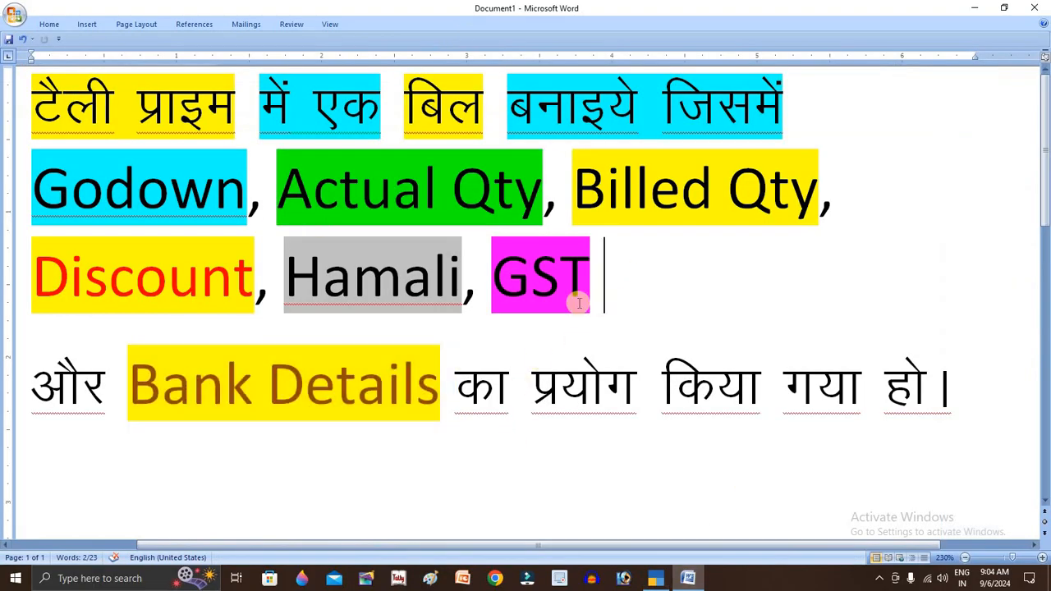